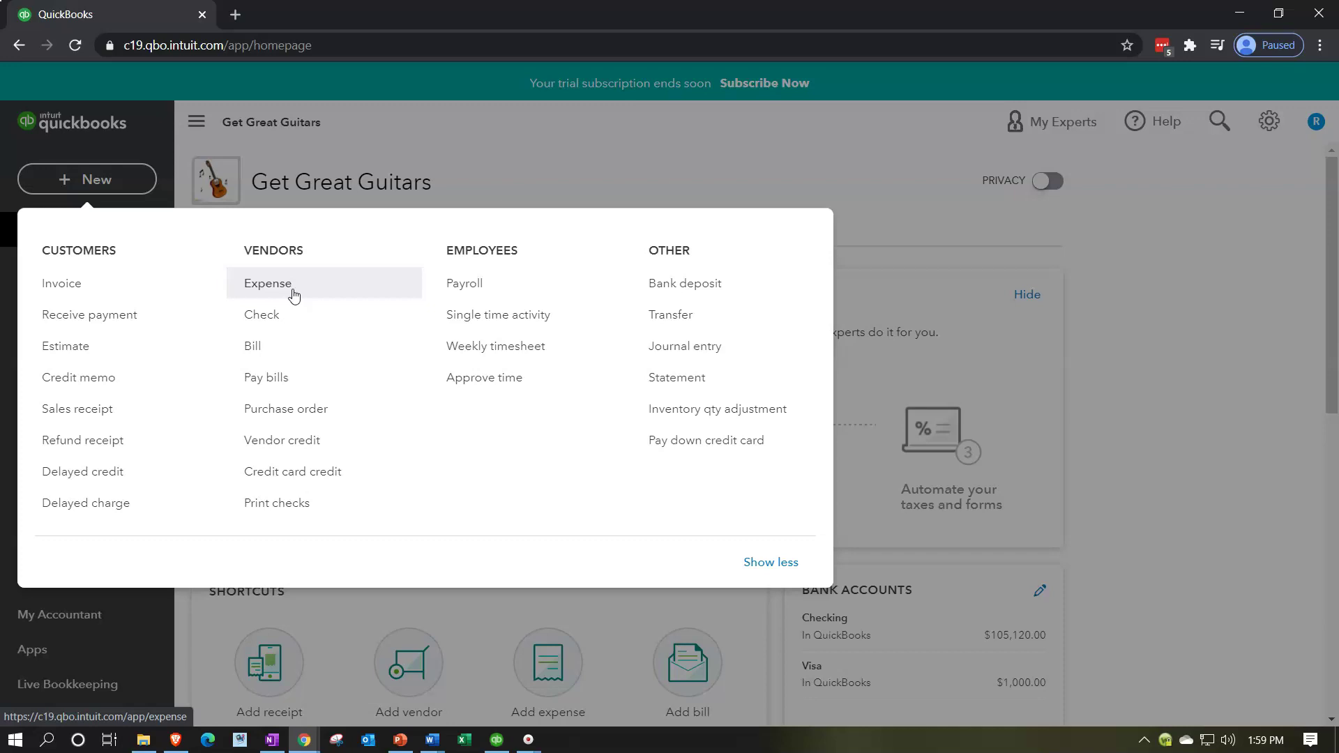
click(134, 297)
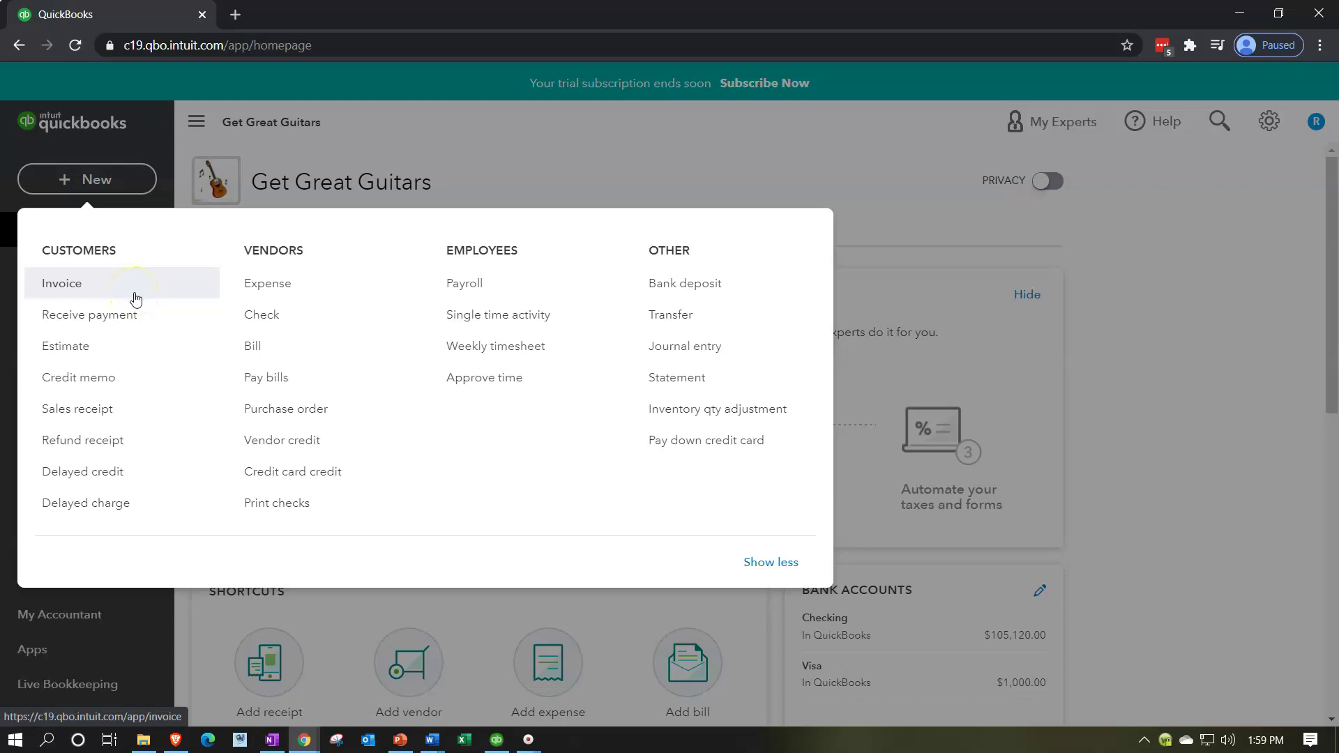
click(428, 254)
click(610, 152)
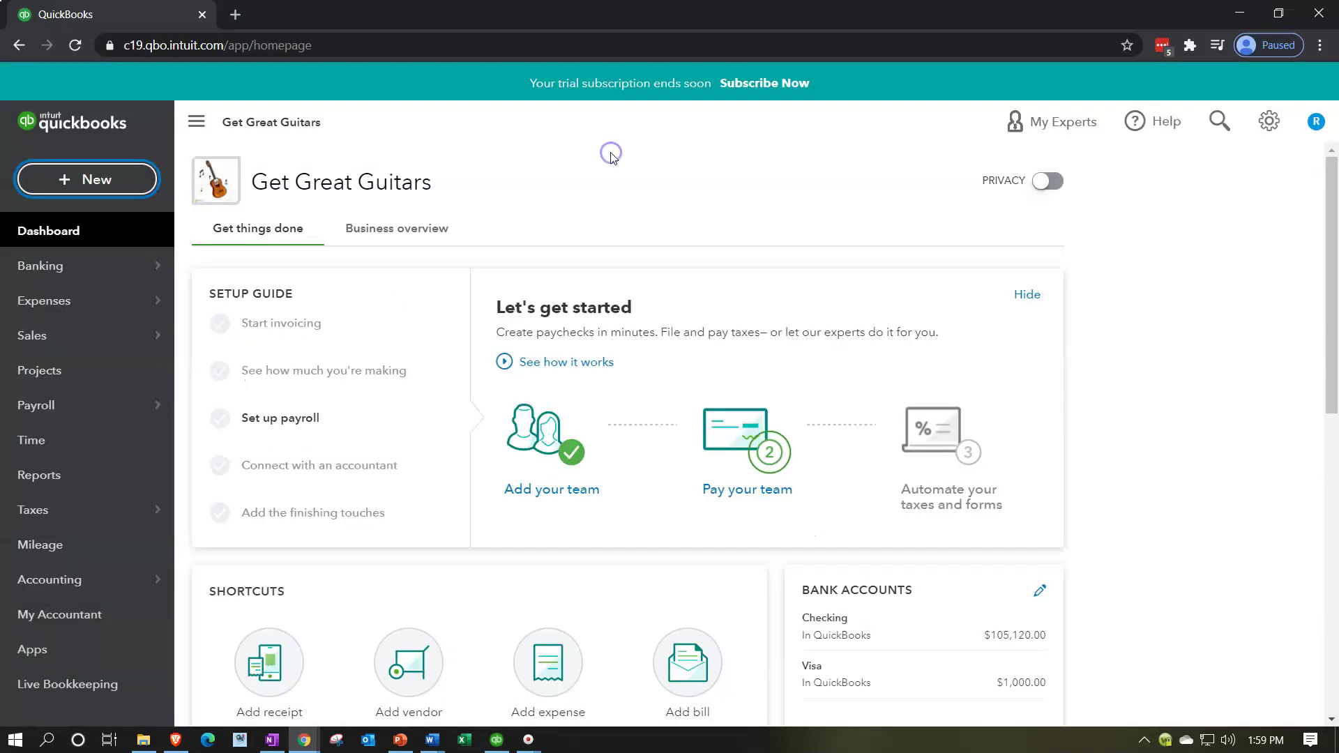
Step: Switch to QuickBooks Desktop to examine the home page workflow, and return to QuickBooks Online in the browser
click(506, 724)
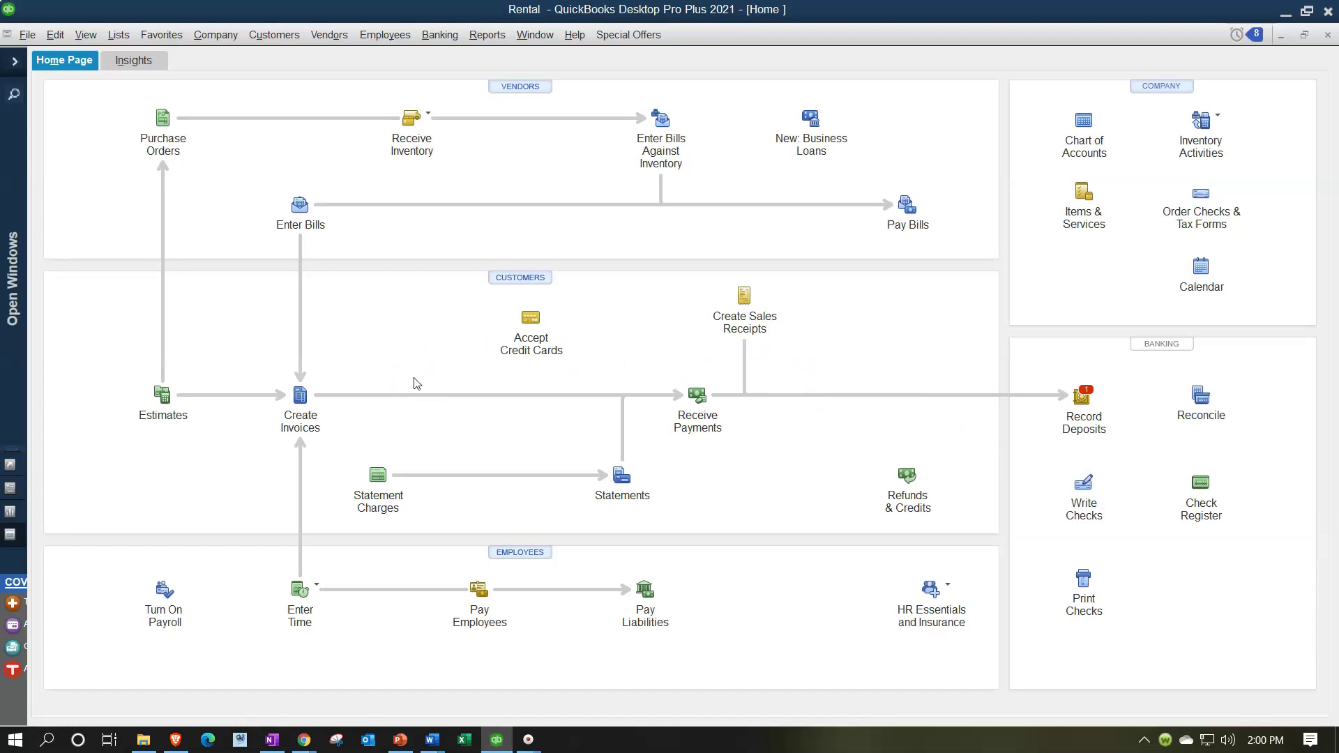
click(372, 398)
click(1284, 16)
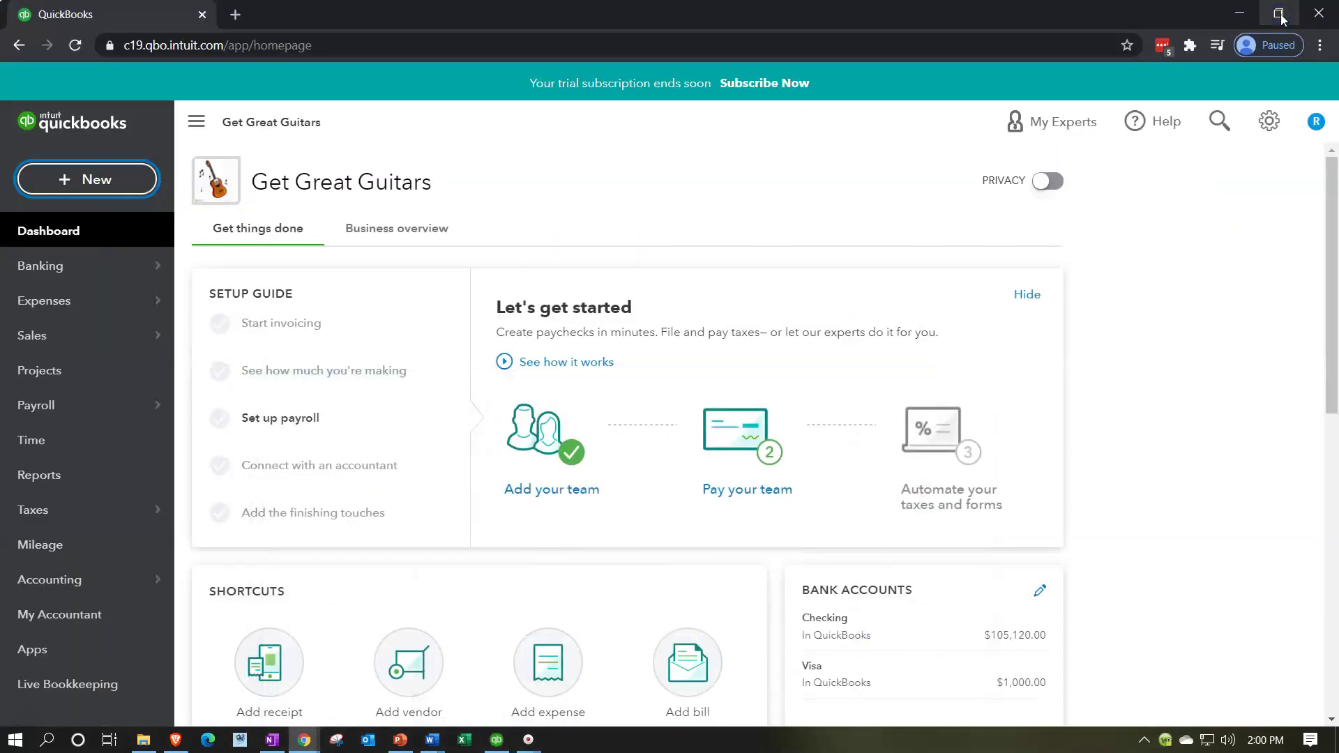
Step: Open the Ephiphone purchase order dated 01/12/2021 from the expense transactions, review its item details, and close it
click(56, 305)
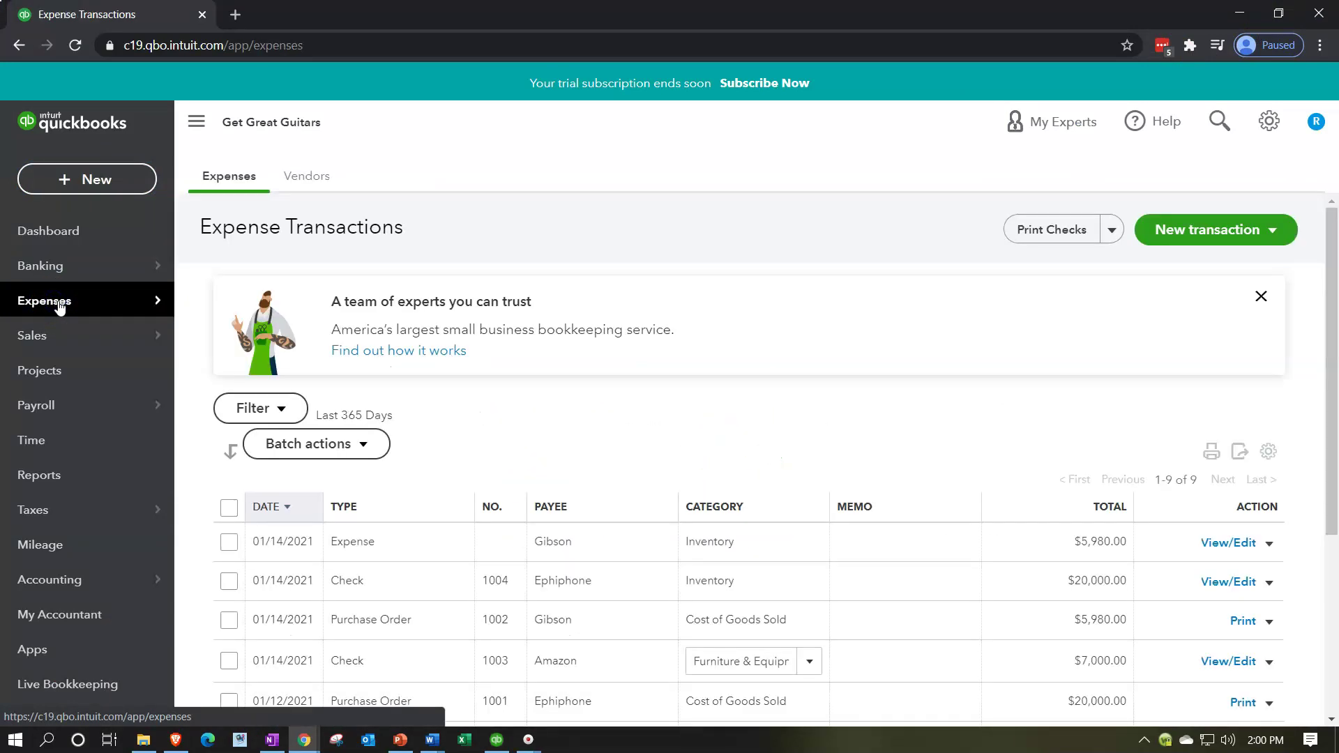
scroll(283, 362, down, 1)
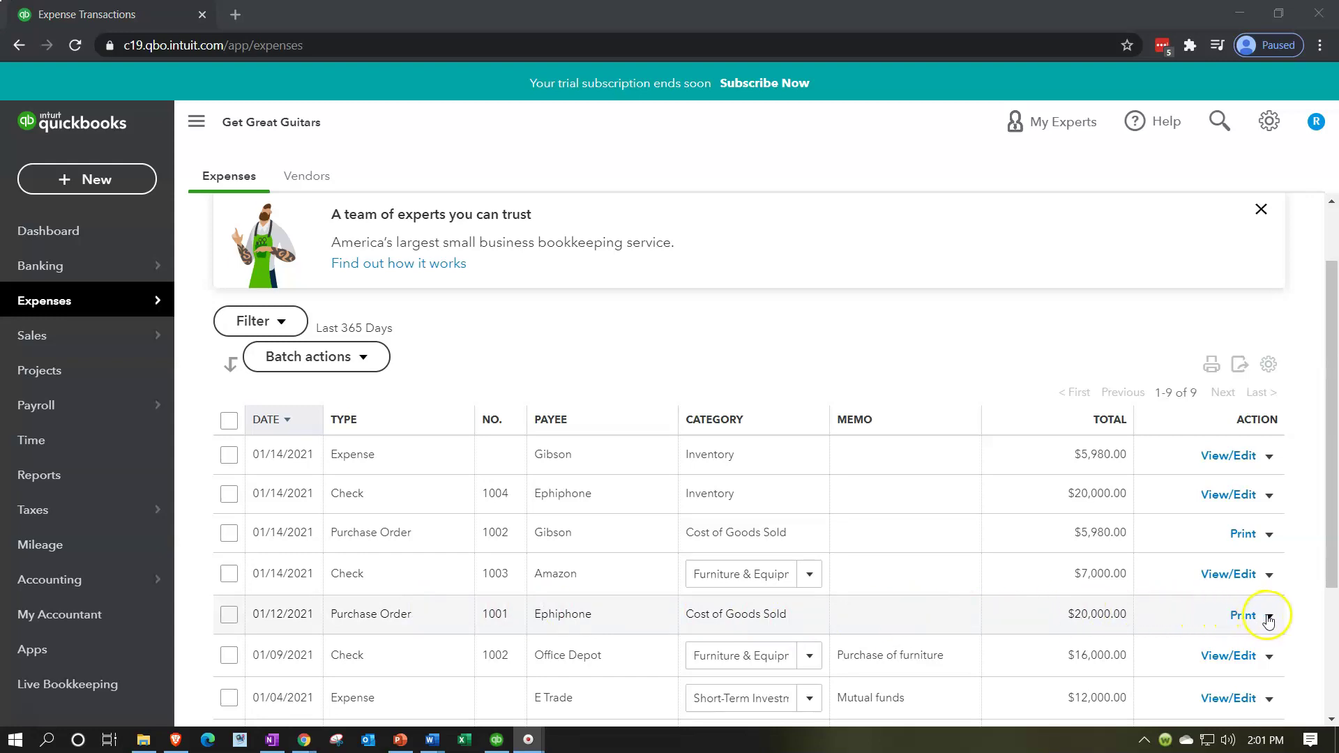
click(418, 606)
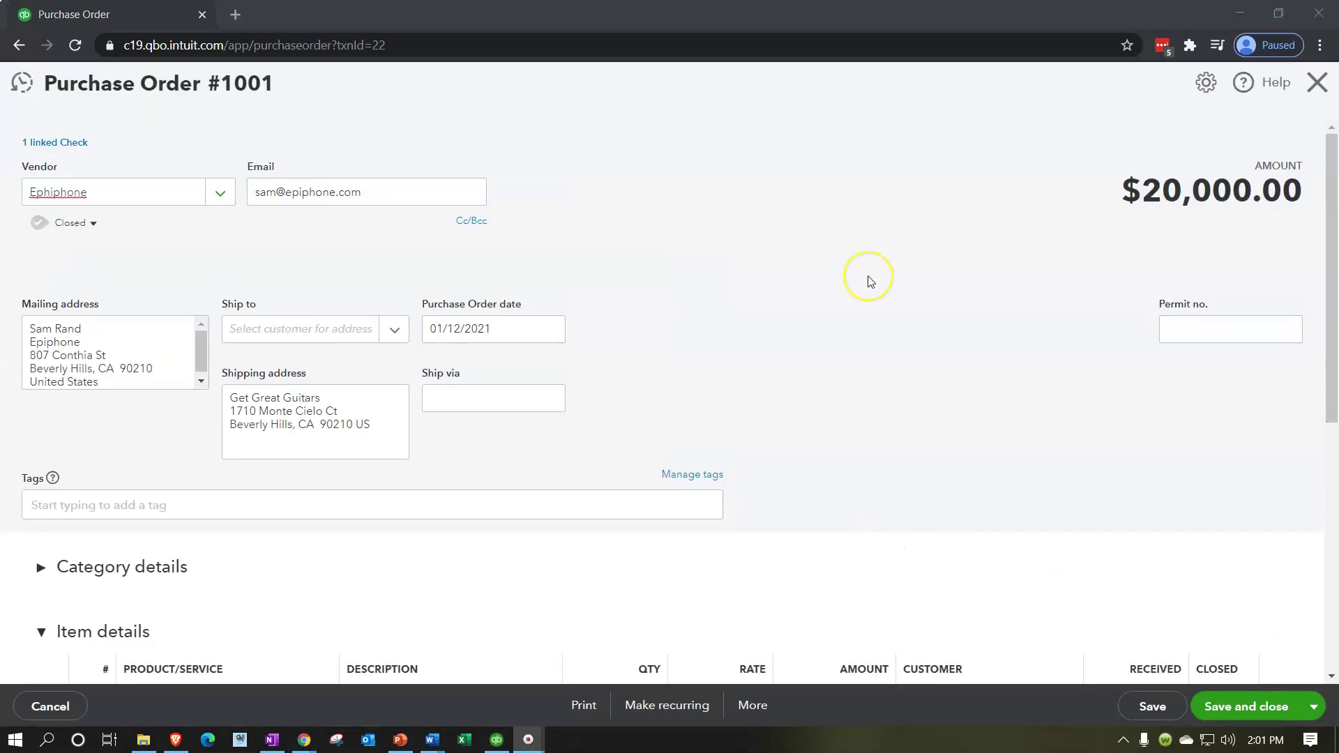
scroll(867, 278, down, 1)
scroll(870, 279, down, 3)
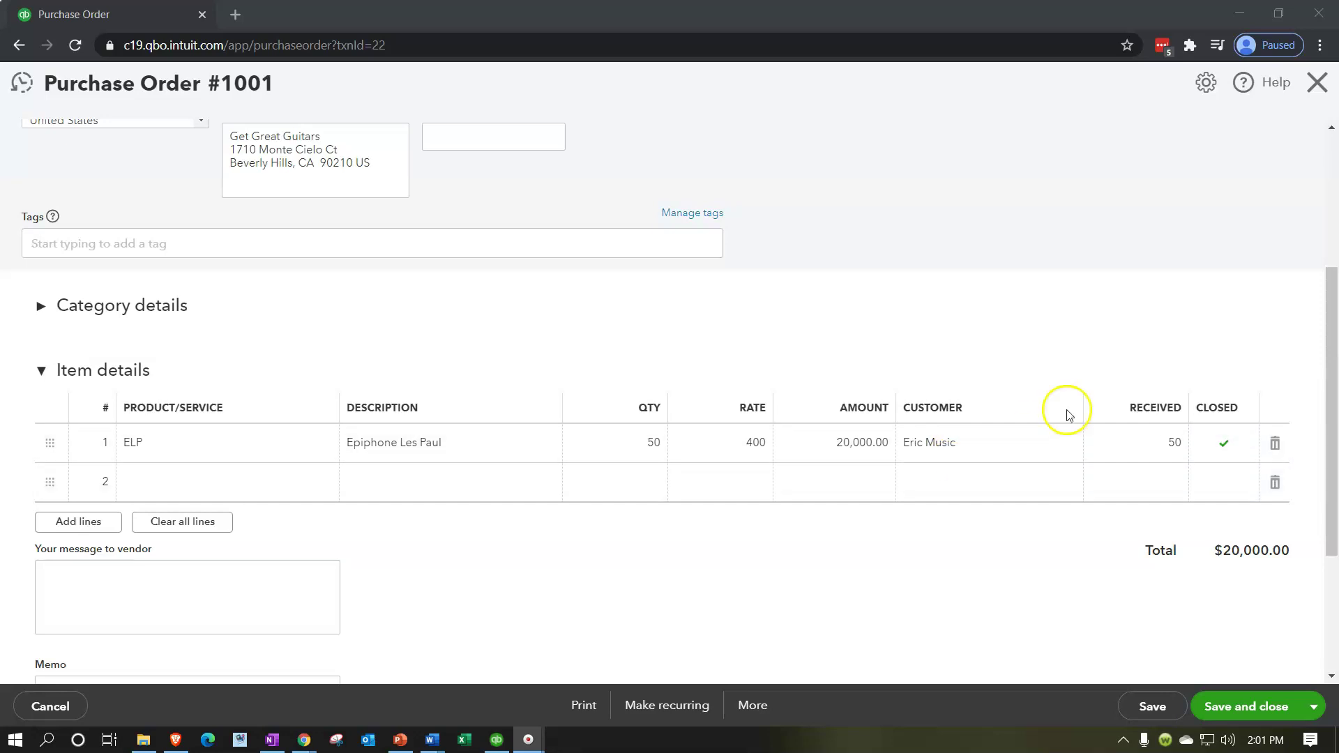
click(1315, 86)
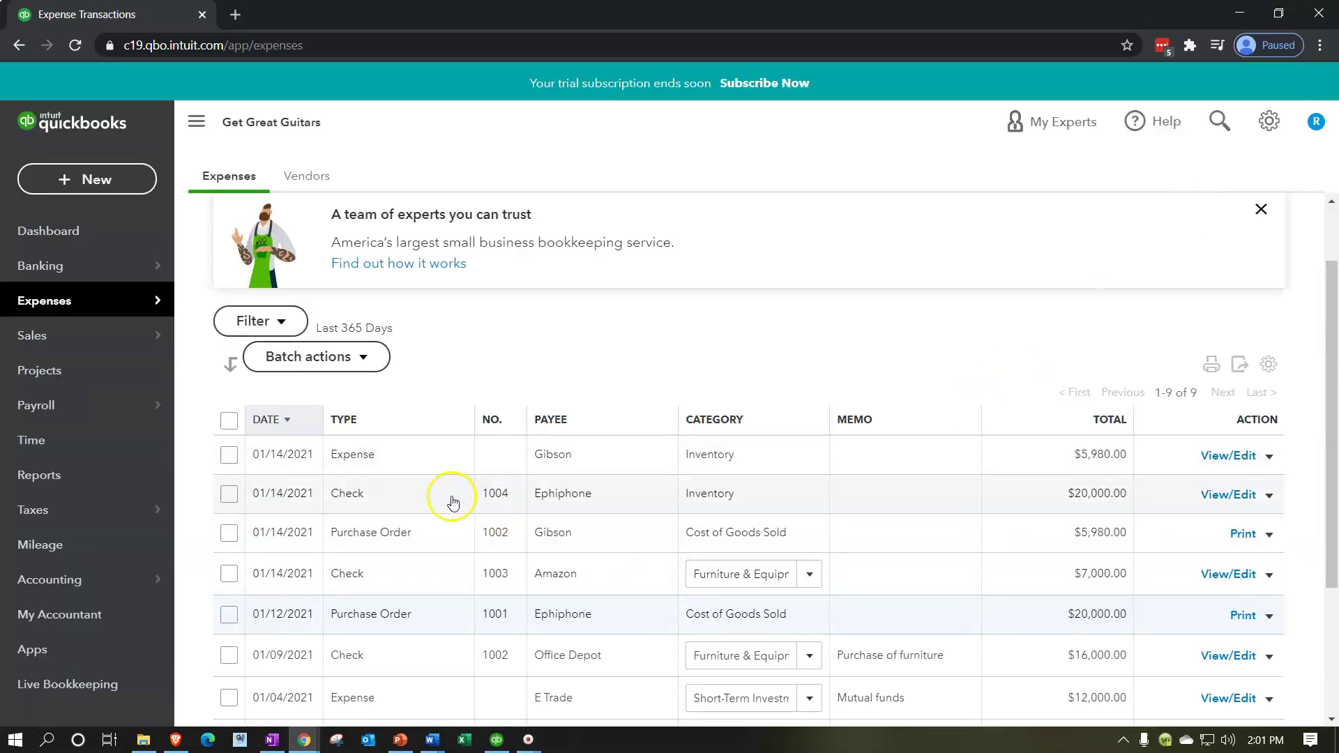
Step: Open the Ephiphone check dated 01/14/2021, examine its item line's billable status and customer, and close it
click(428, 500)
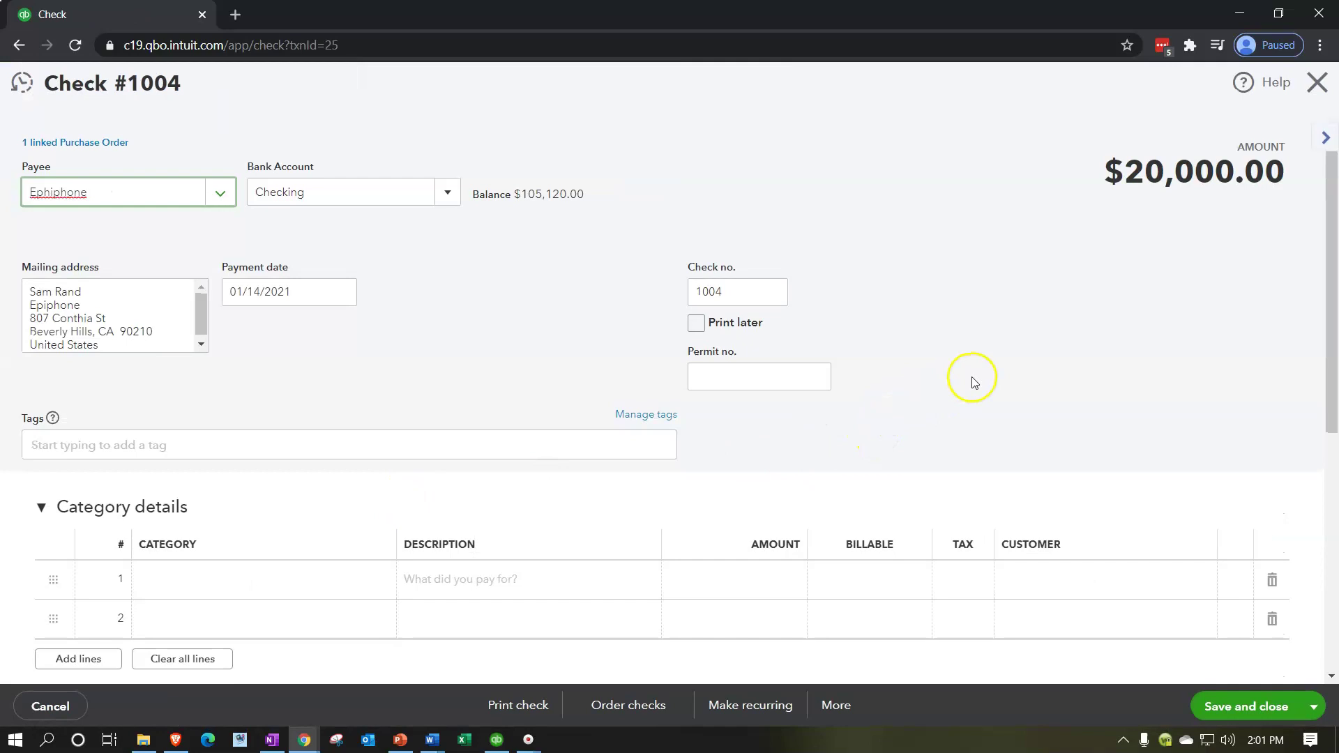
scroll(971, 380, down, 3)
scroll(975, 382, down, 1)
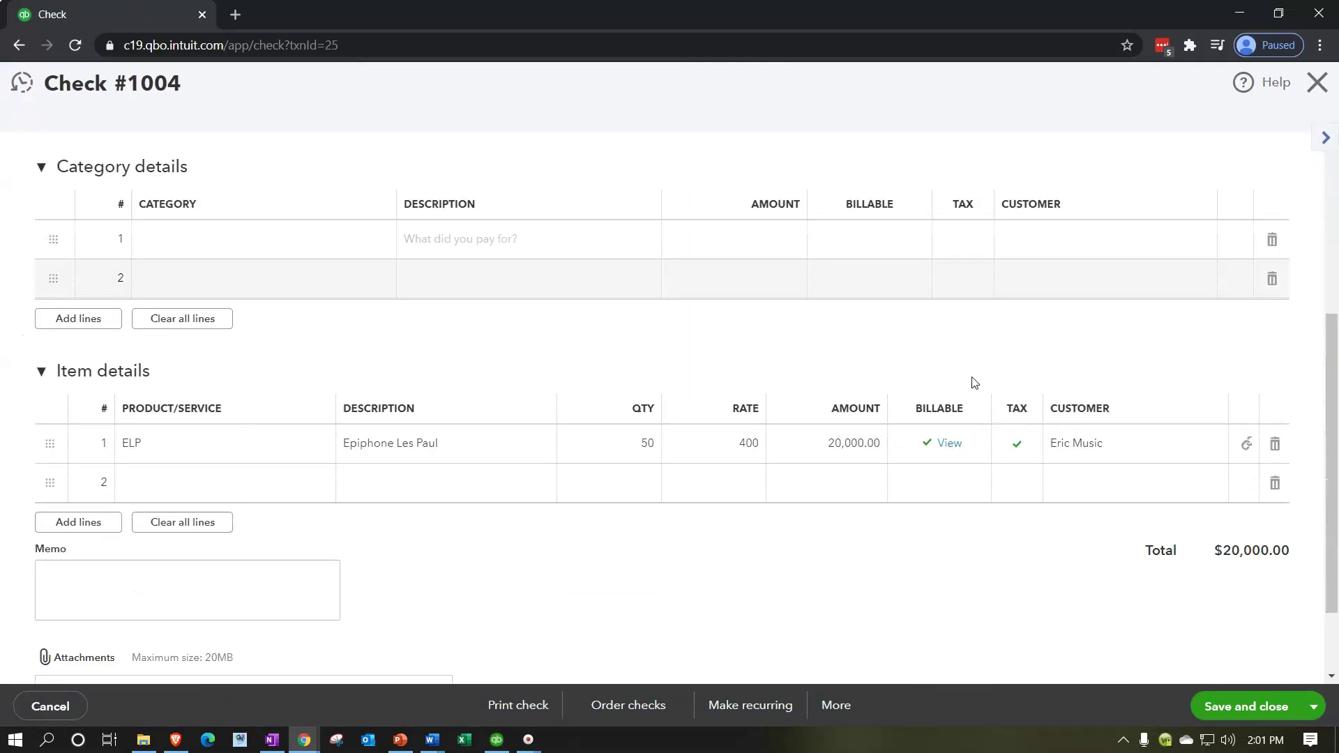
click(1075, 454)
click(947, 446)
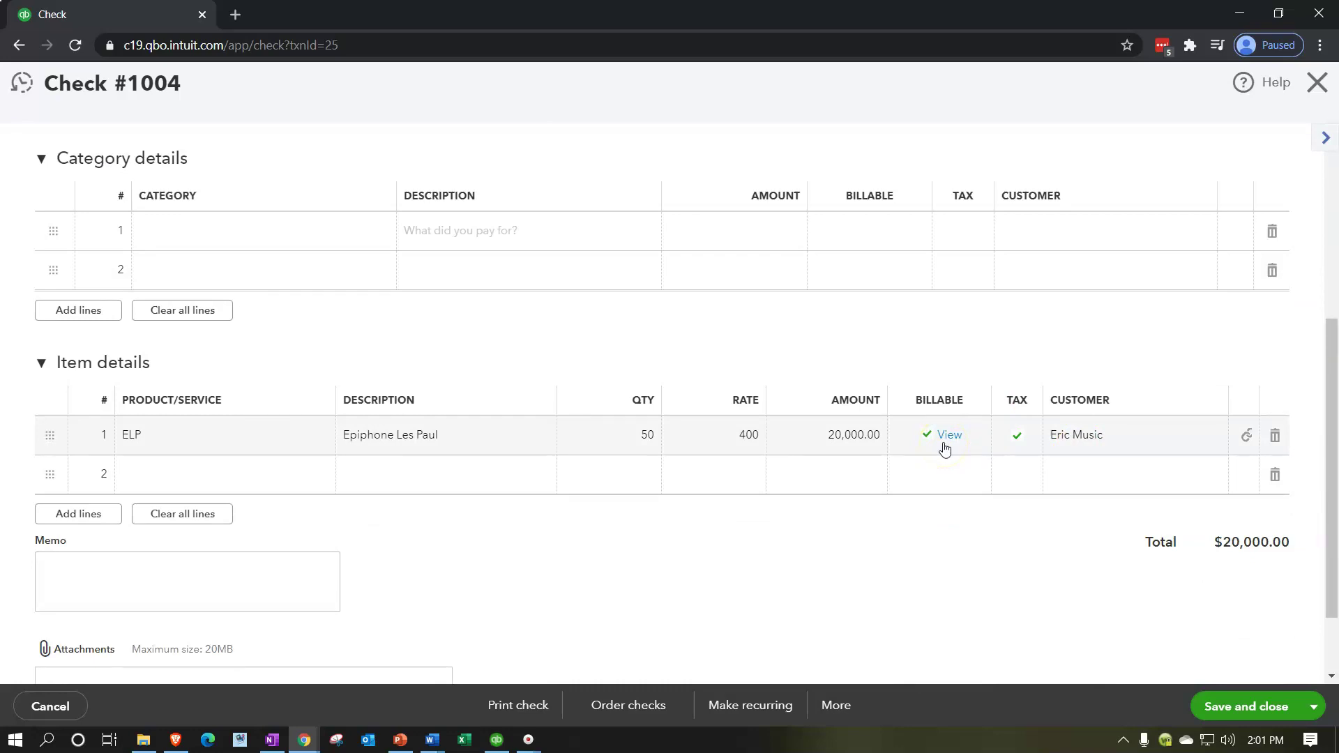
click(943, 484)
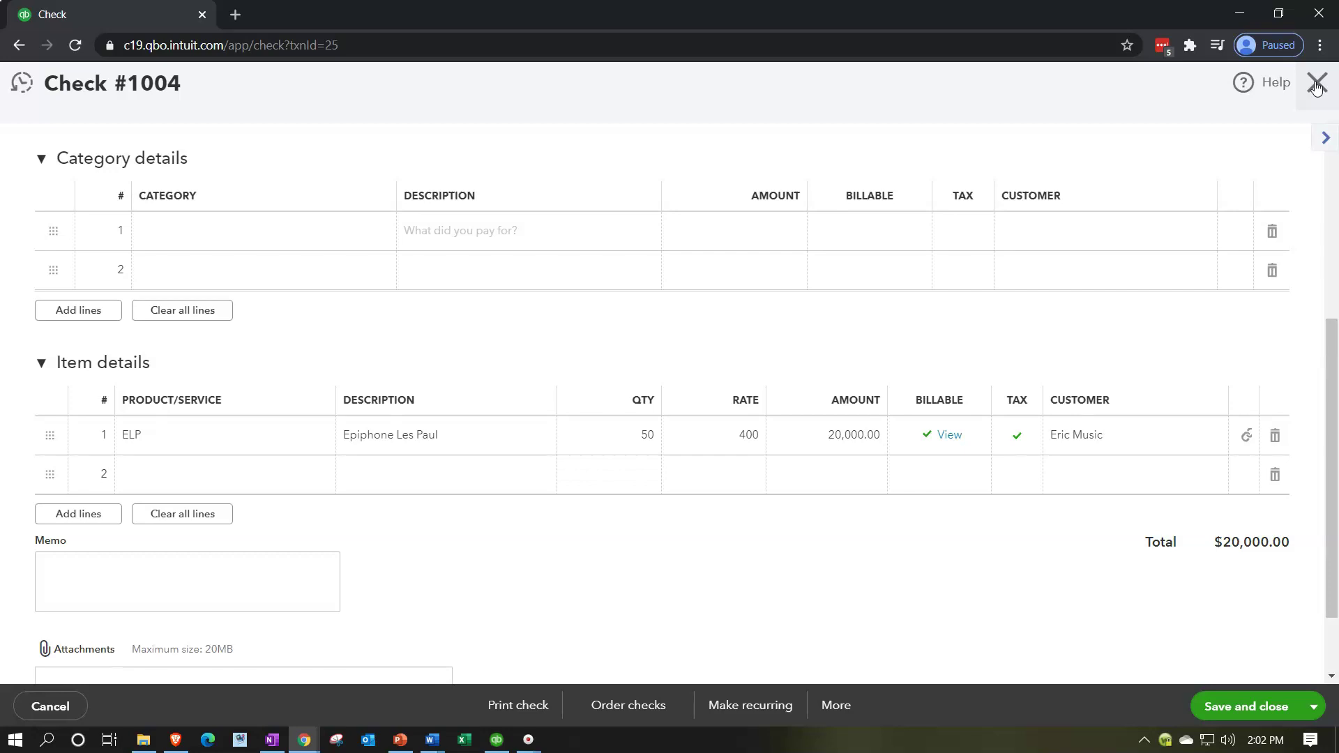
scroll(846, 514, up, 4)
scroll(849, 517, down, 2)
click(1277, 115)
click(1317, 83)
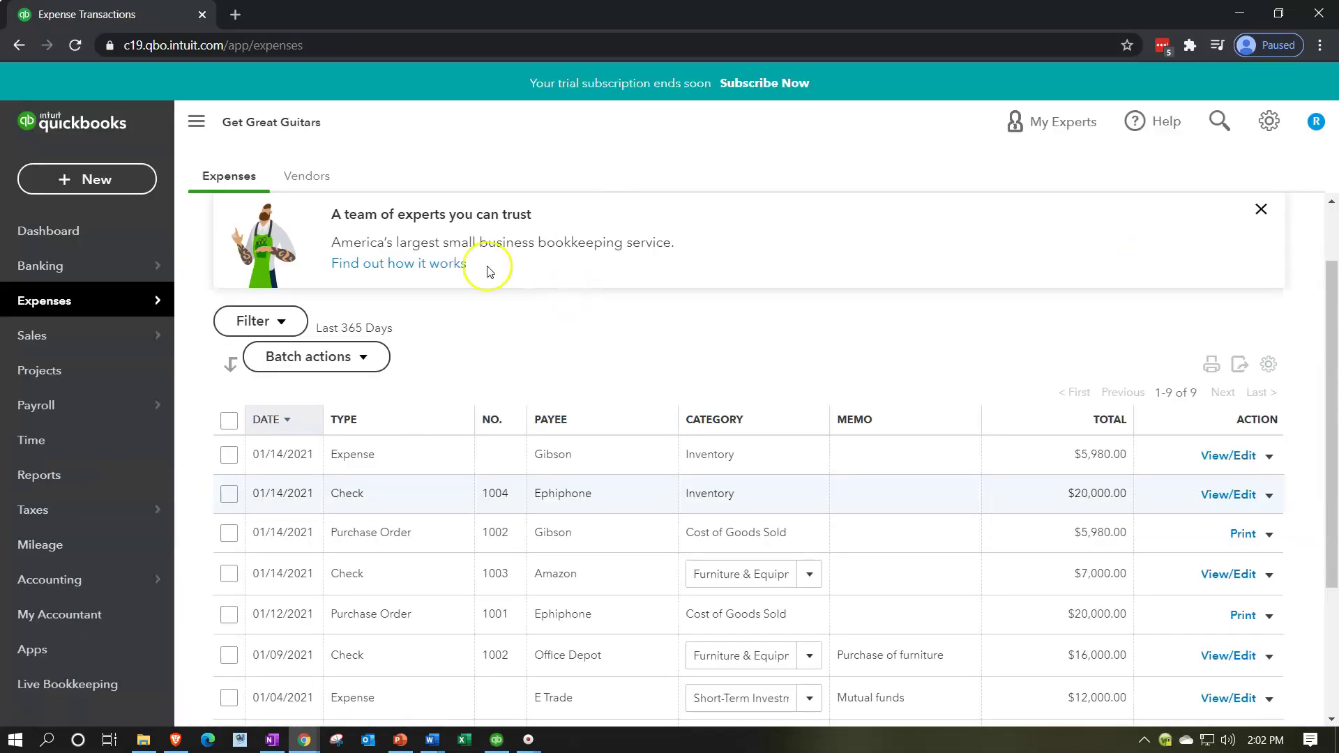
Step: Create an invoice for Eric Music and add the $20,000.00 Epiphone Les Paul billable expense to it
click(81, 197)
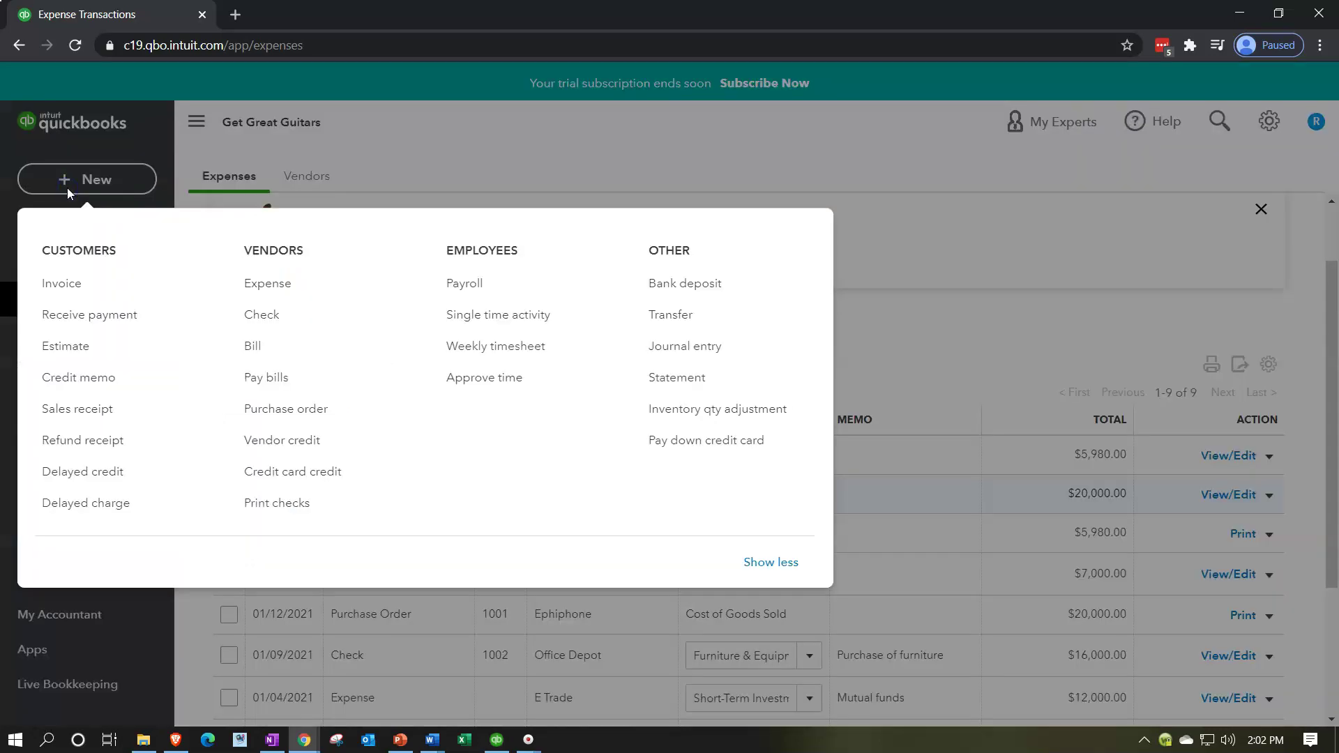
click(64, 287)
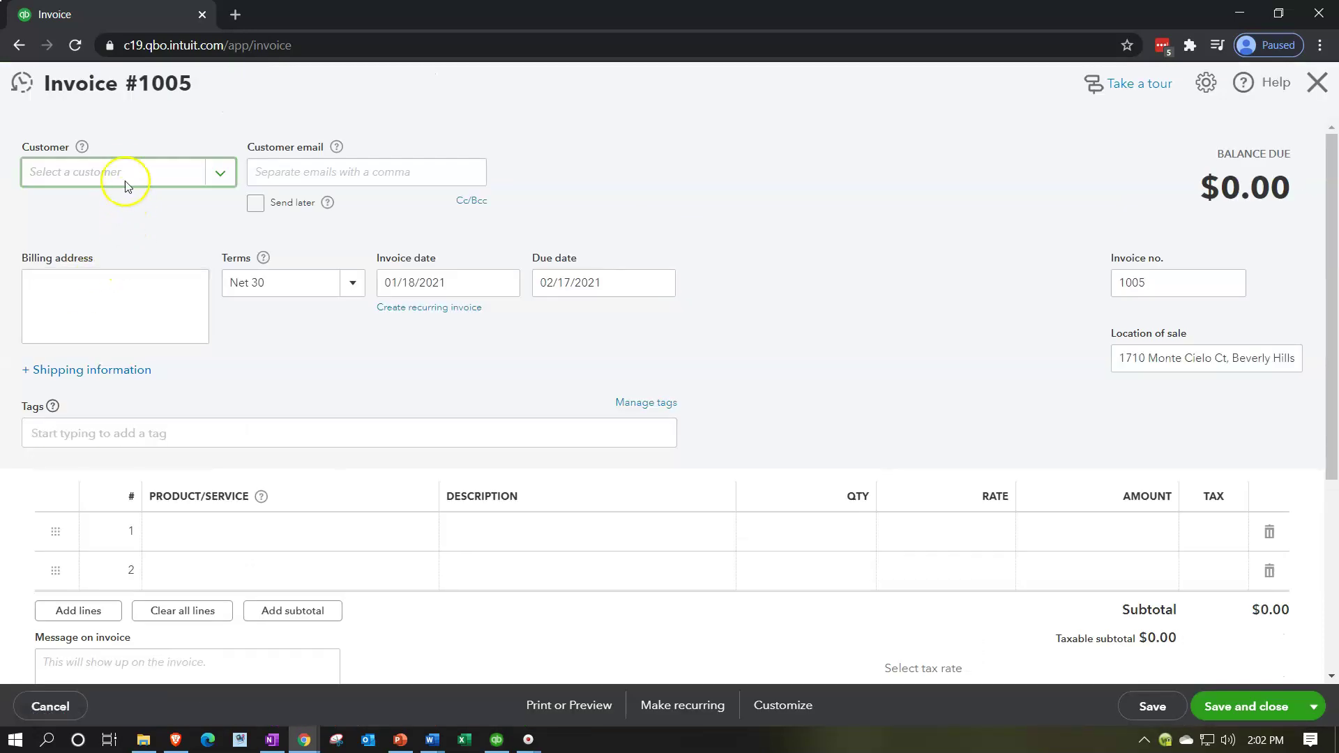
click(120, 172)
text(eri)
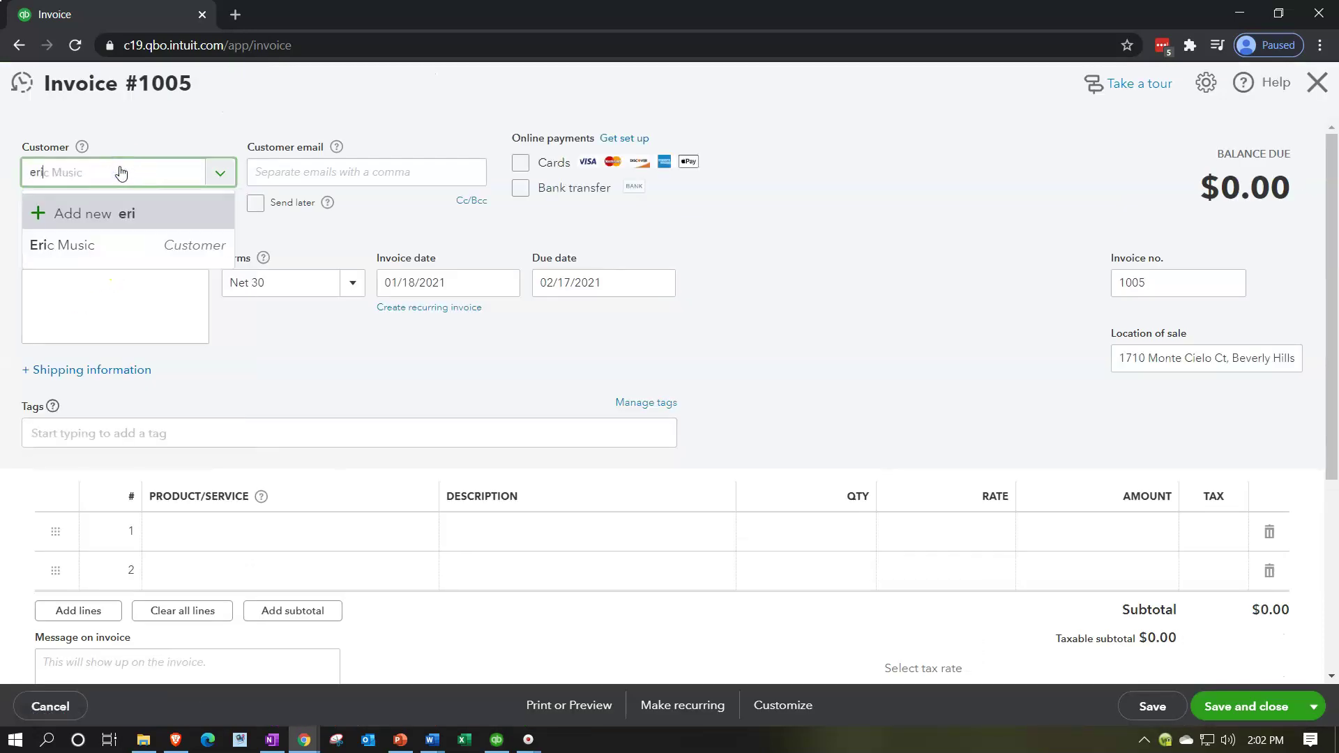
key(Down)
key(Tab)
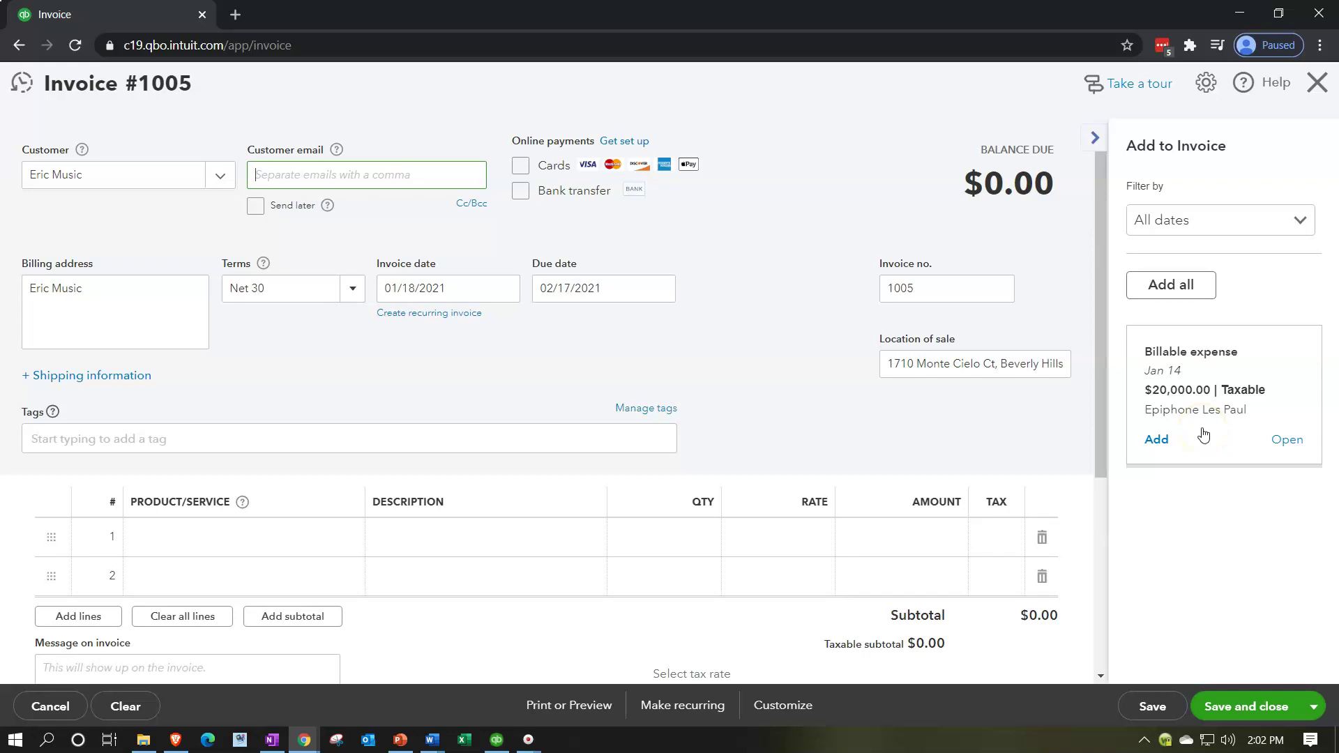
click(1156, 440)
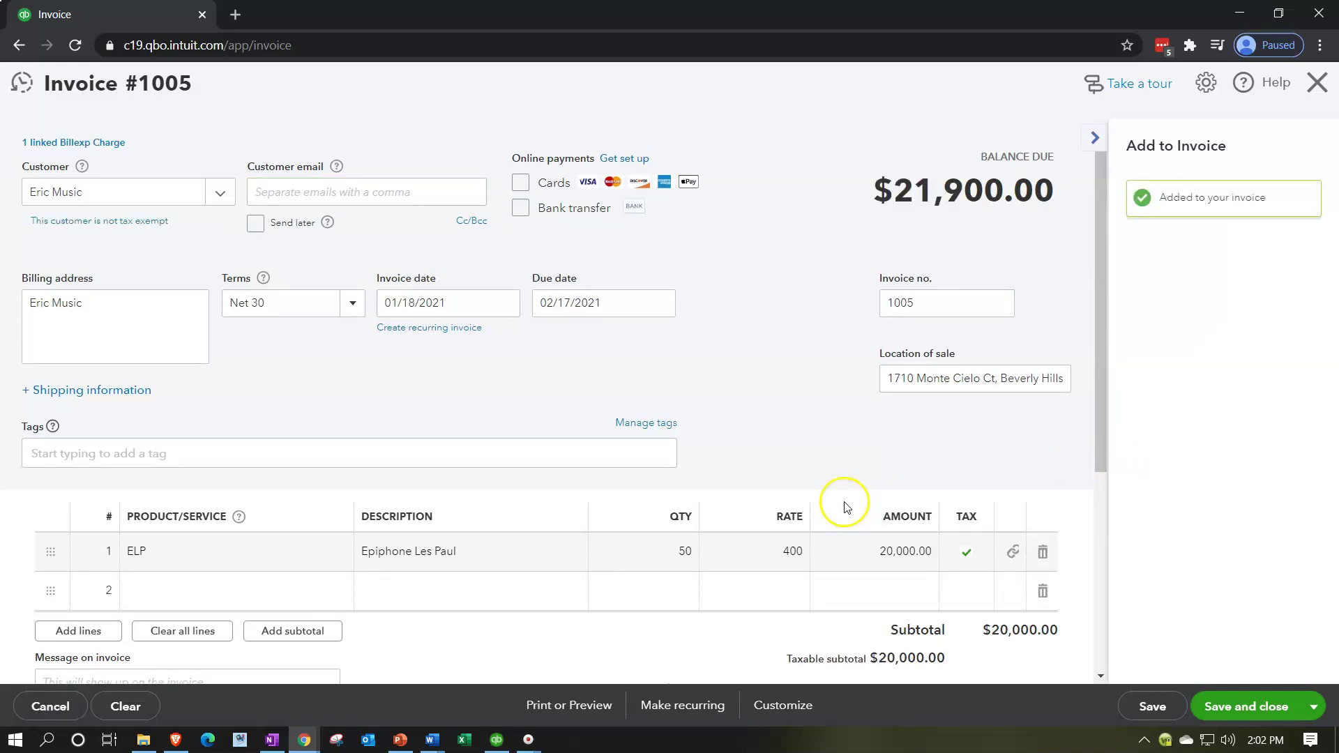
click(1096, 140)
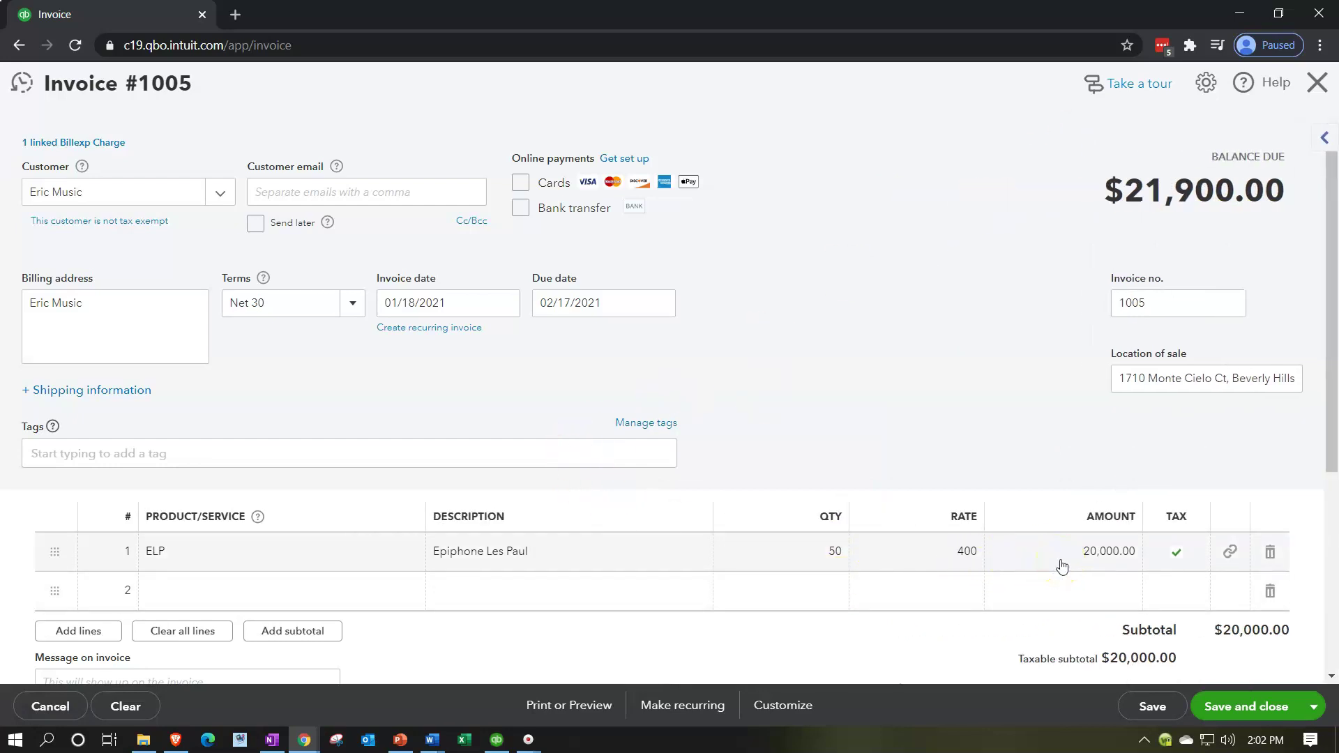
Step: Add a second invoice line for the product ELP with a quantity of 50
scroll(1062, 566, down, 1)
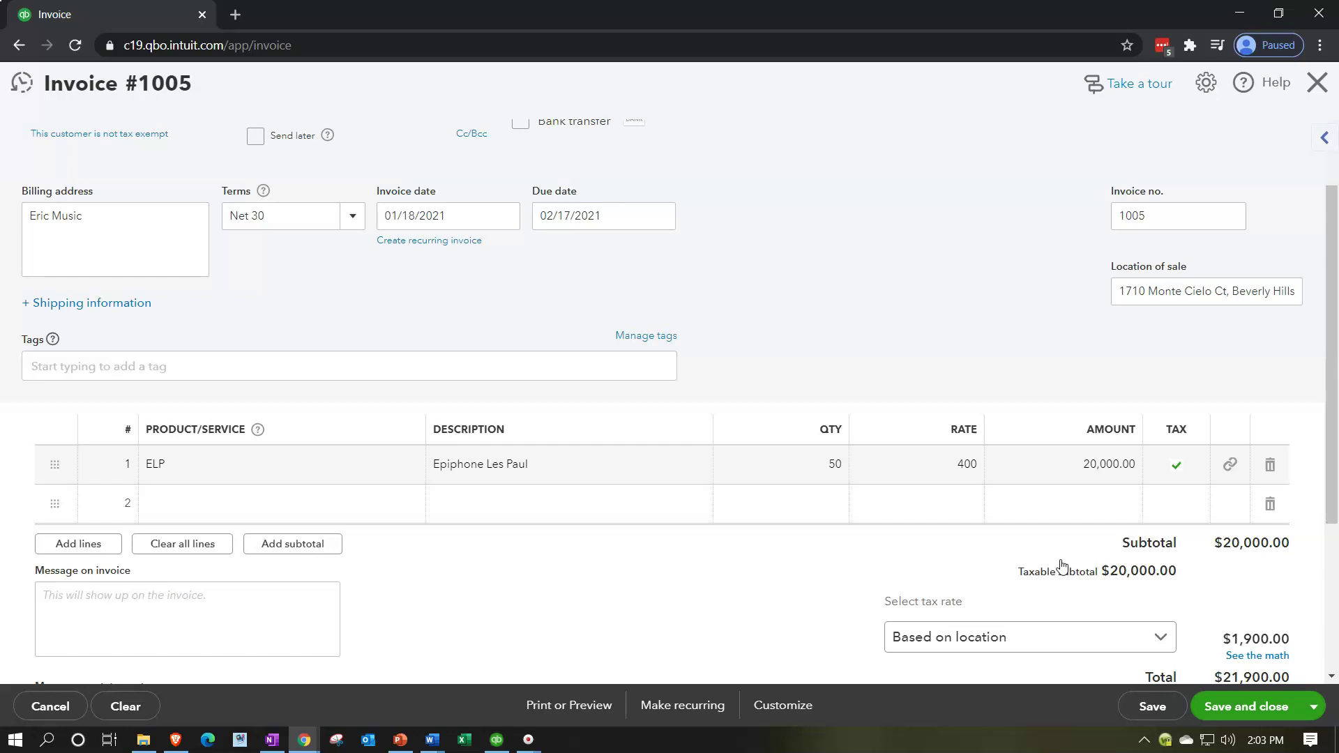
click(206, 502)
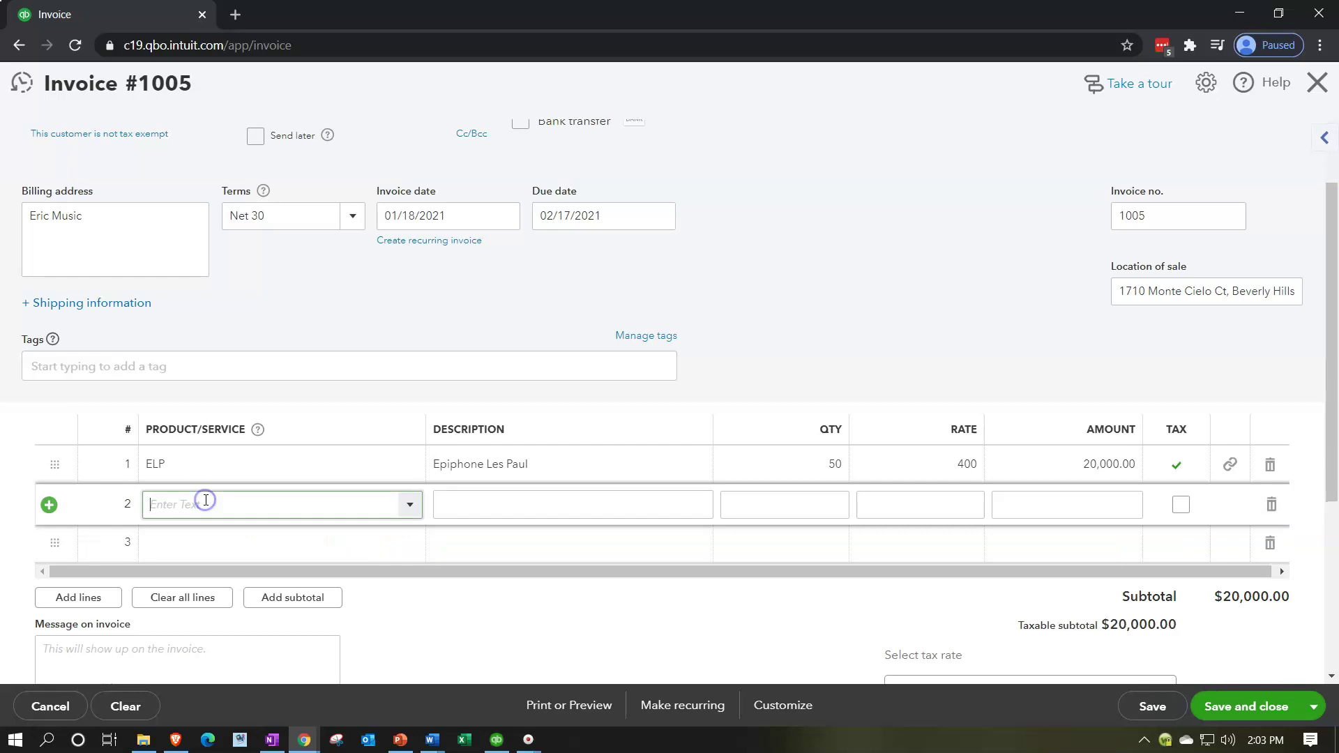
click(209, 503)
text(El)
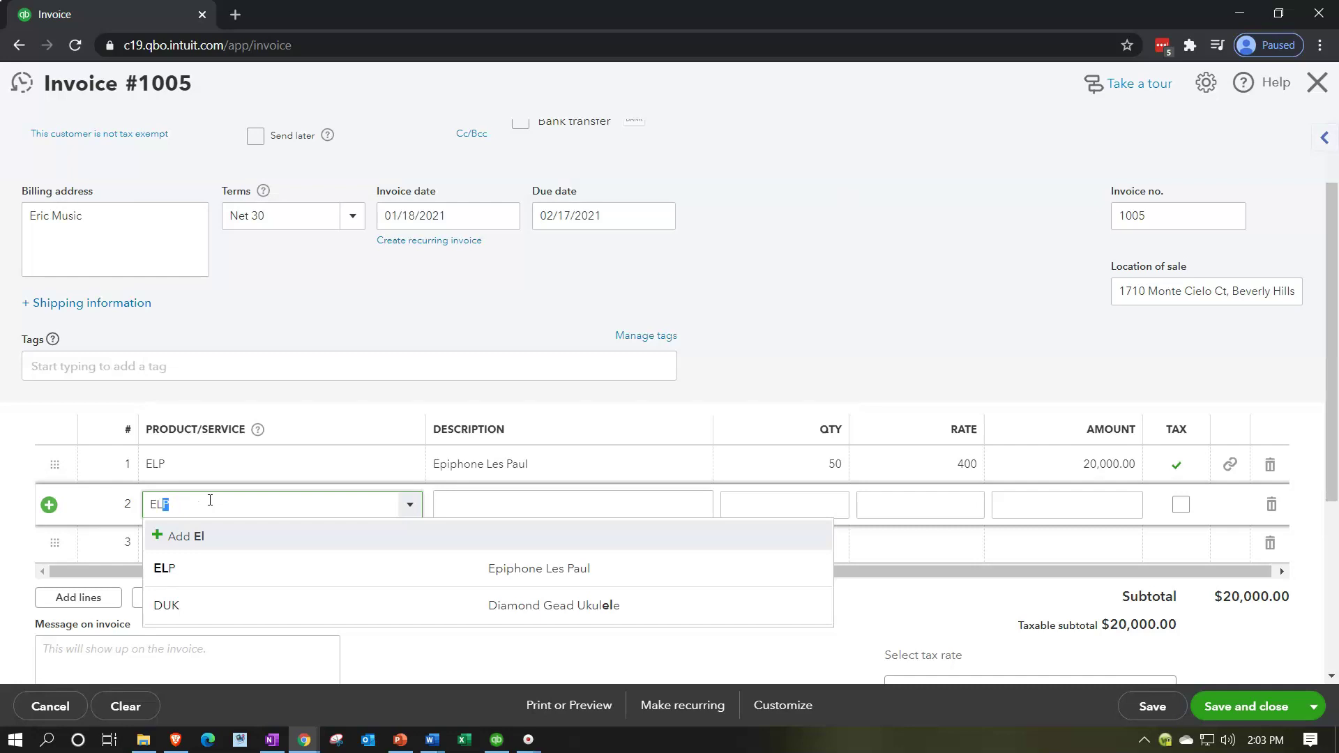
key(Tab)
key(Tab)
text(50)
key(Tab)
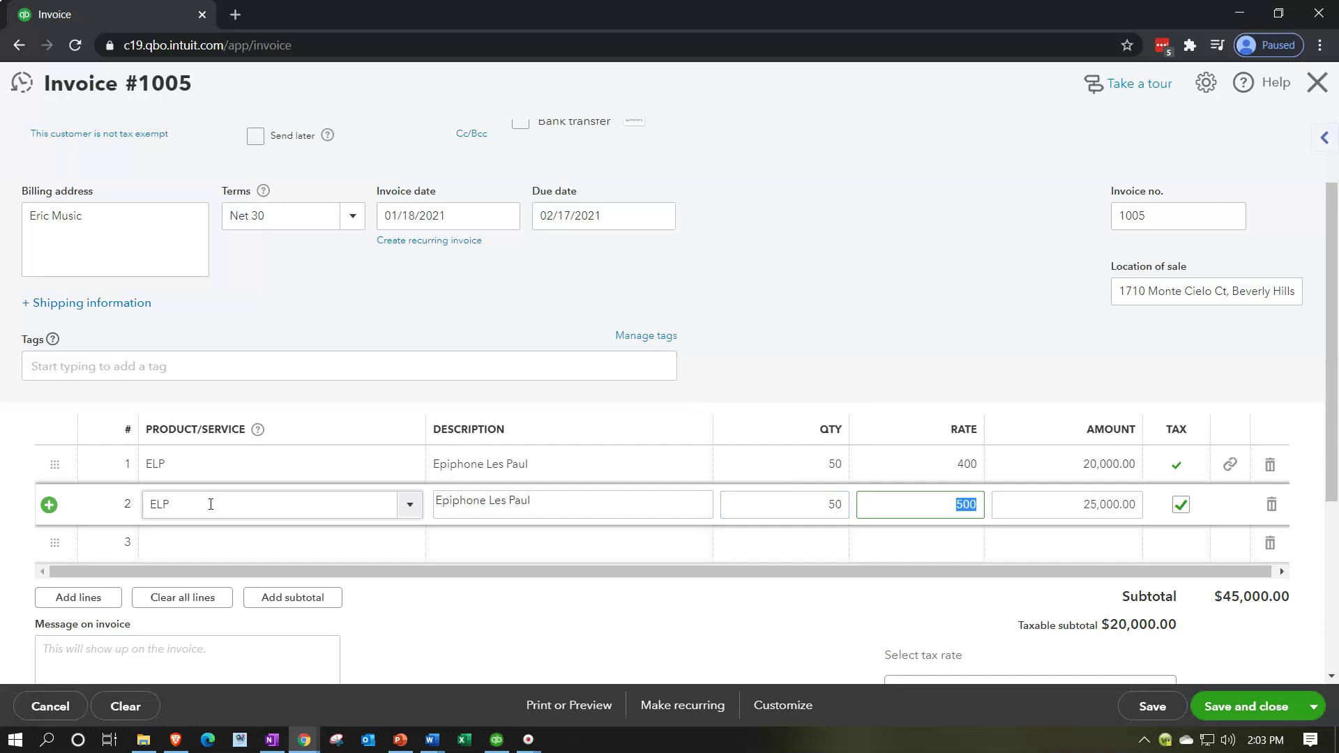
Step: Clear the product, description, quantity and rate of the linked billable line, and place it below the new ELP line
click(189, 468)
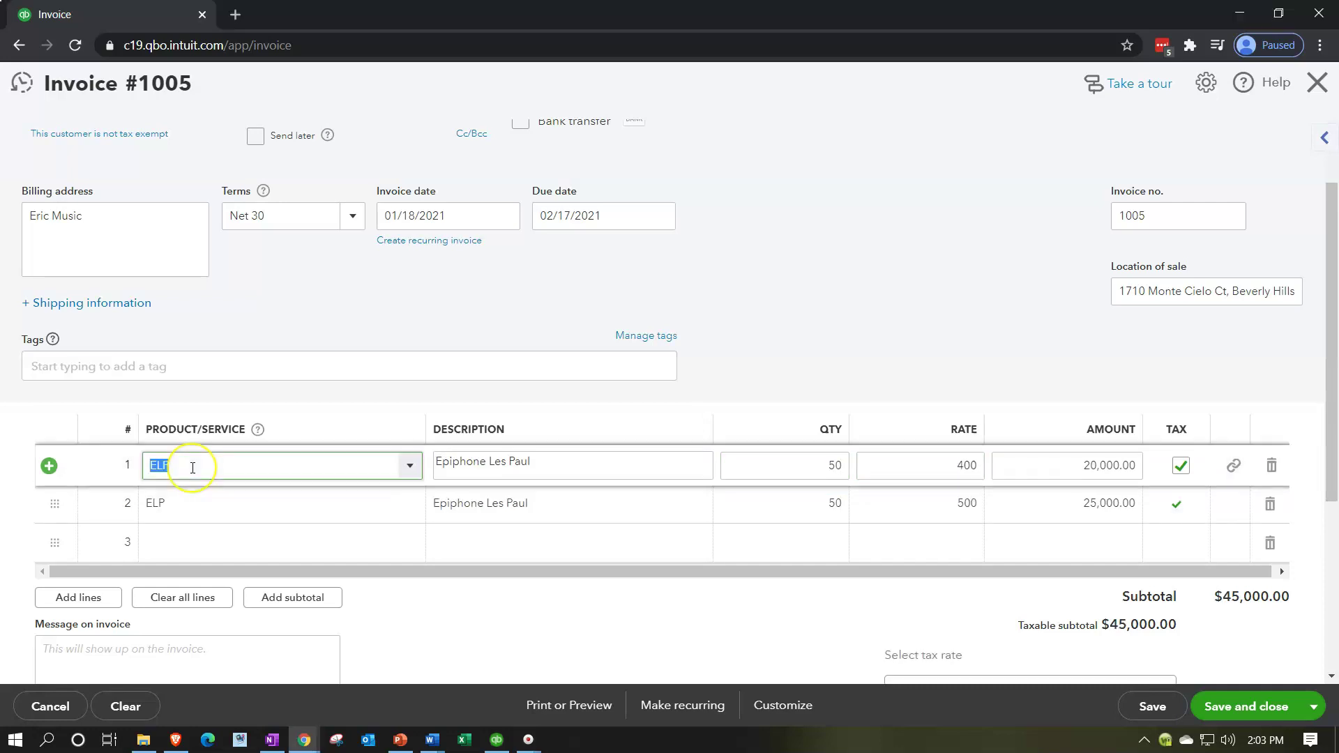
key(BackSpace)
key(Tab)
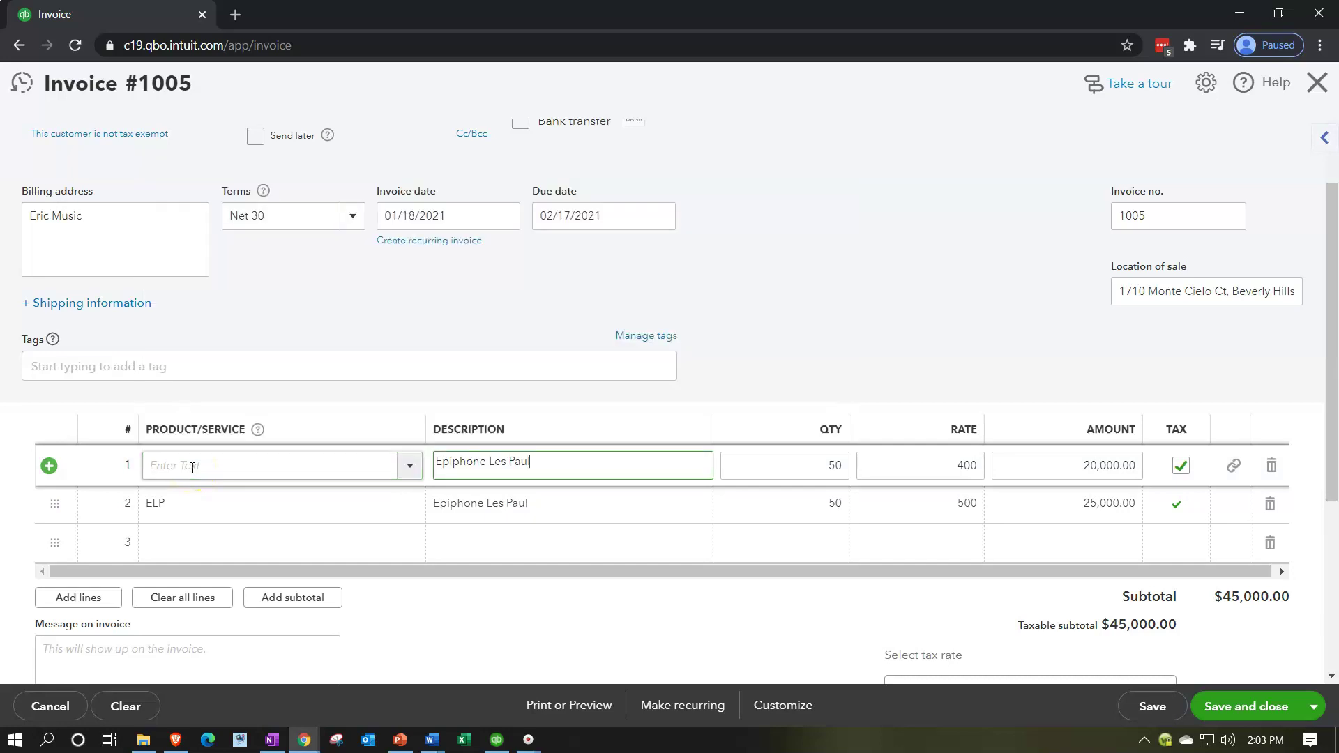
key(BackSpace)
key(BackSpace)
key(BackSpace)
key(BackSpace)
key(BackSpace)
key(BackSpace)
key(BackSpace)
key(BackSpace)
key(BackSpace)
key(BackSpace)
key(BackSpace)
key(BackSpace)
key(BackSpace)
key(BackSpace)
key(BackSpace)
key(BackSpace)
key(Tab)
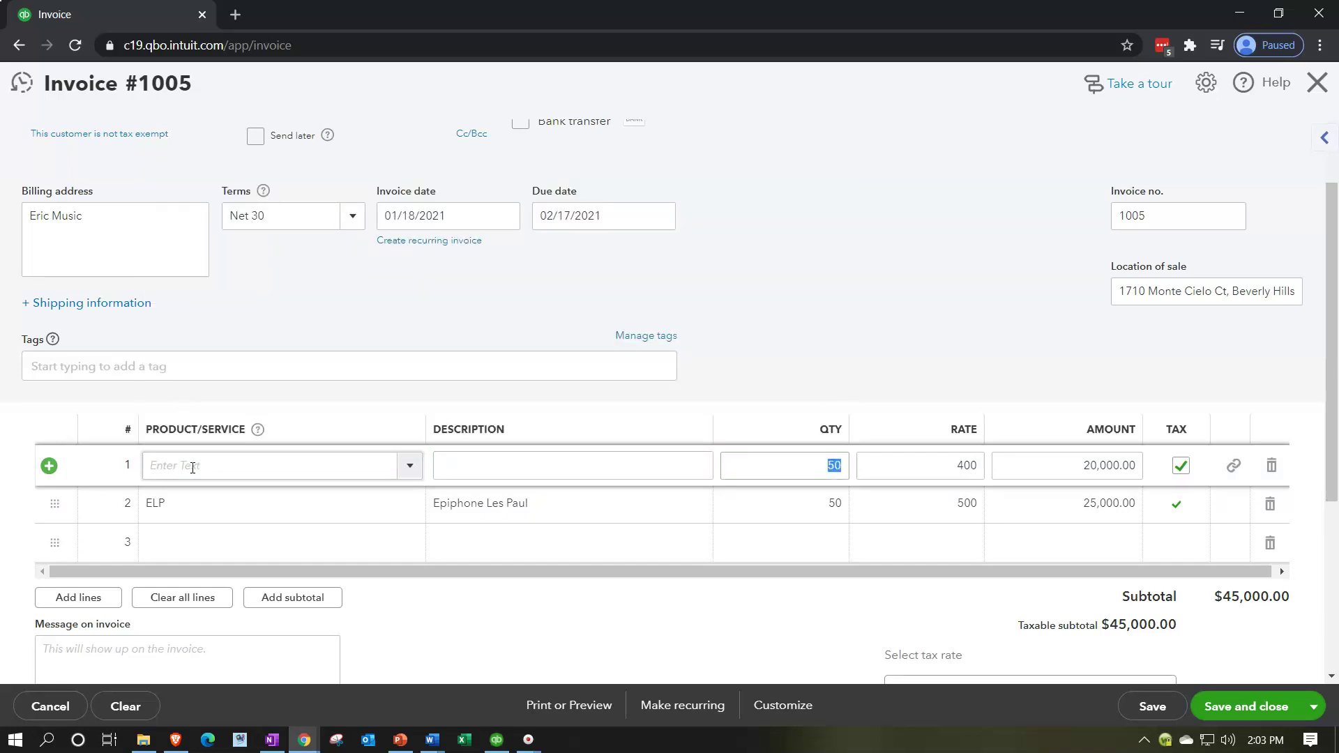
key(BackSpace)
key(Tab)
key(BackSpace)
key(Tab)
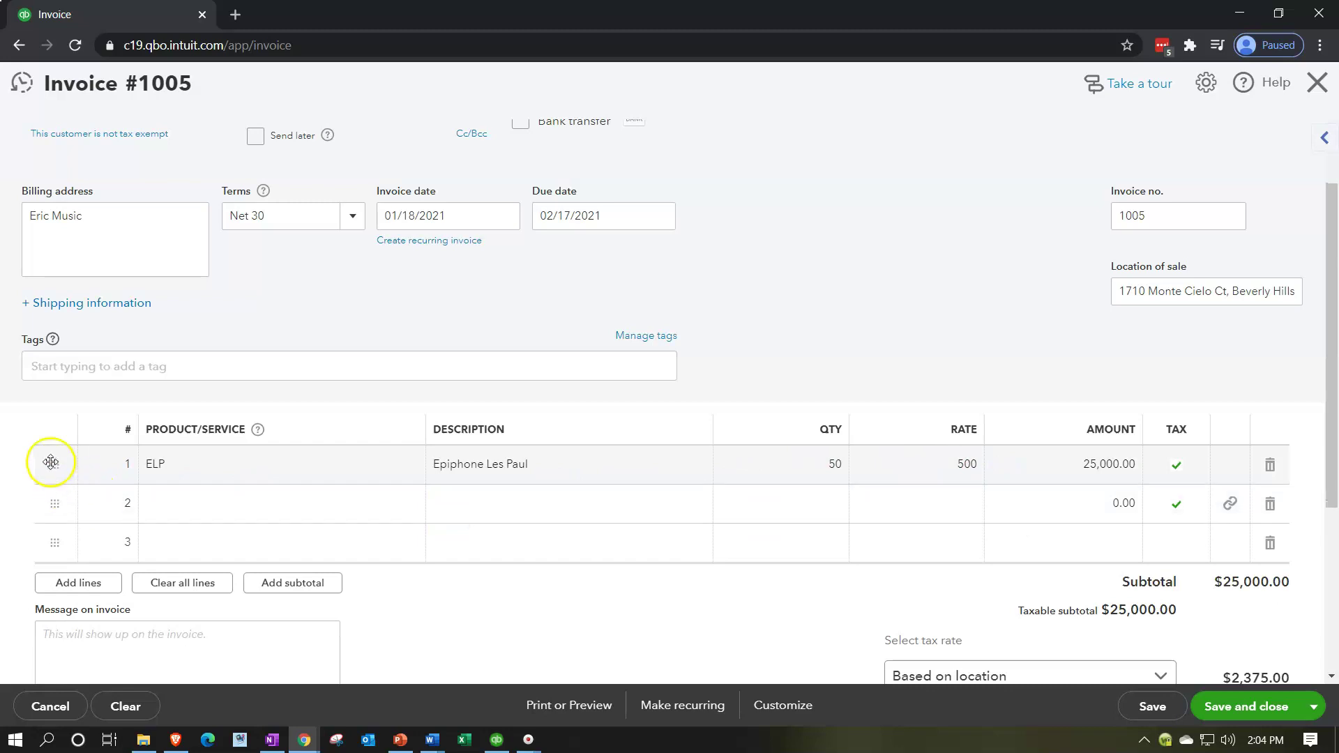
mouse_move(48, 462)
mouse_down()
mouse_move(57, 526)
mouse_move(56, 460)
mouse_up()
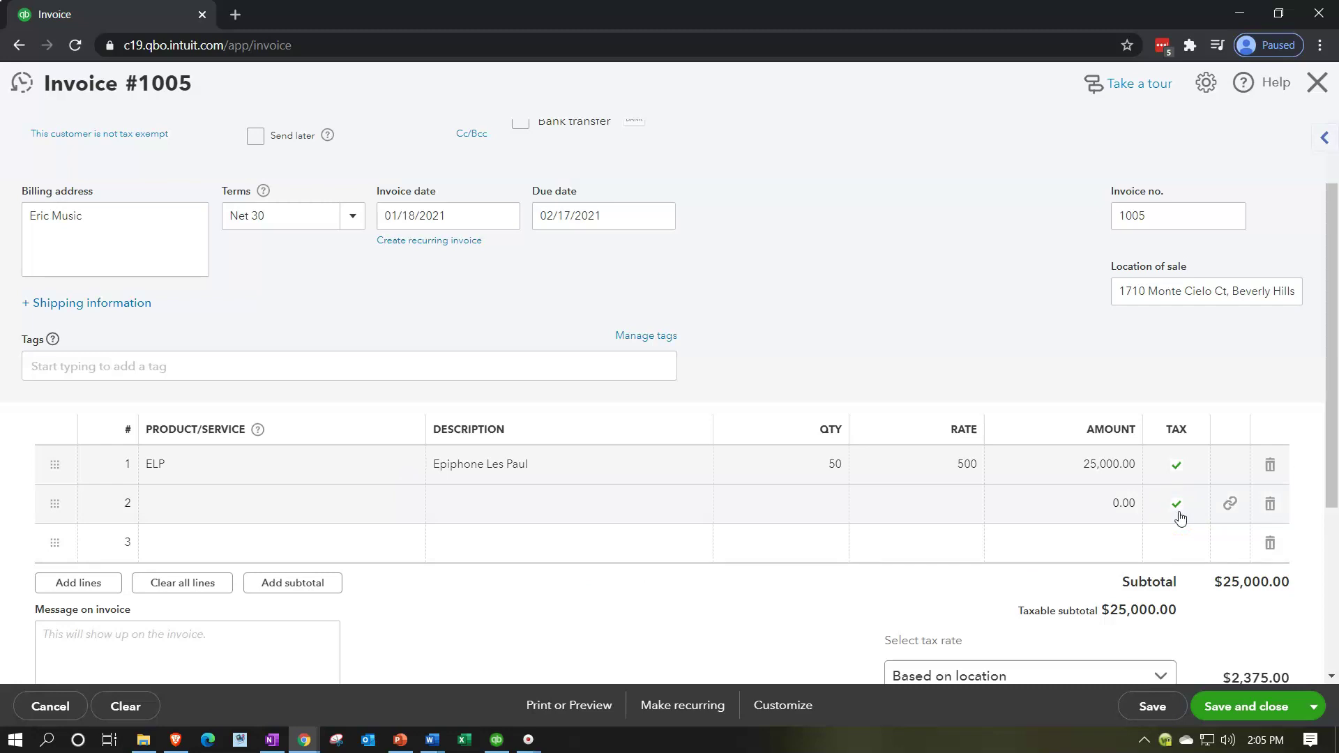
Step: Override the invoice's calculated sales tax with a 5% rate, giving Other as the reason
scroll(802, 425, down, 3)
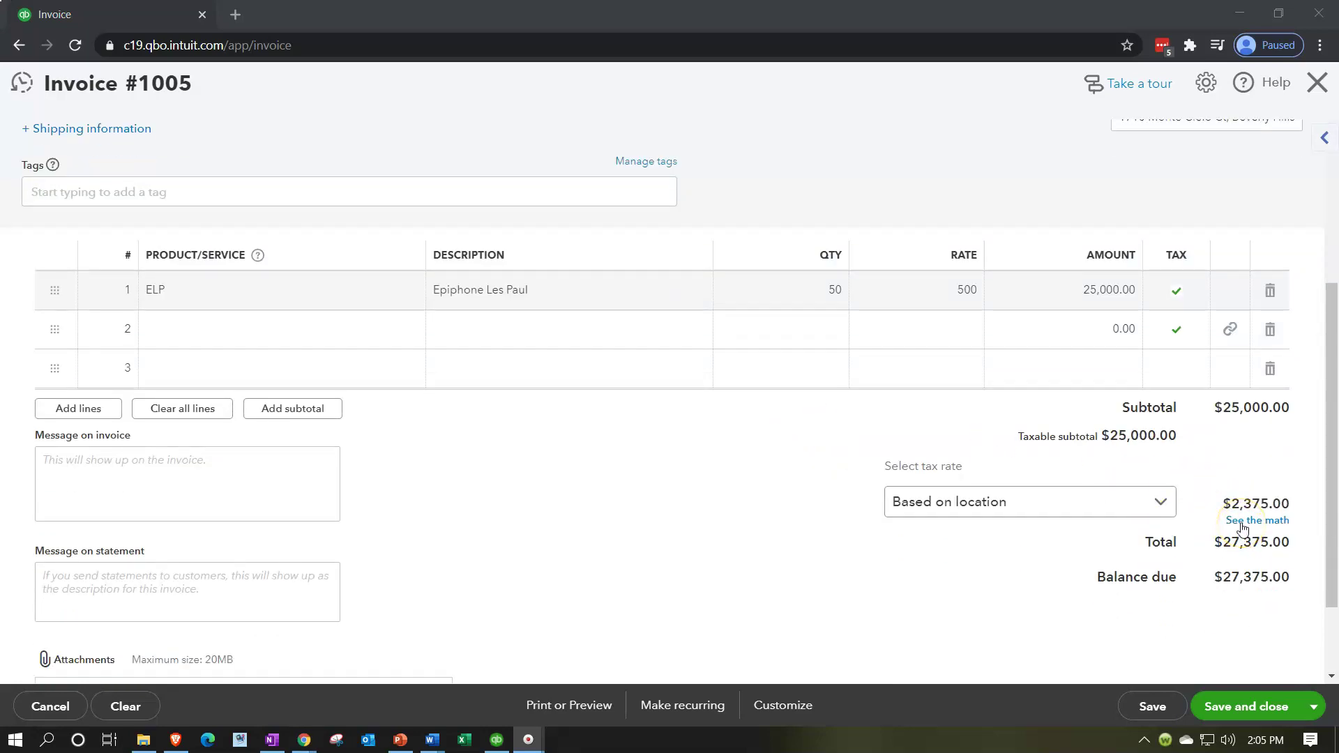
click(1242, 522)
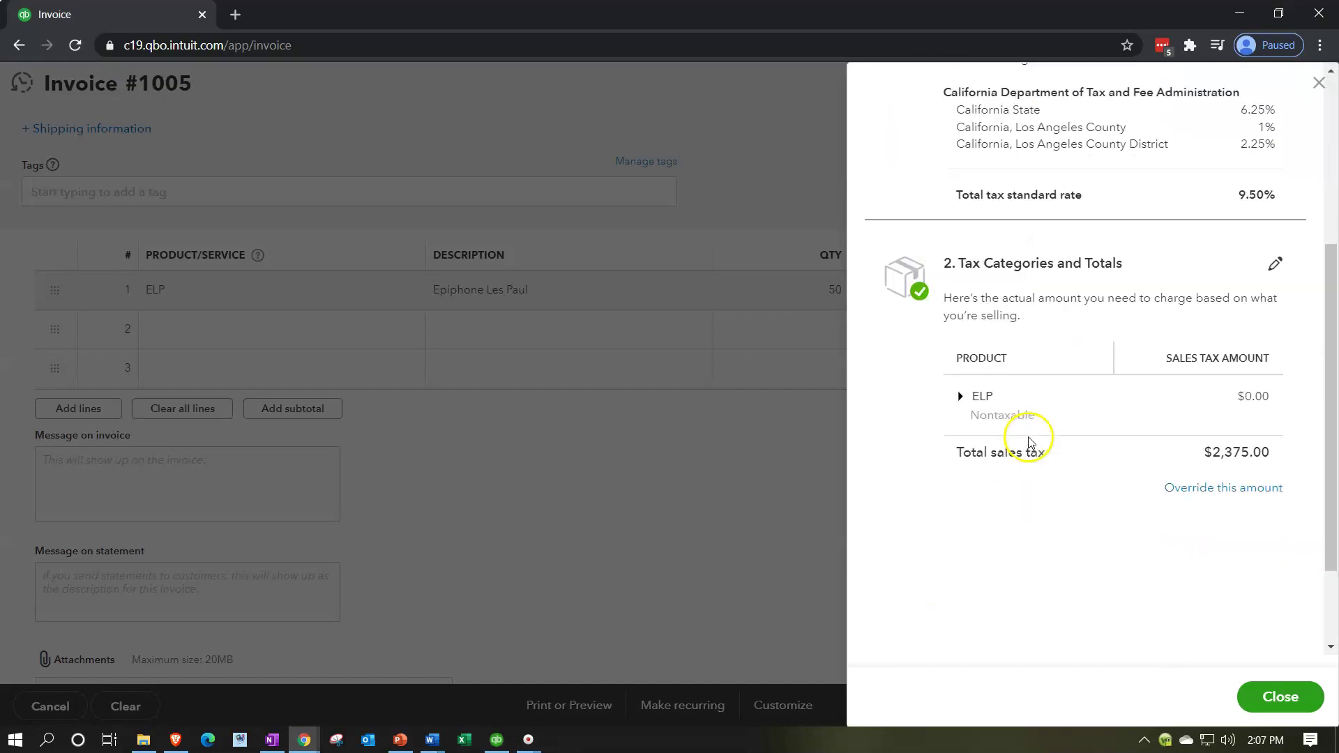
click(1190, 441)
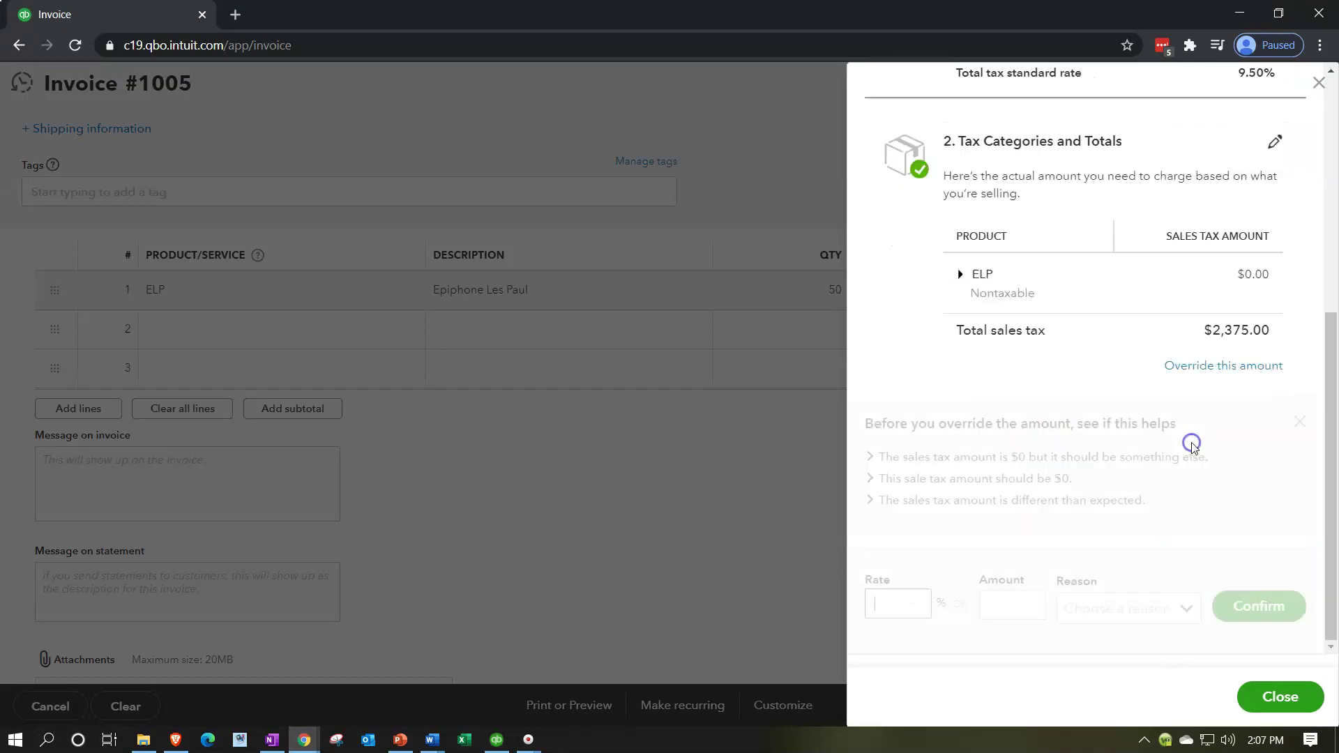
text(5)
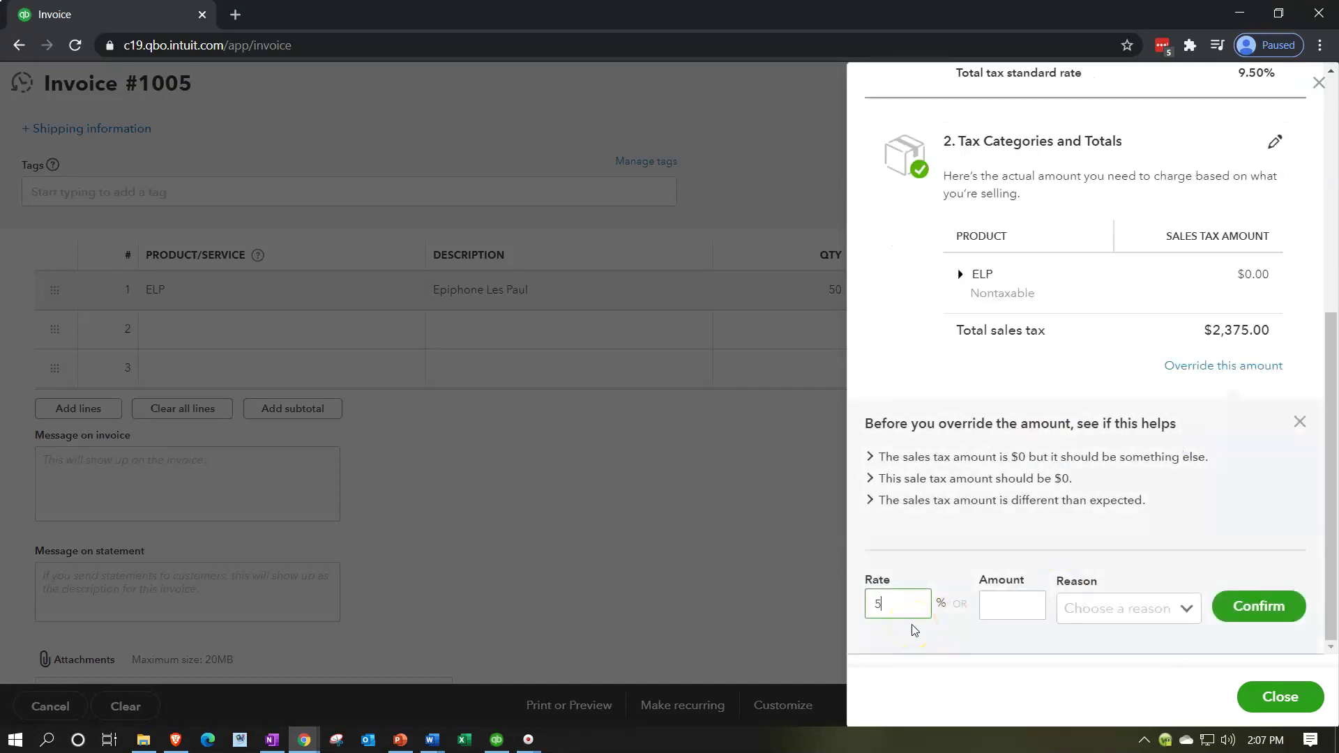
click(1182, 594)
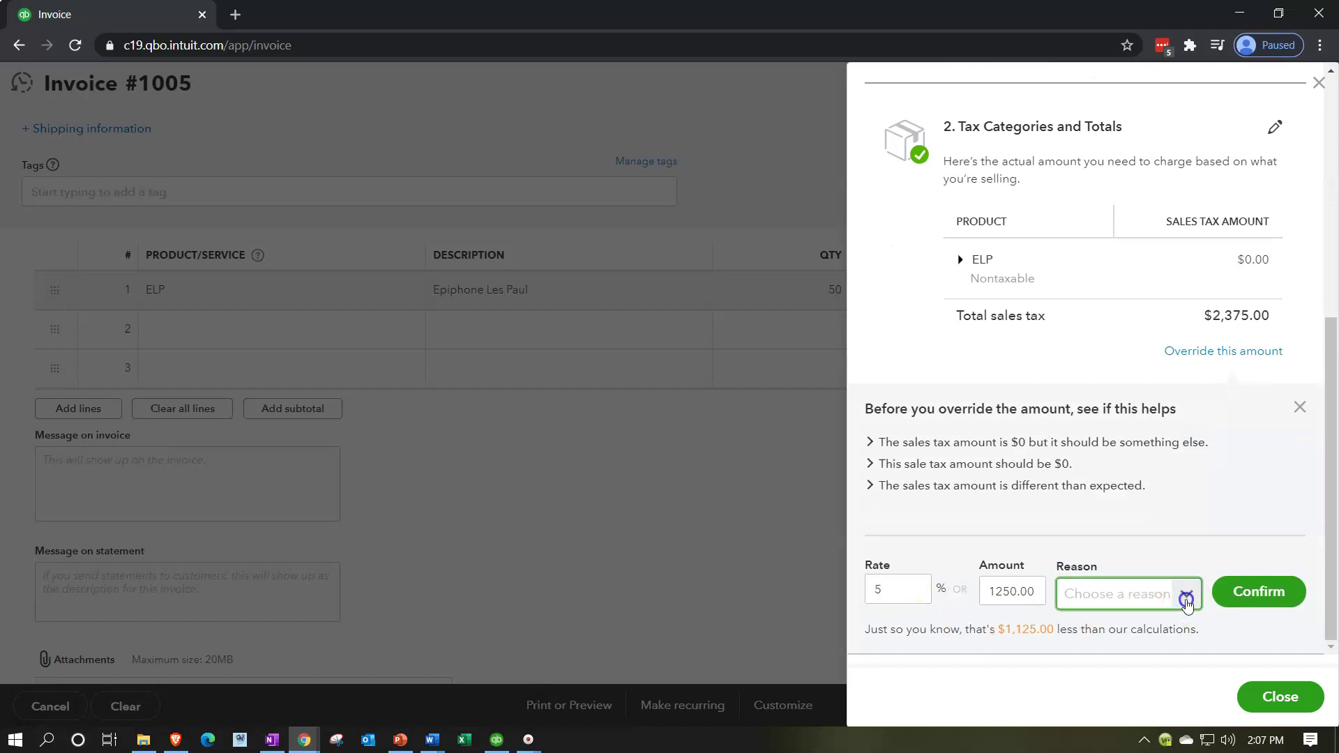
click(1128, 544)
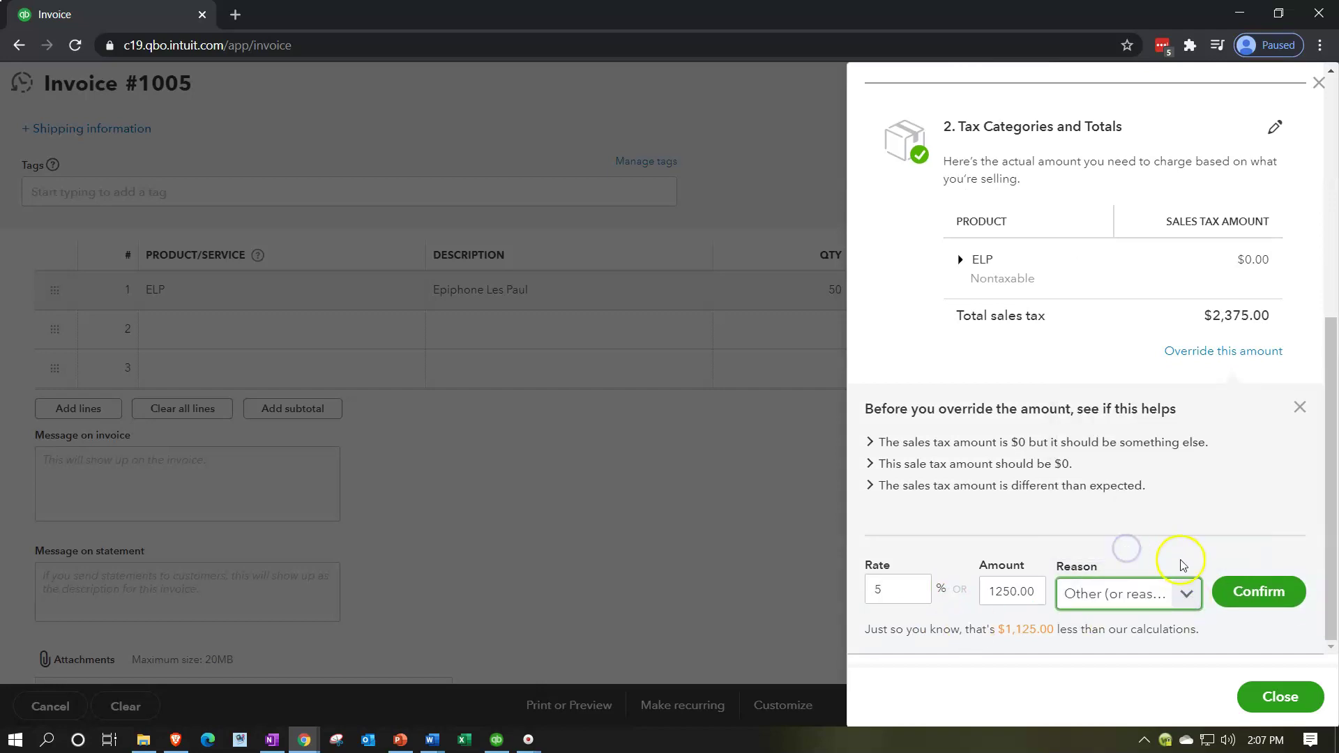
click(1249, 593)
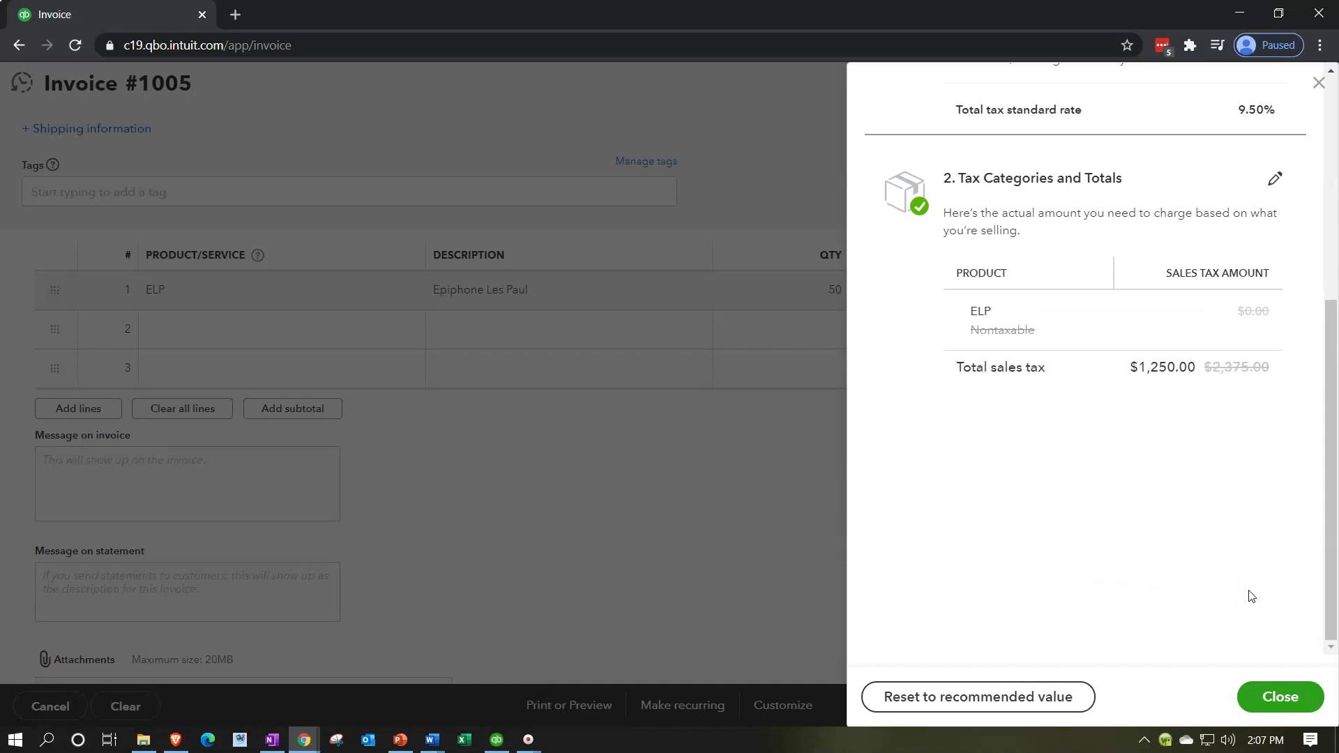
click(1272, 695)
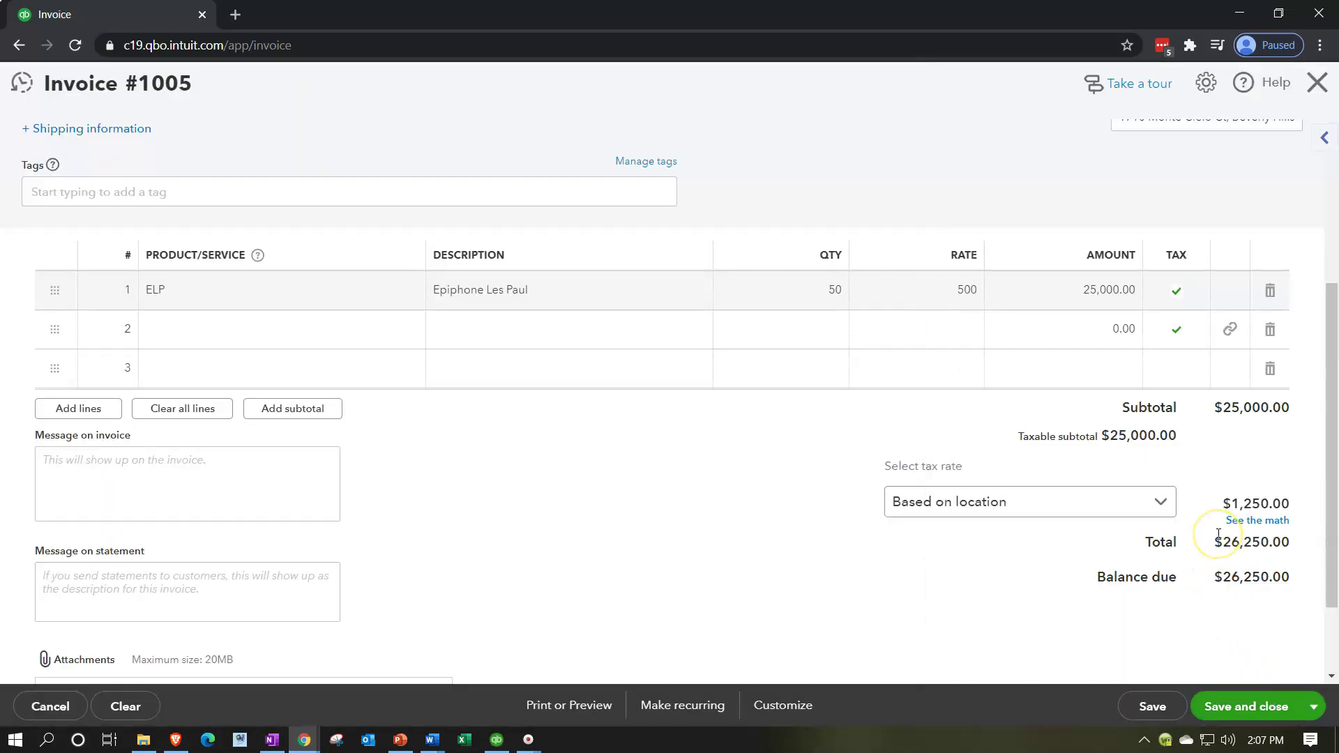
Step: Save and close the invoice
click(547, 592)
click(531, 303)
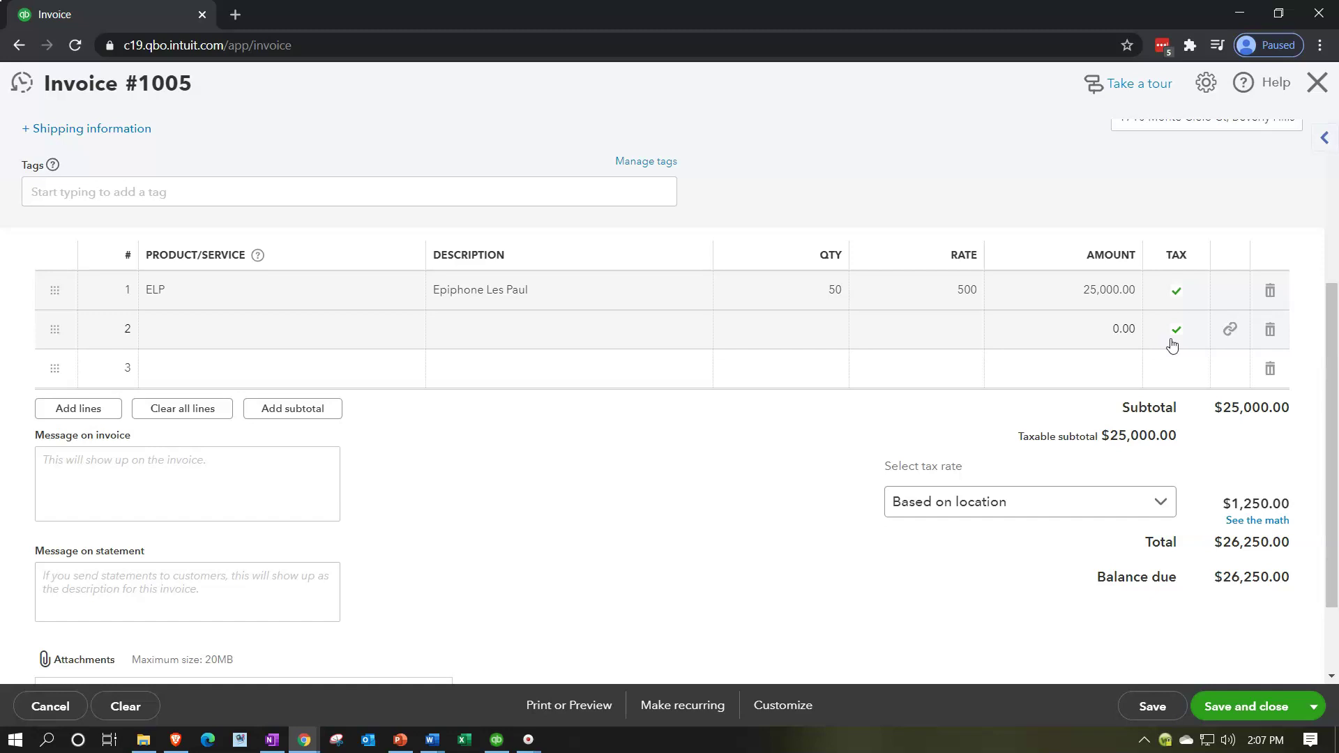
click(1003, 433)
click(741, 505)
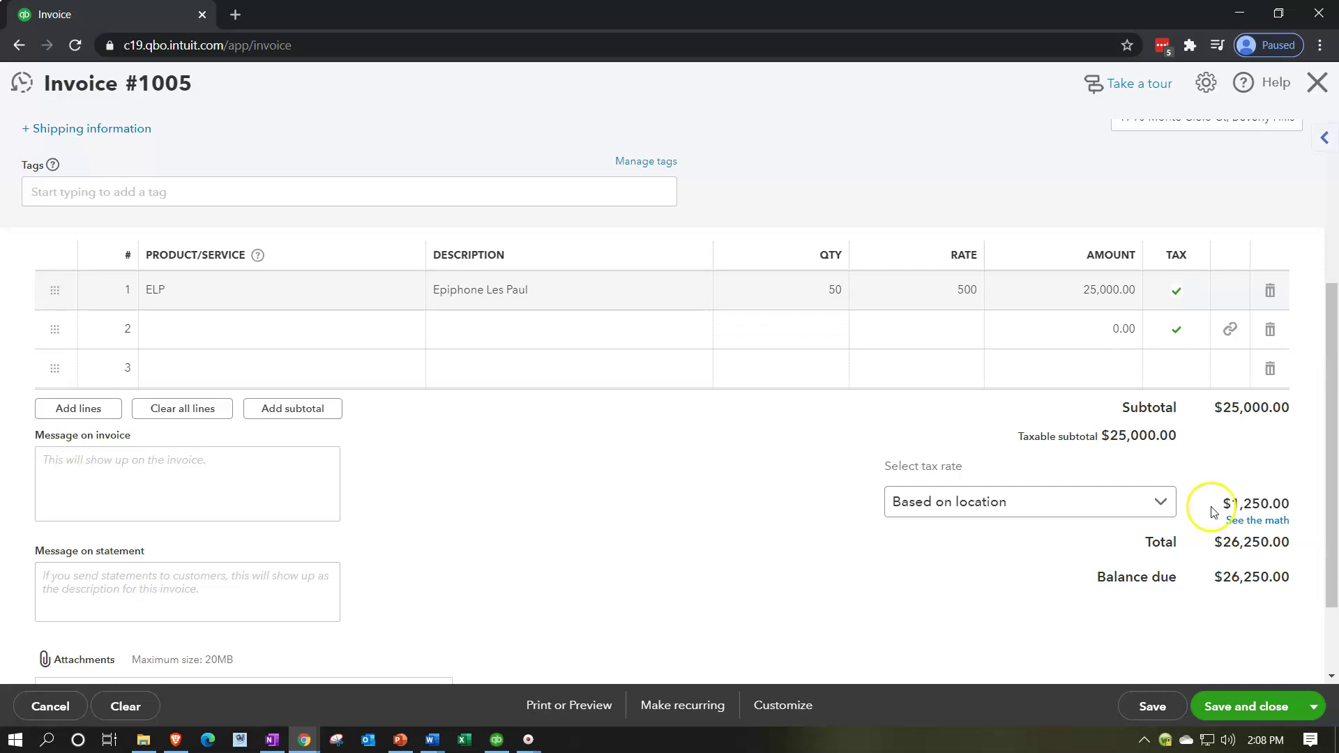
click(1222, 696)
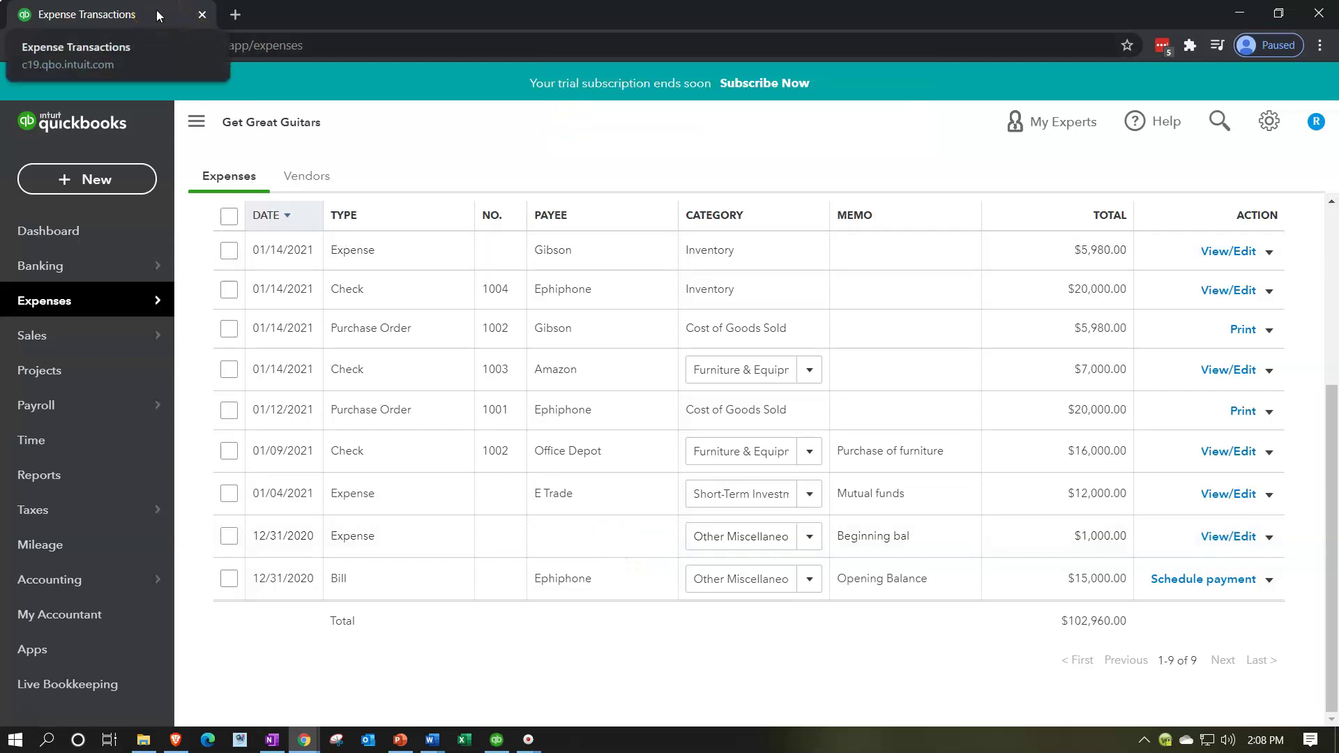
Step: Duplicate the Expense Transactions page in a second browser tab
right_click(157, 12)
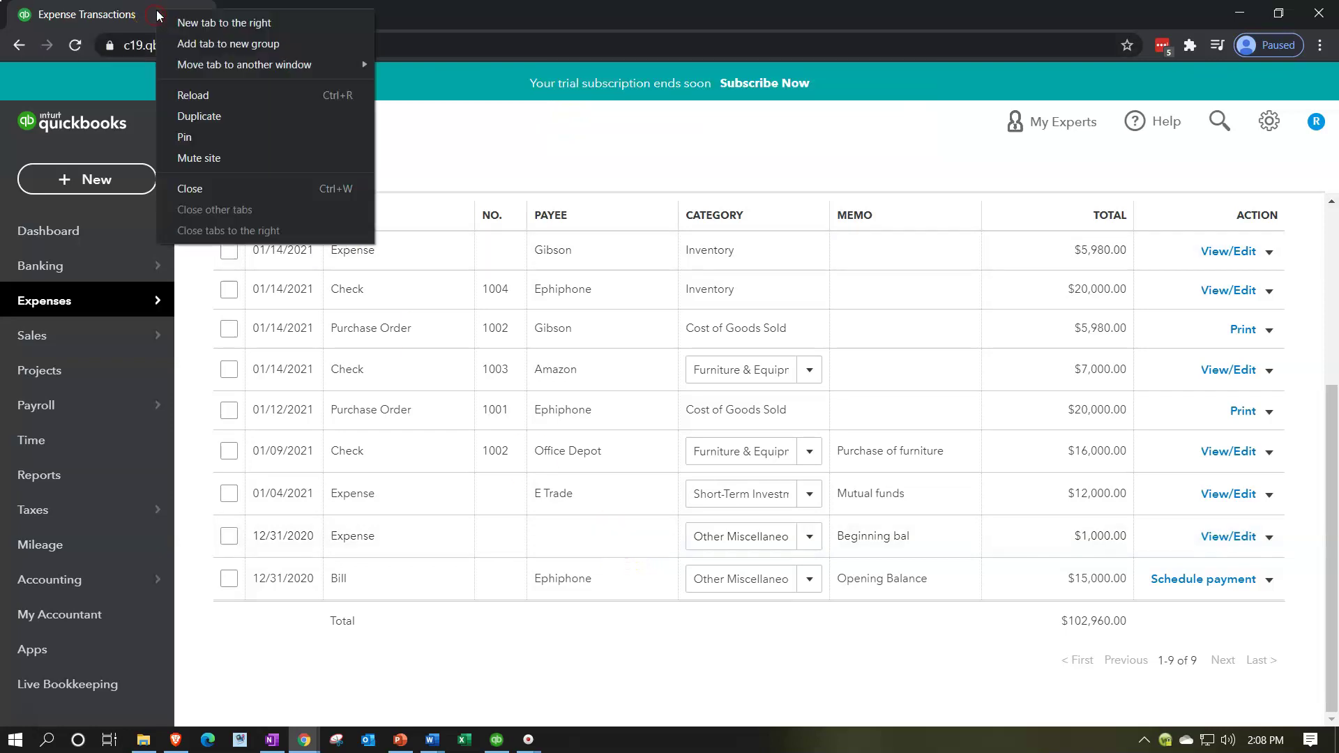
click(203, 116)
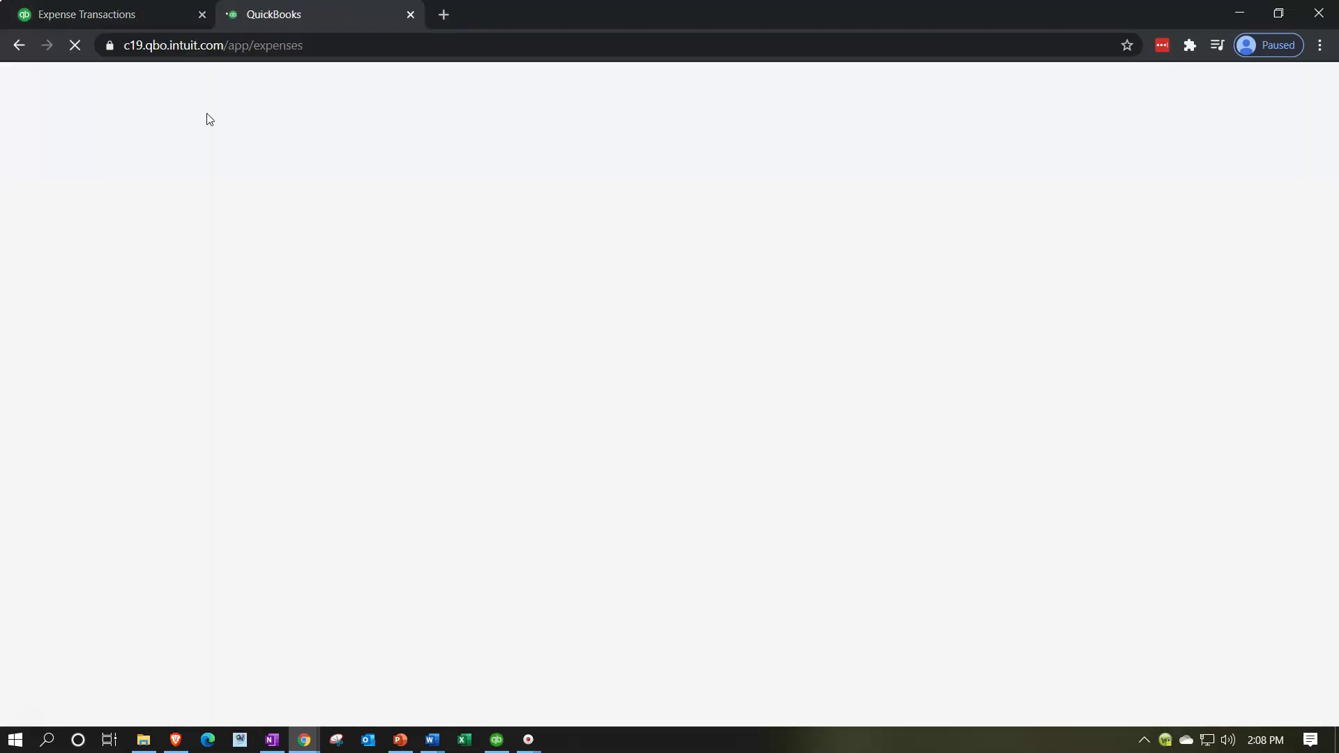
click(158, 311)
click(153, 389)
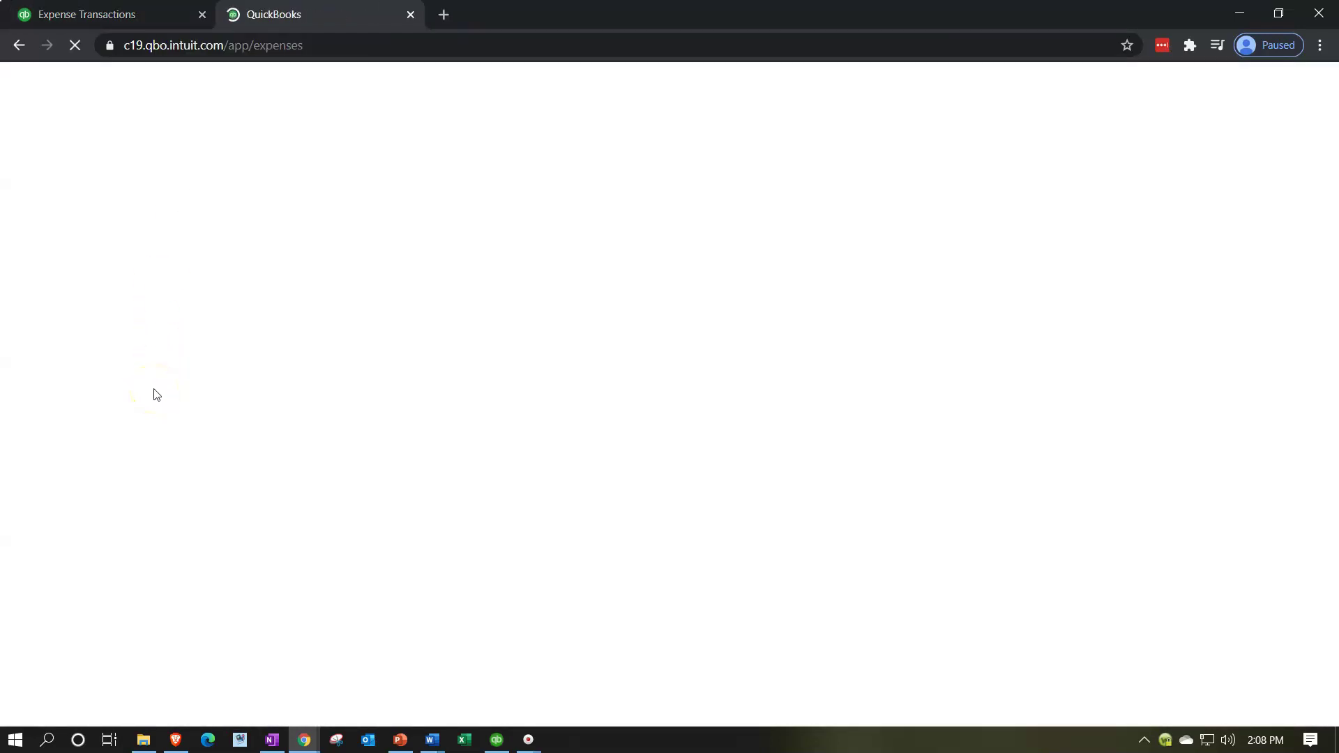
Step: Search the reports for "trial ba" and open the Trial Balance report
click(54, 476)
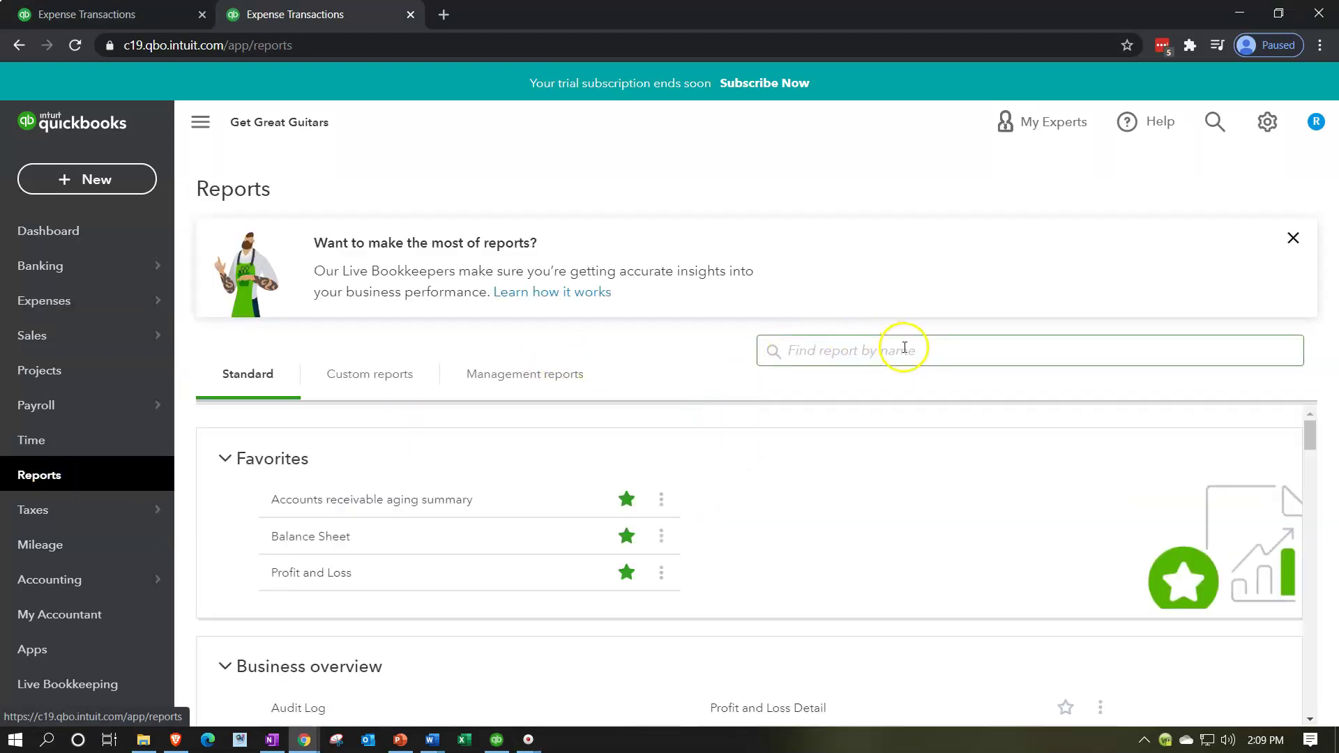
click(894, 349)
text(trial ba)
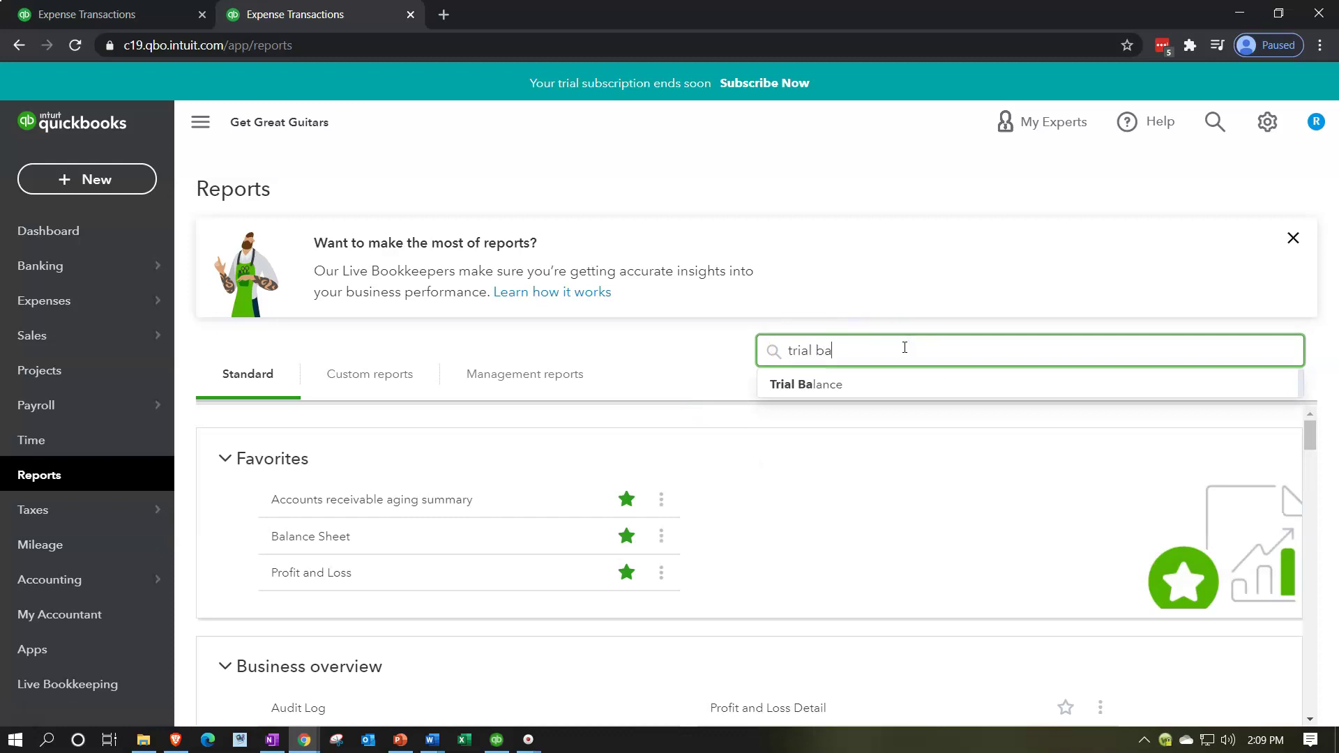
key(Down)
key(Return)
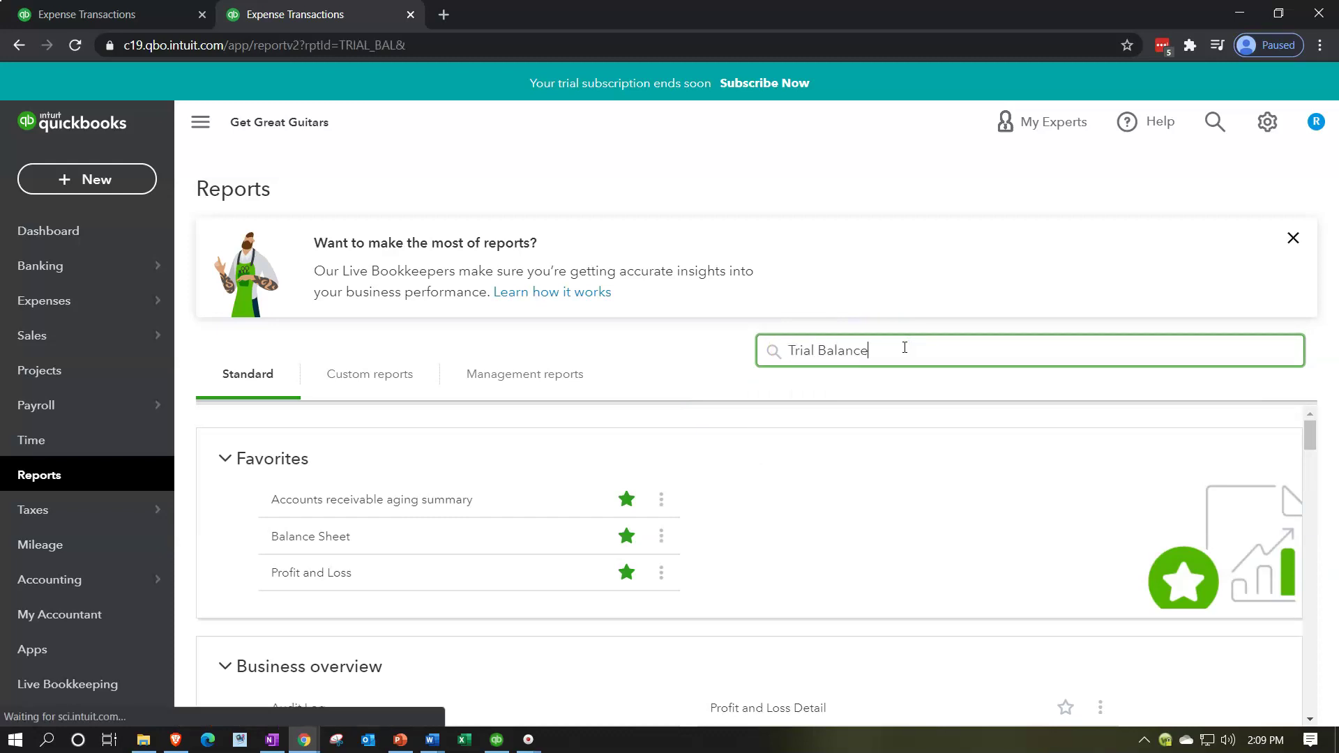
Step: Set the Trial Balance report's end date to 12/31/2021 and run the report
scroll(905, 352, down, 3)
scroll(712, 386, up, 3)
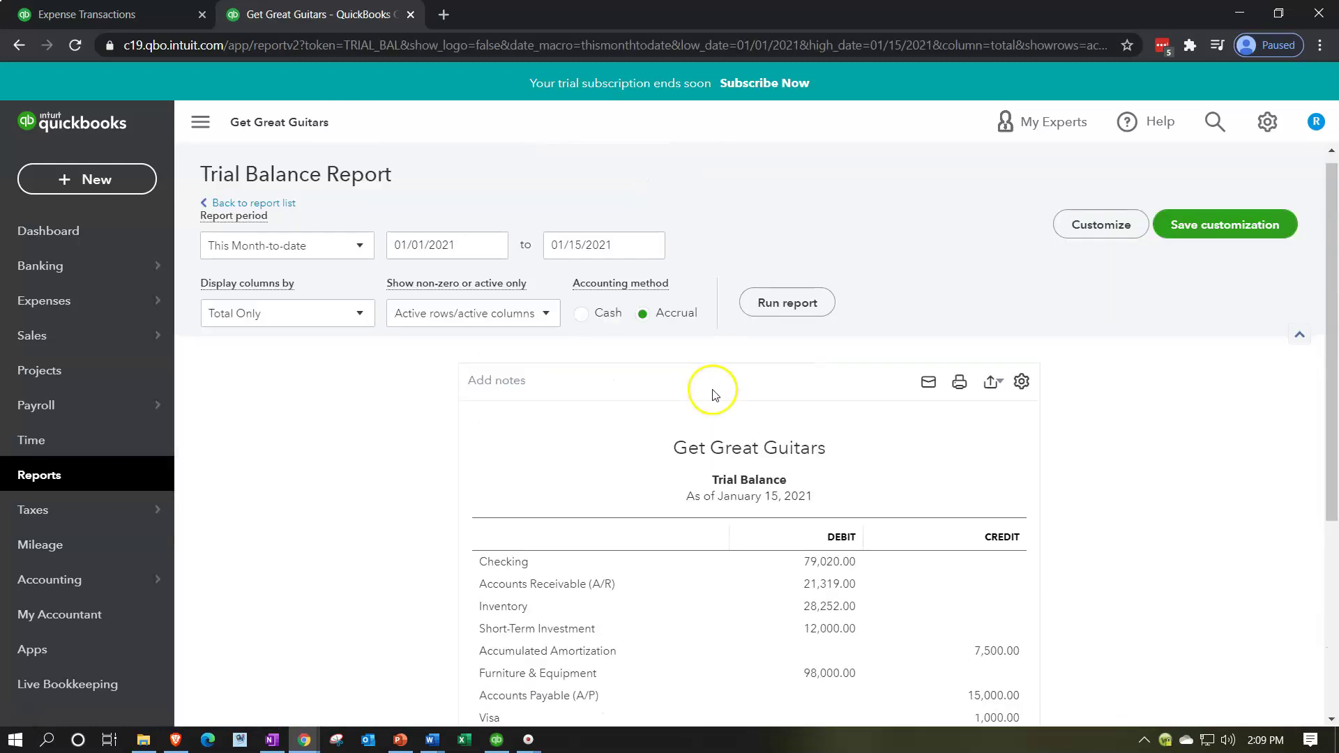
drag(618, 257, 335, 257)
text(12/31/2021)
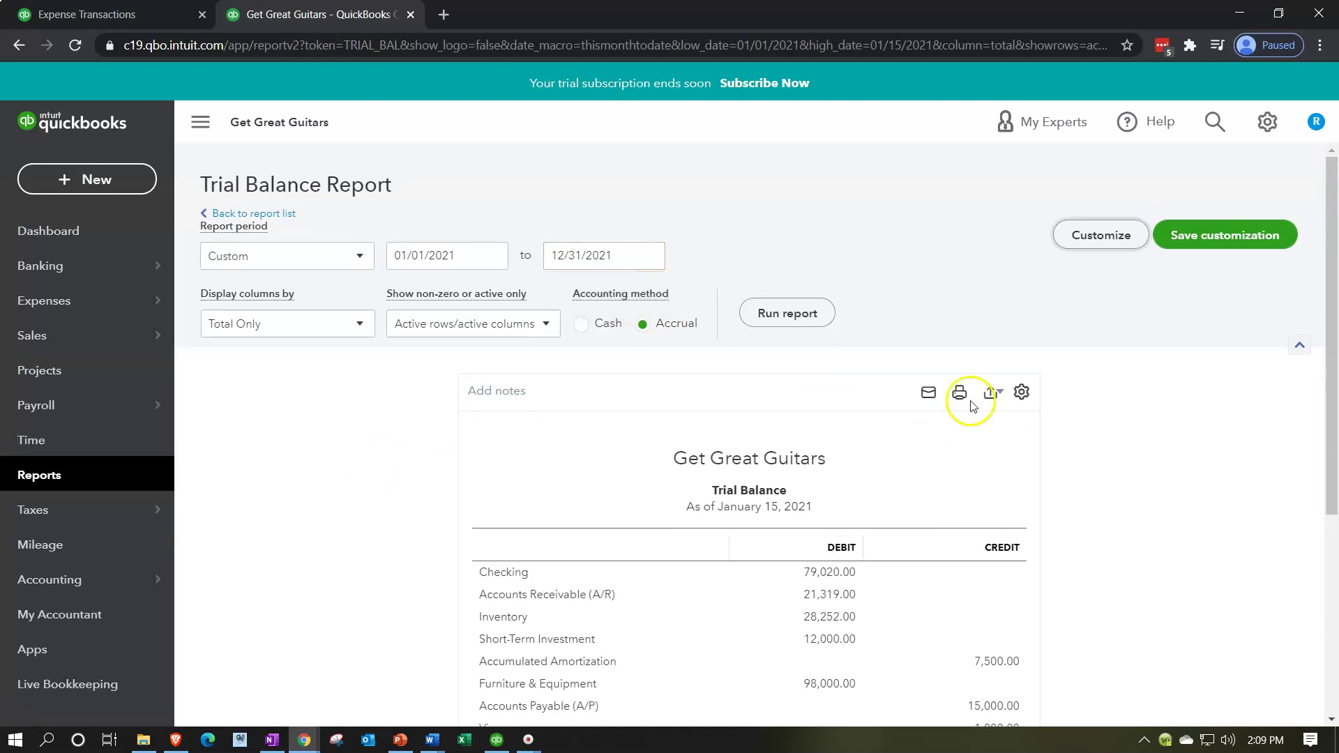
click(796, 312)
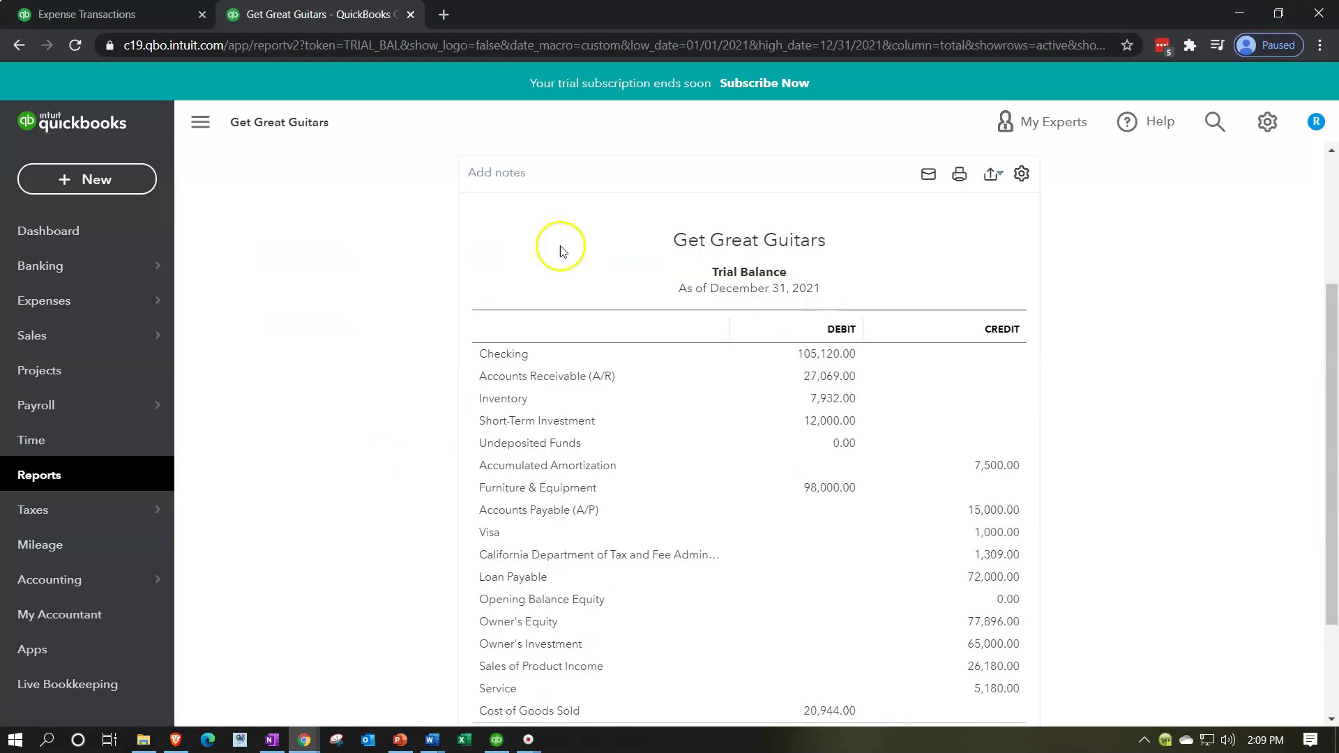
Step: Examine the Accounts Receivable transaction detail for the 01/18/2021 invoice and return to the Trial Balance
click(200, 123)
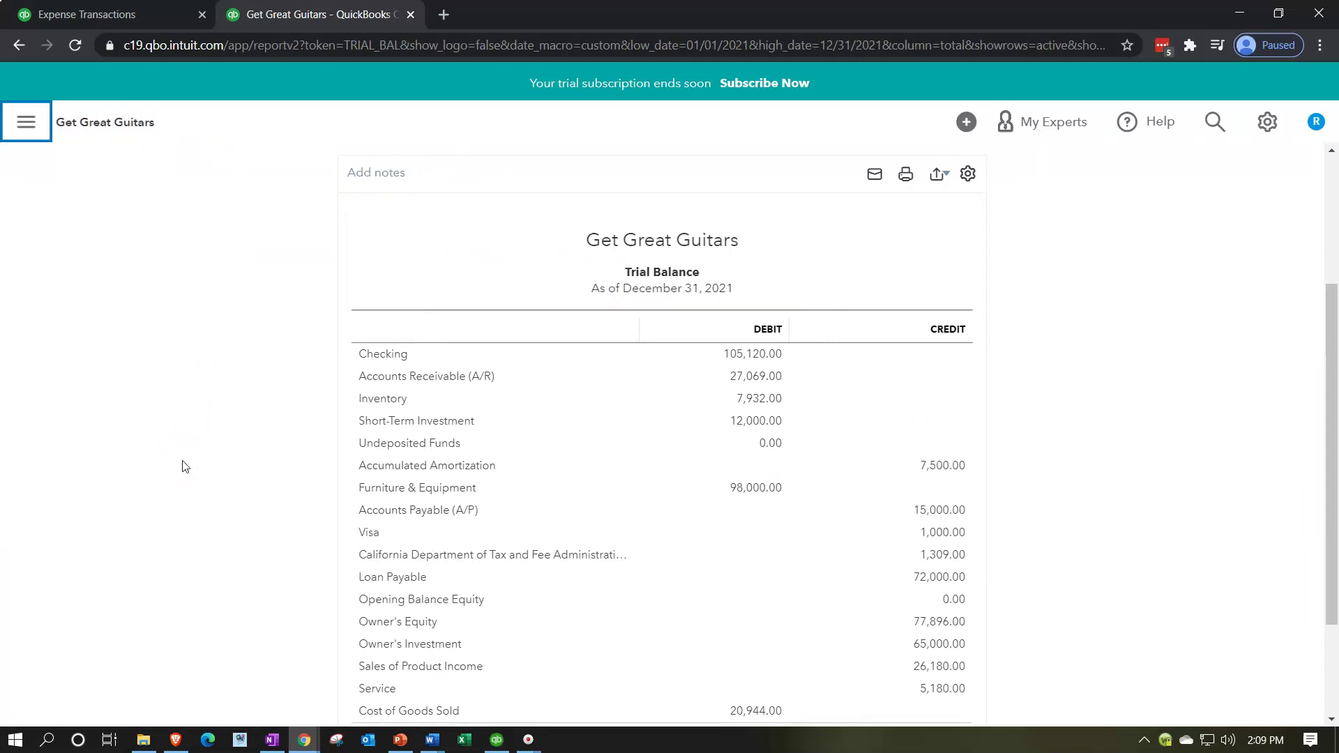
key(ctrl+plus)
key(ctrl+plus)
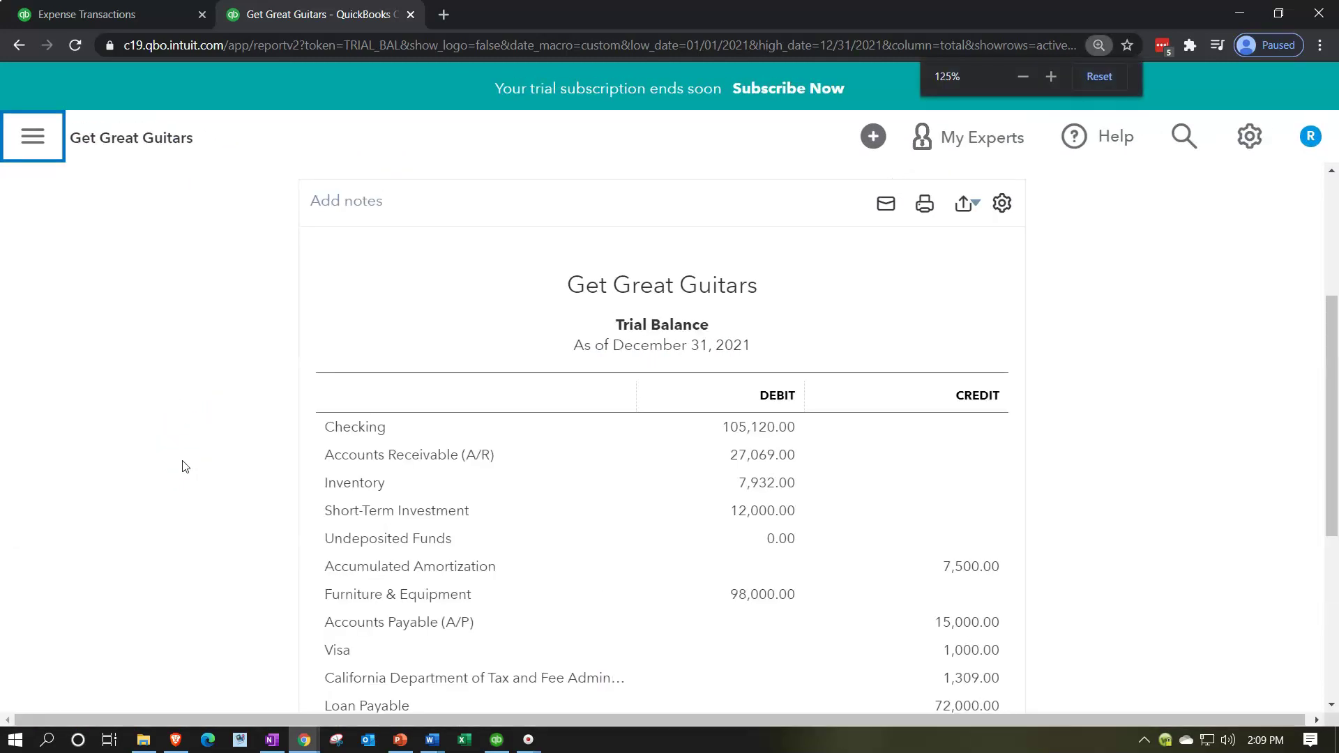
scroll(185, 466, down, 2)
click(750, 281)
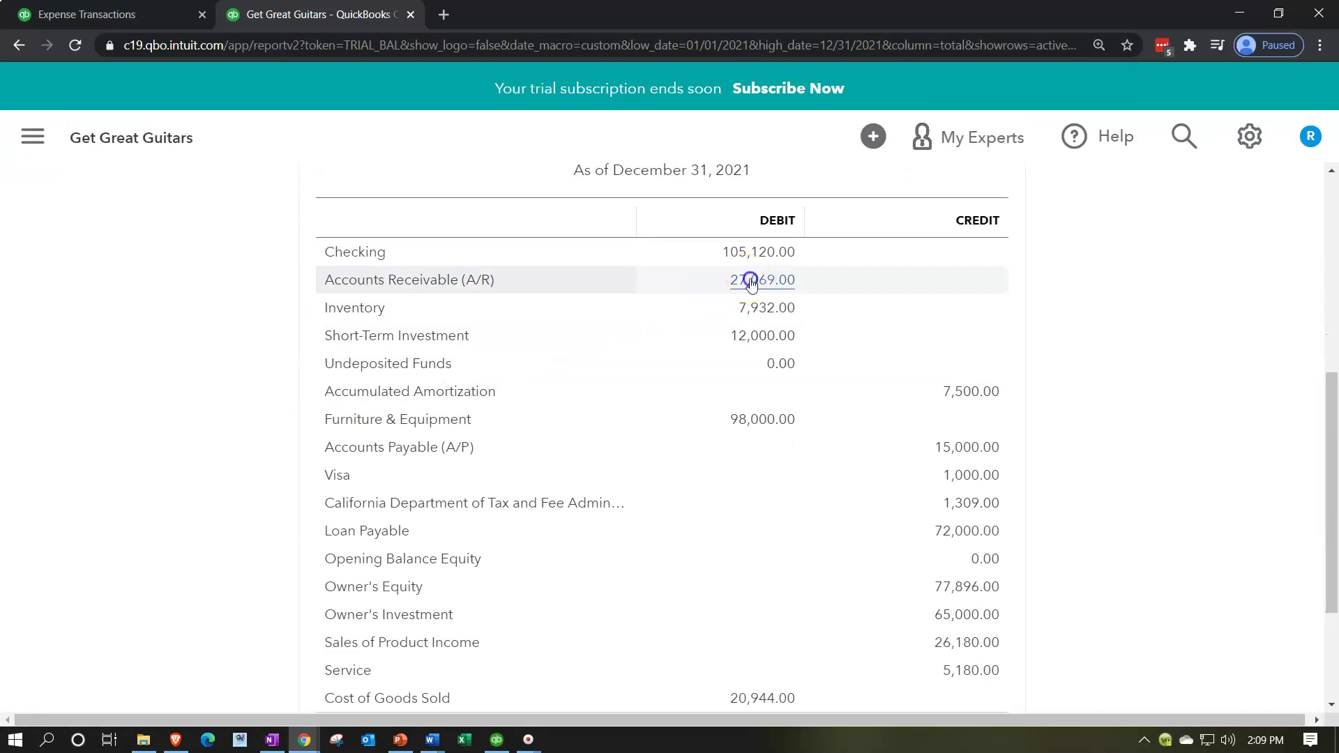
scroll(750, 286, down, 2)
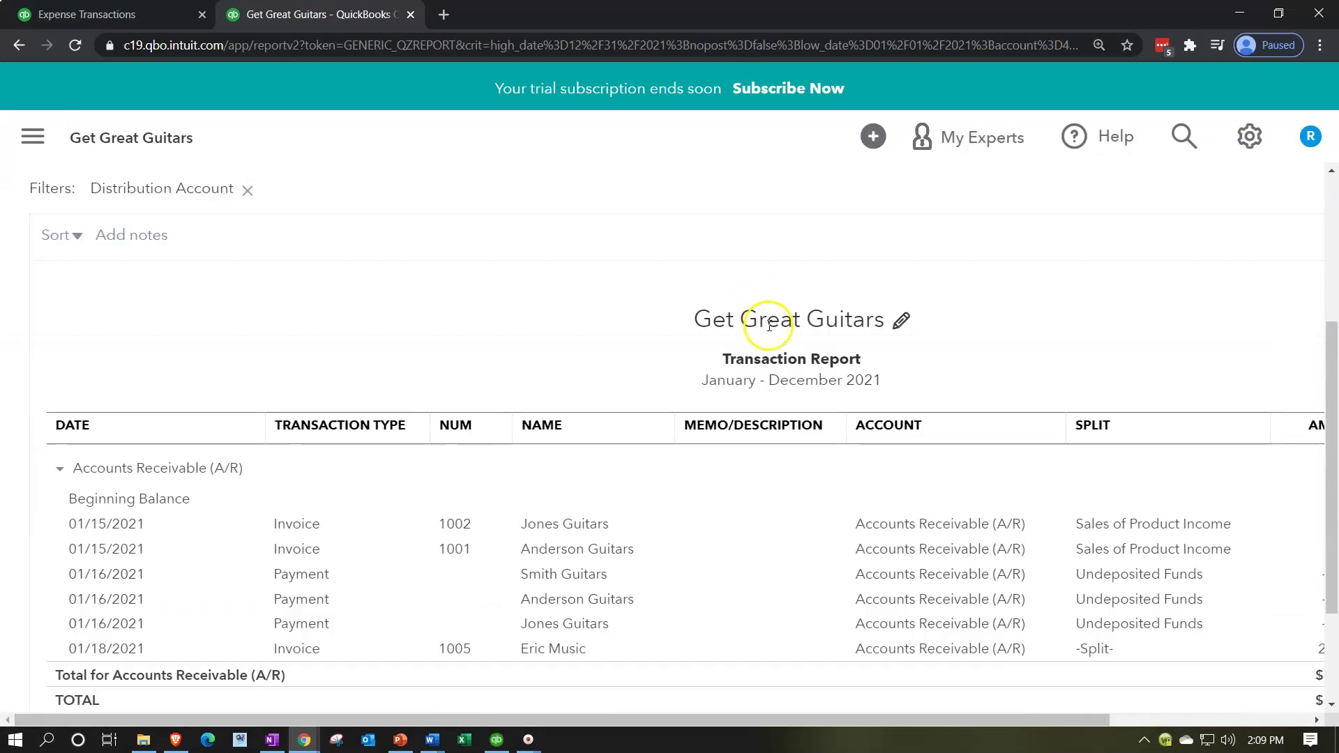
key(ctrl+minus)
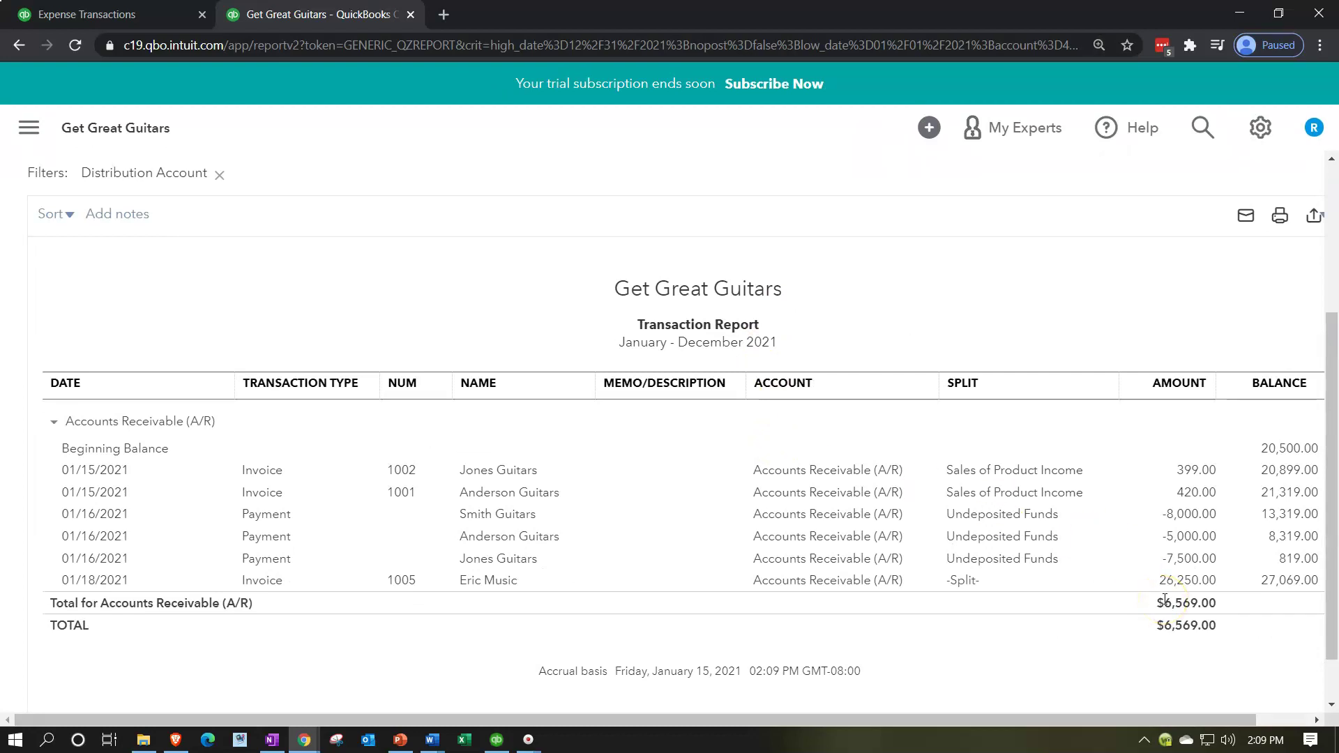
scroll(290, 387, up, 3)
click(125, 229)
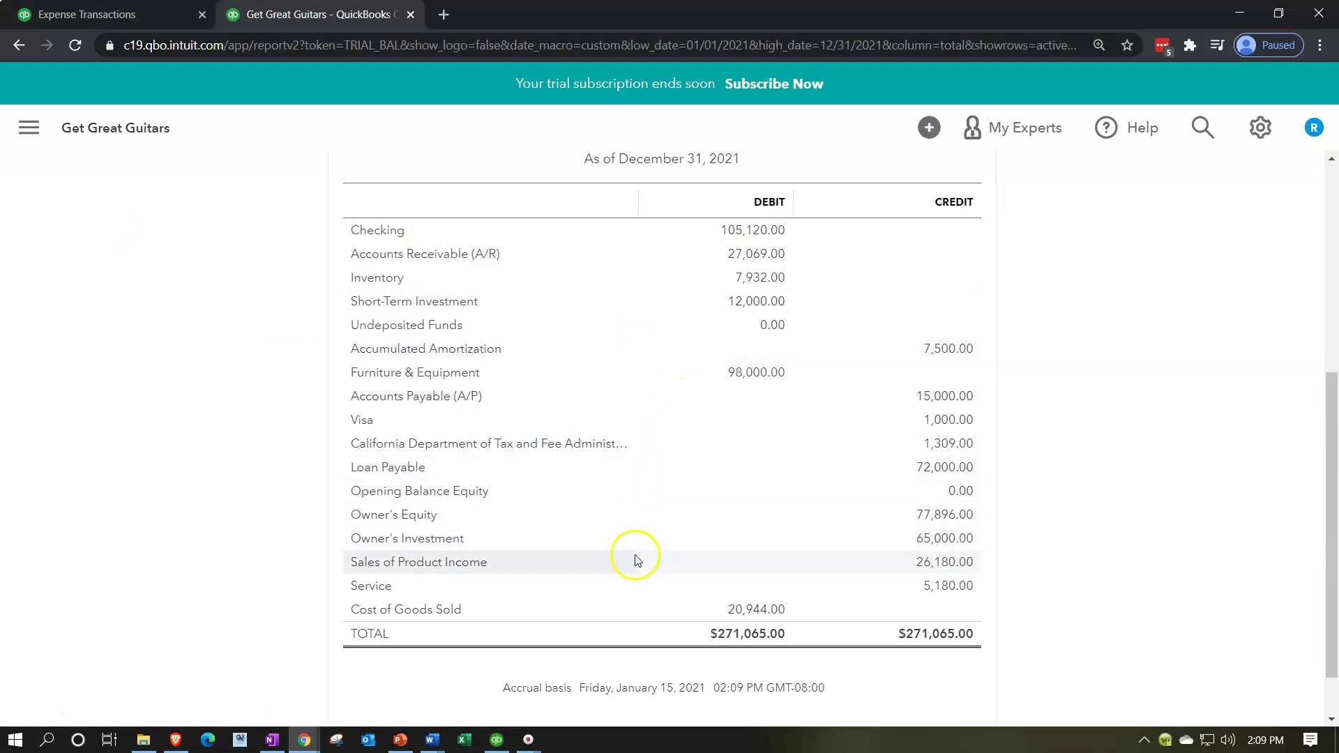
Step: Examine the Sales of Product Income transaction detail for the 01/18/2021 invoice and return to the Trial Balance
click(924, 569)
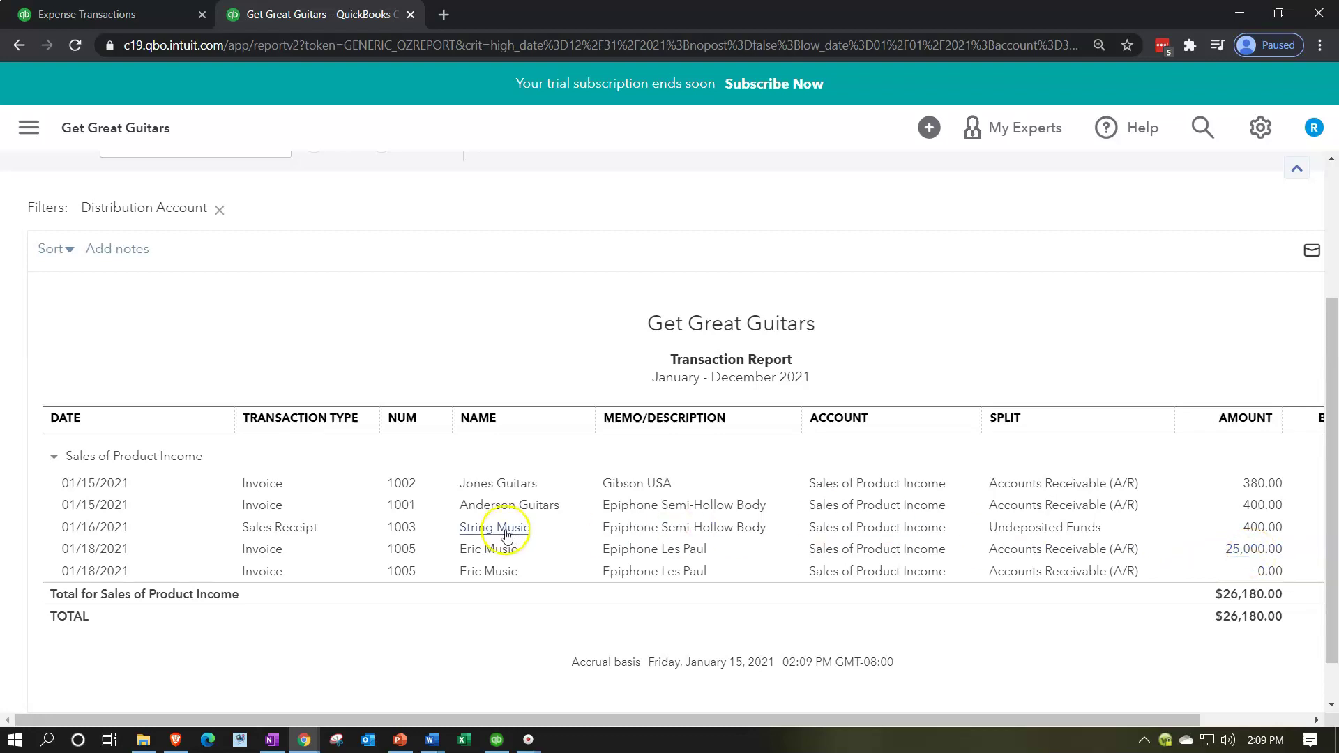
scroll(446, 512, up, 3)
click(124, 227)
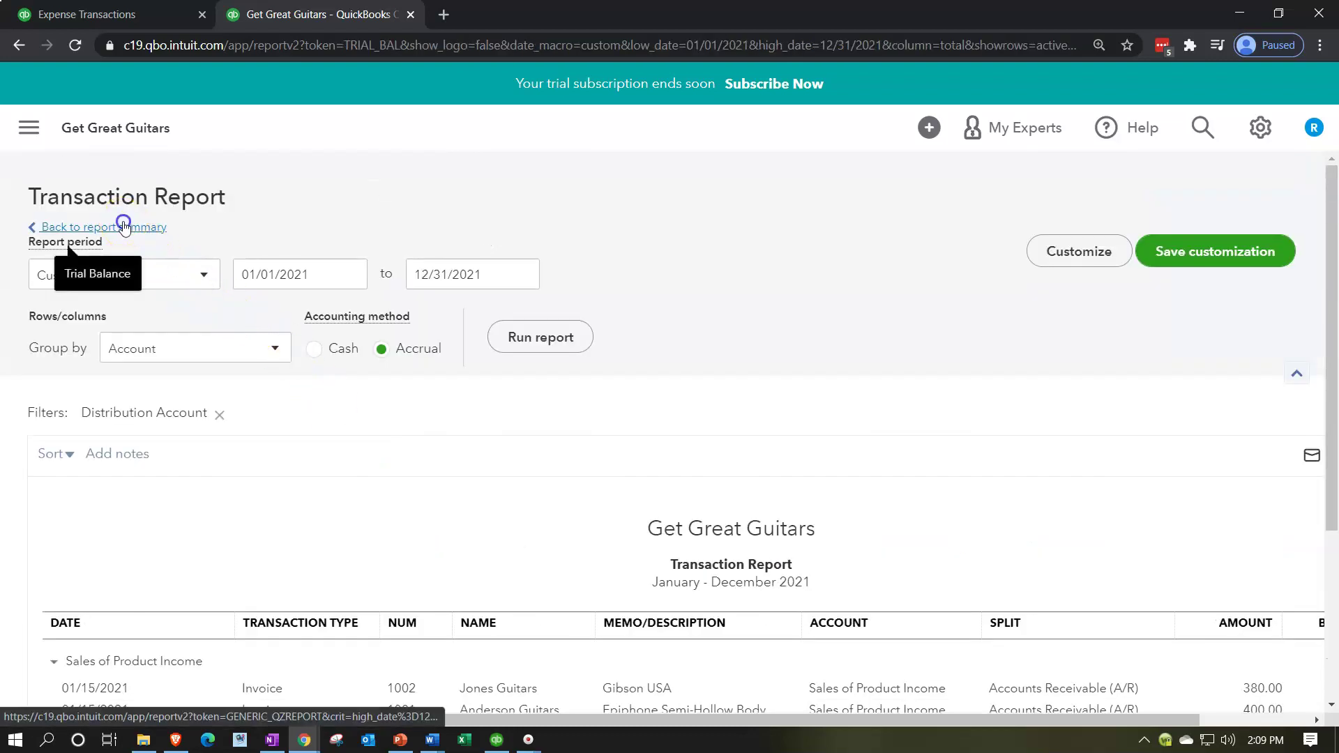
Step: Examine the California Department of Tax and Fee Administration Payable transactions for the 01/18/2021 invoice and return to the Trial Balance
scroll(224, 362, down, 5)
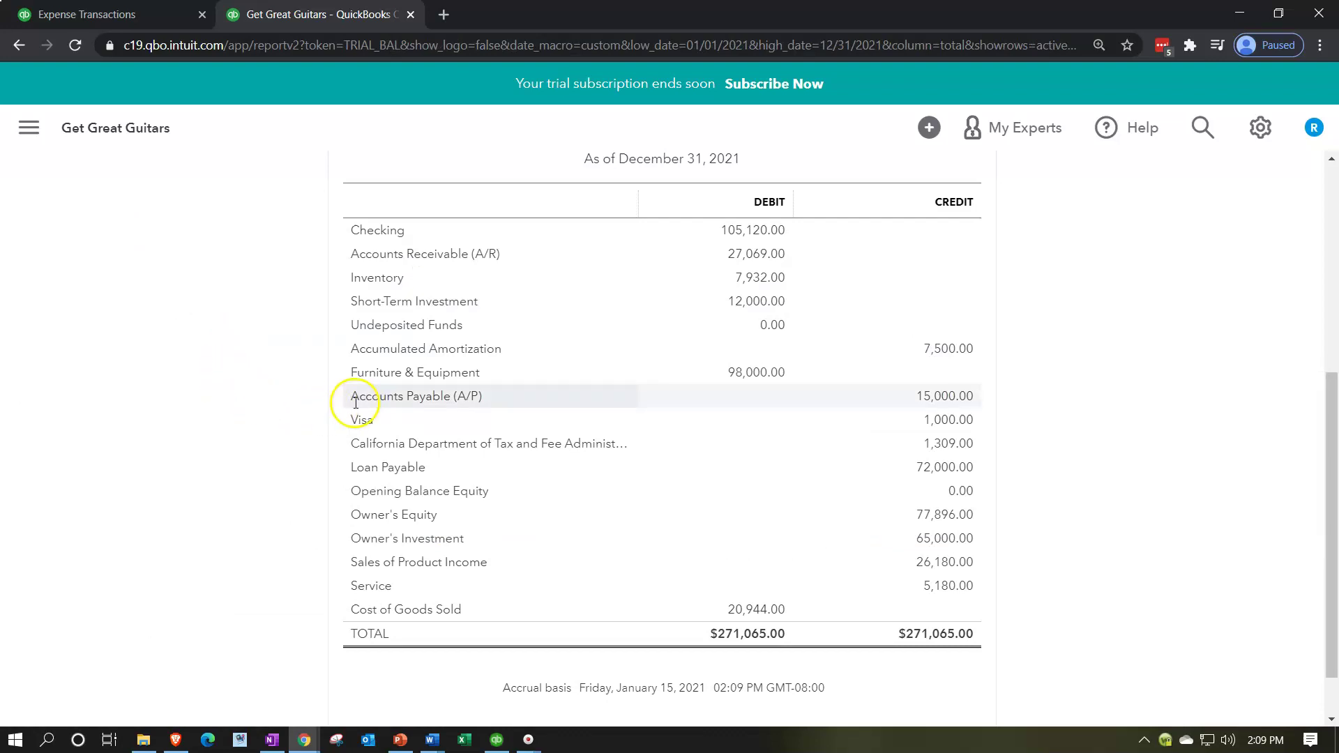
click(946, 443)
scroll(943, 445, down, 3)
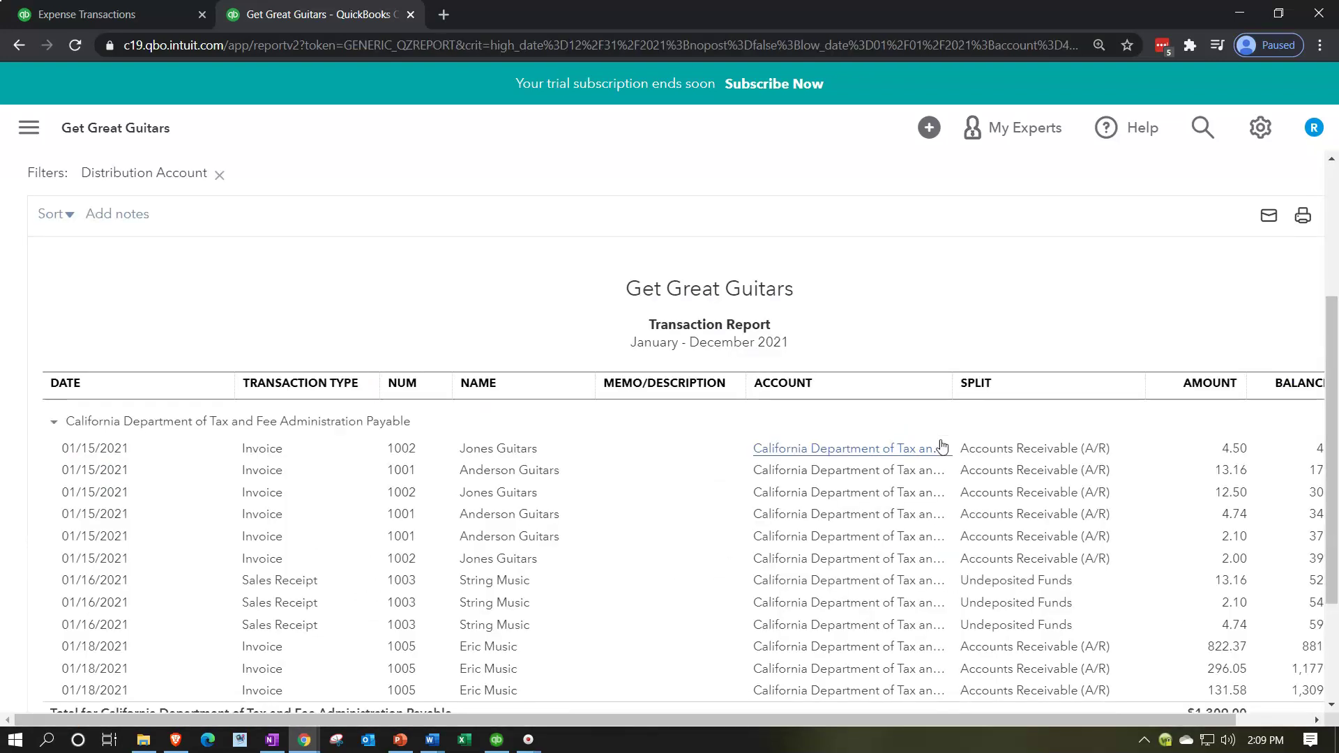
click(1218, 655)
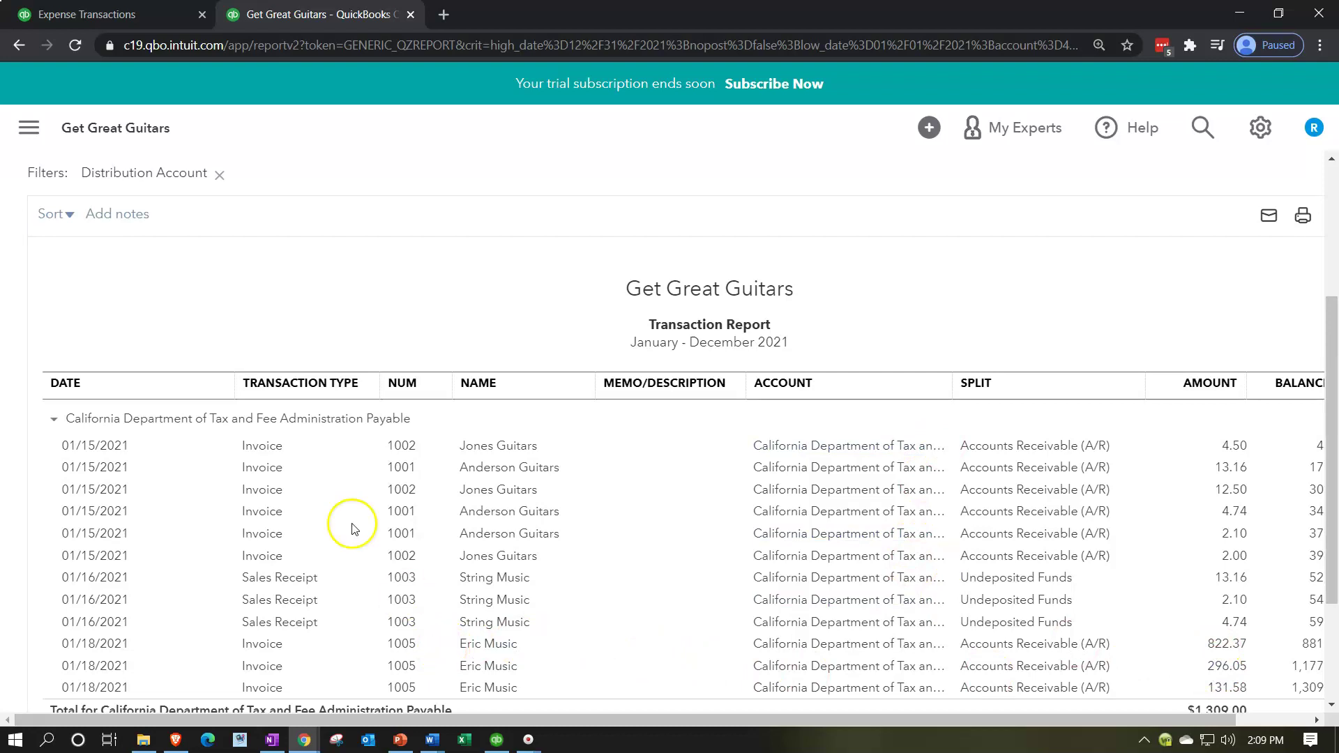
scroll(132, 240, up, 3)
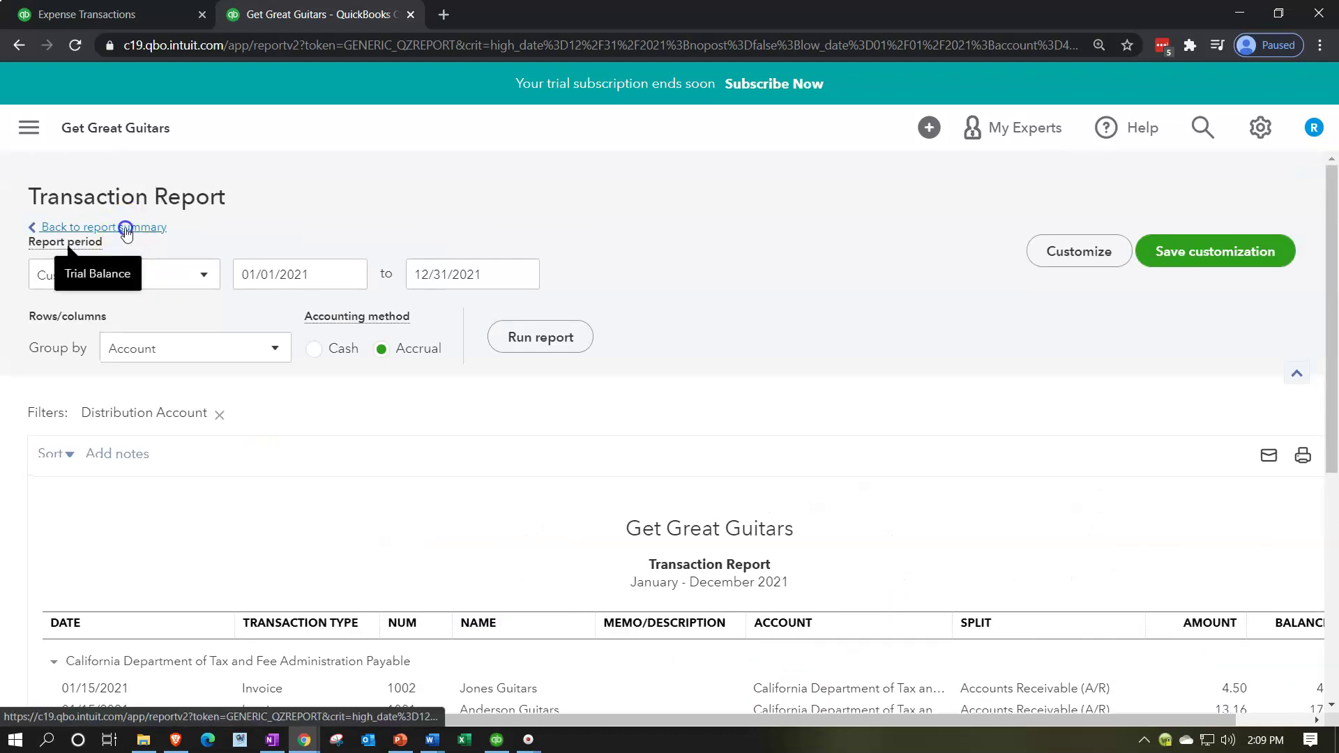
click(122, 228)
Step: Examine the Inventory account's transaction detail and open the 01/18/2021 Eric Music invoice from it
scroll(123, 230, down, 5)
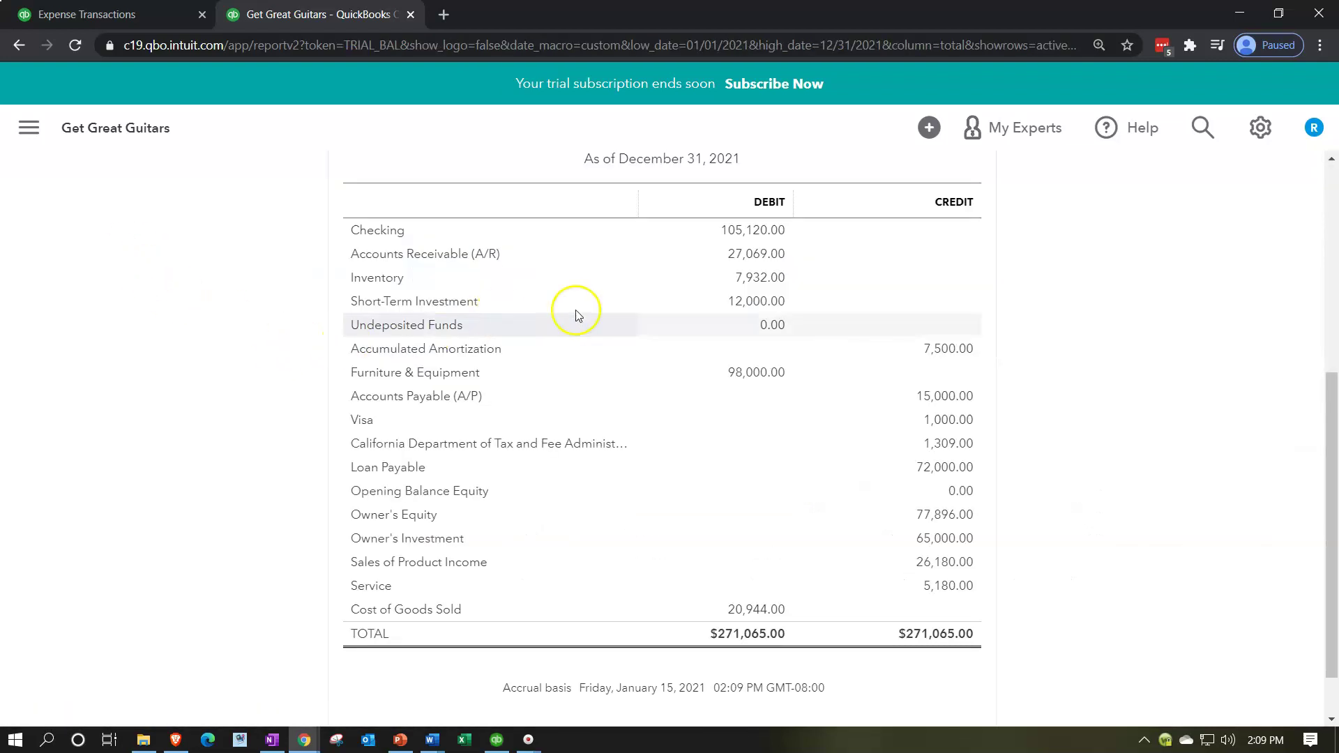
click(758, 279)
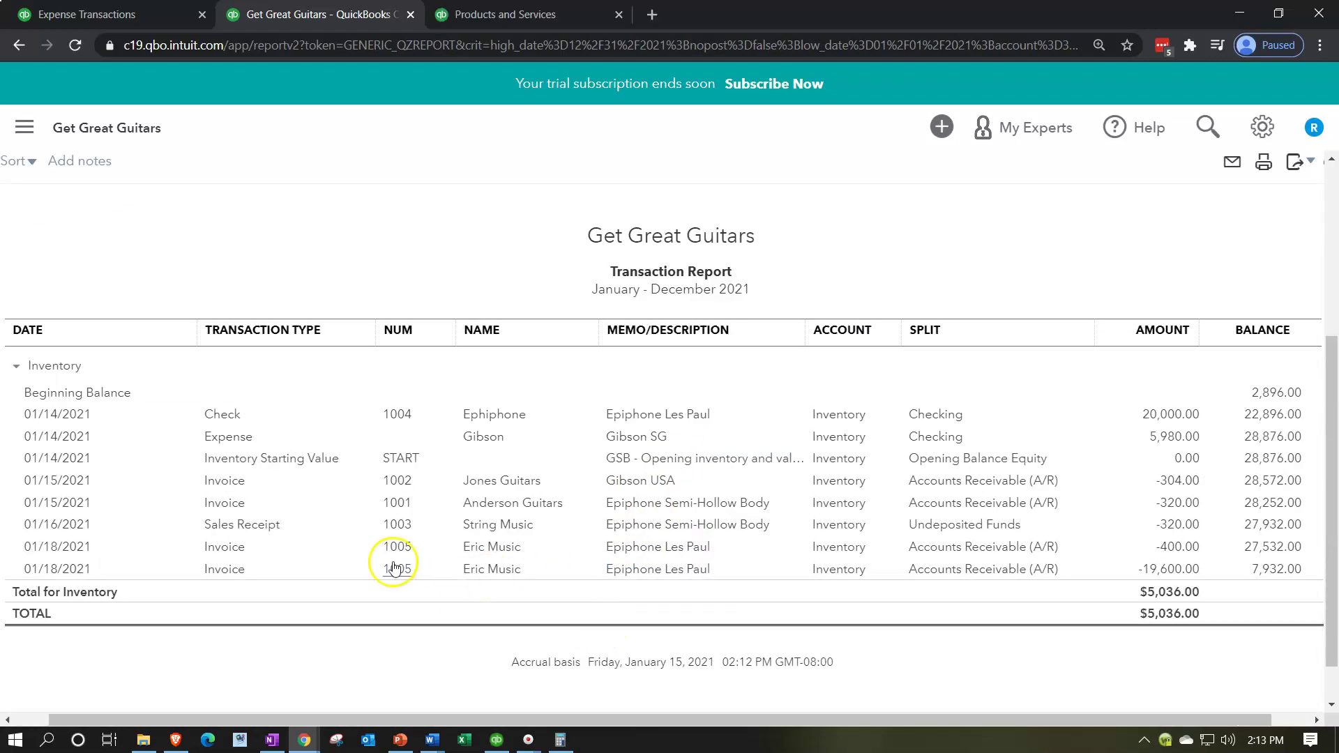
click(1195, 548)
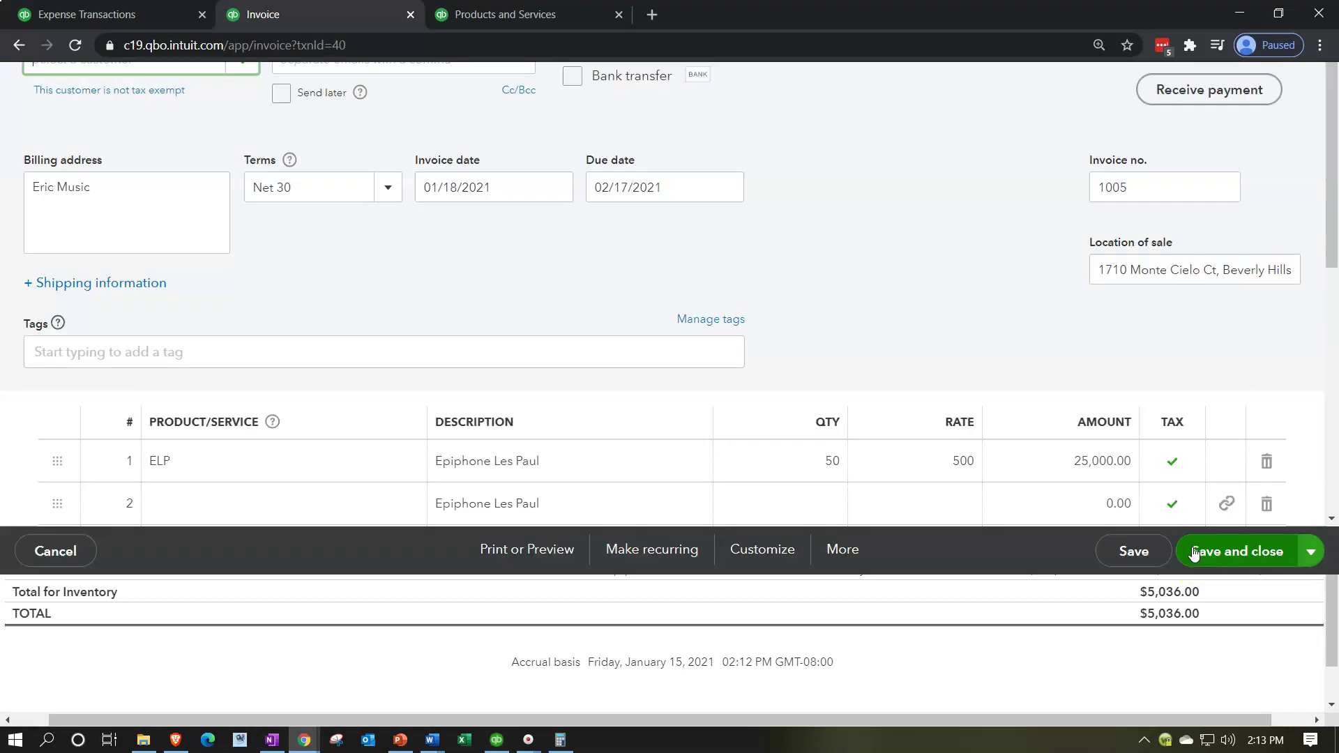
Step: Review the Eric Music invoice's line items, multiply 400 by 50 in Calculator, and return to the Trial Balance
scroll(909, 445, down, 3)
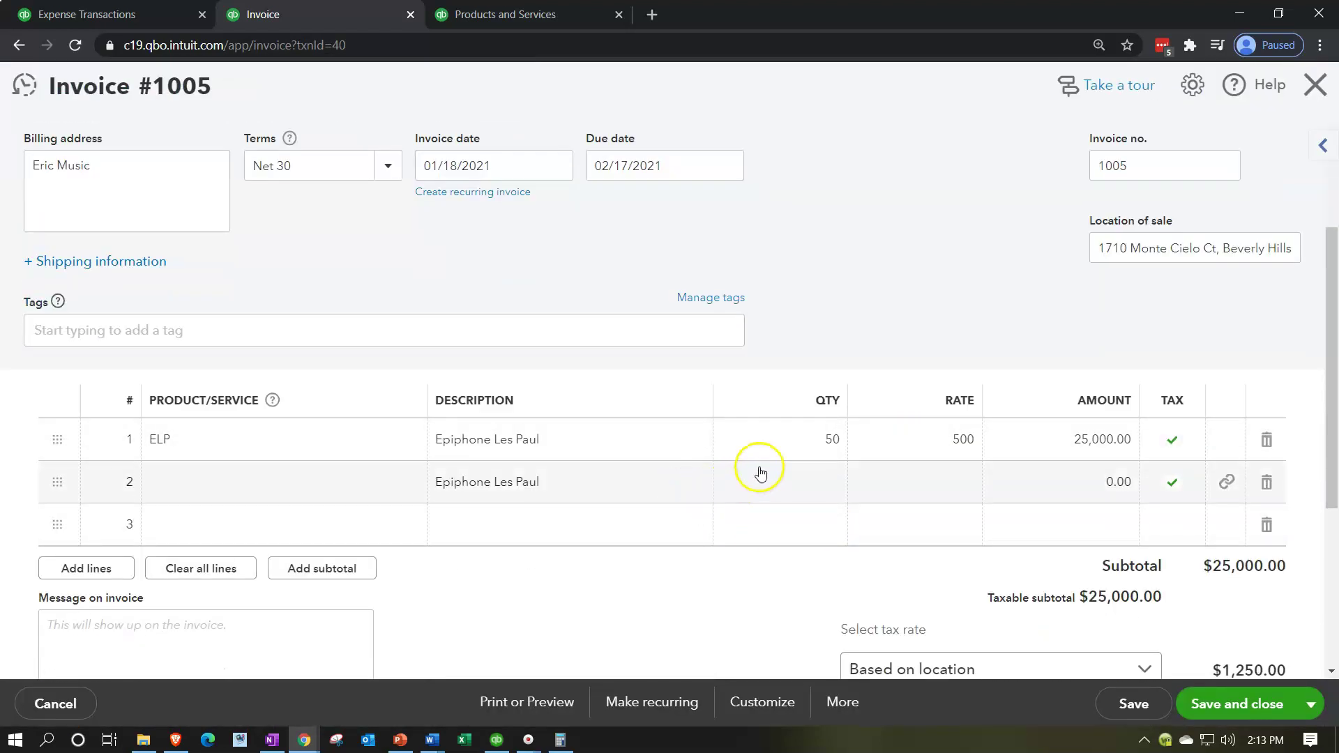
key(alt+Tab)
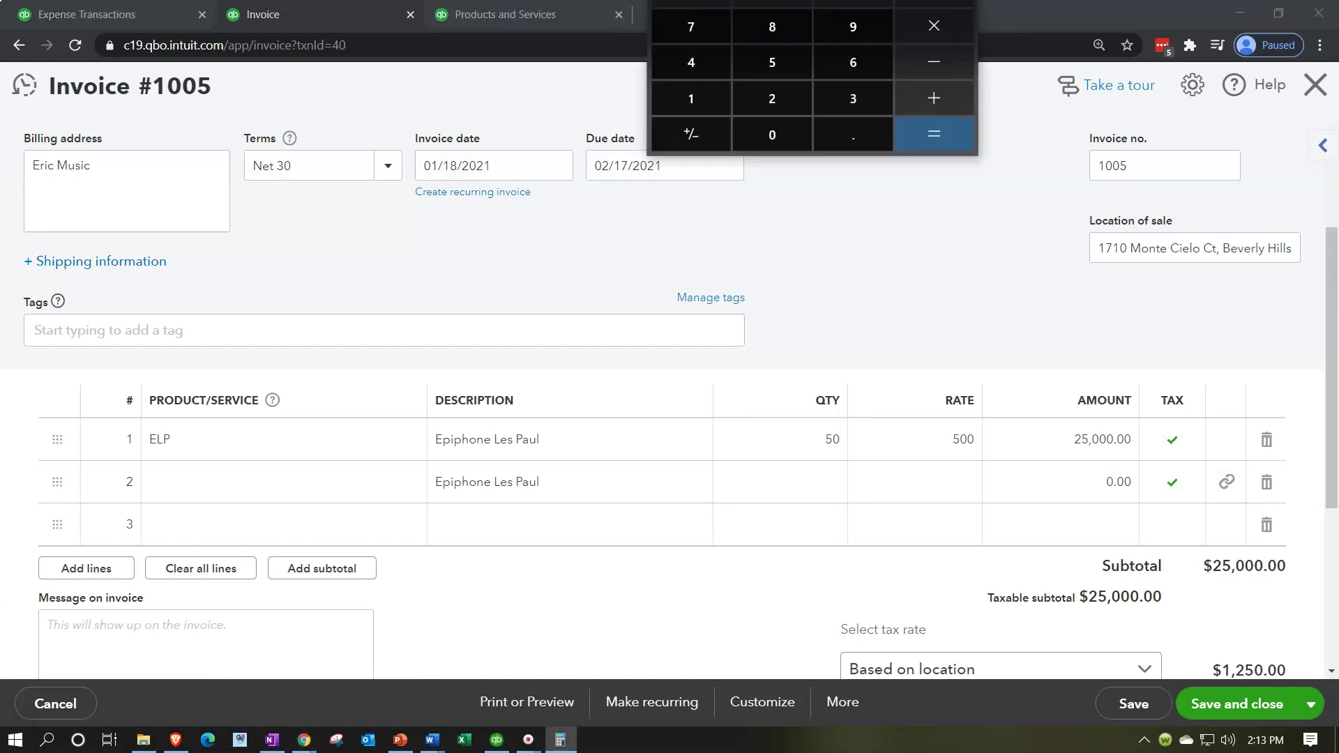
click(774, 157)
text(400*5)
key(Return)
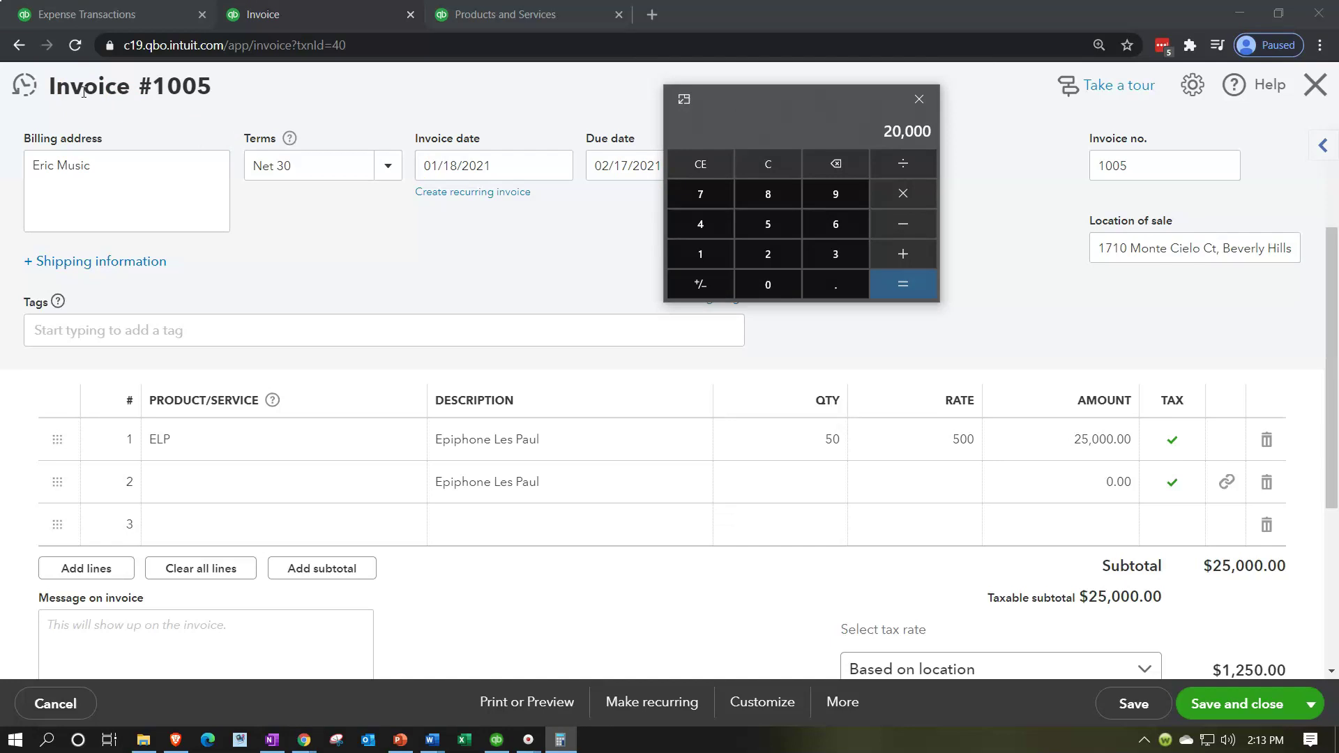
drag(786, 93, 818, 0)
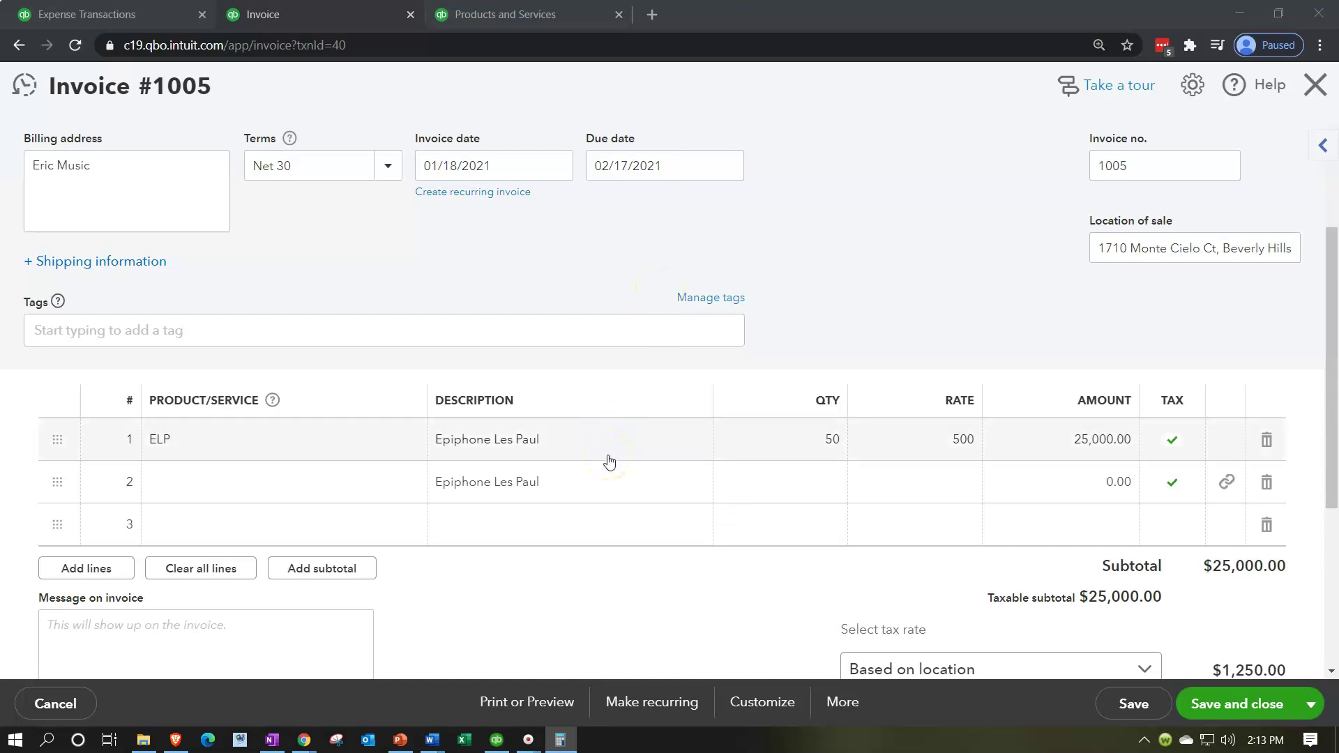
click(1312, 86)
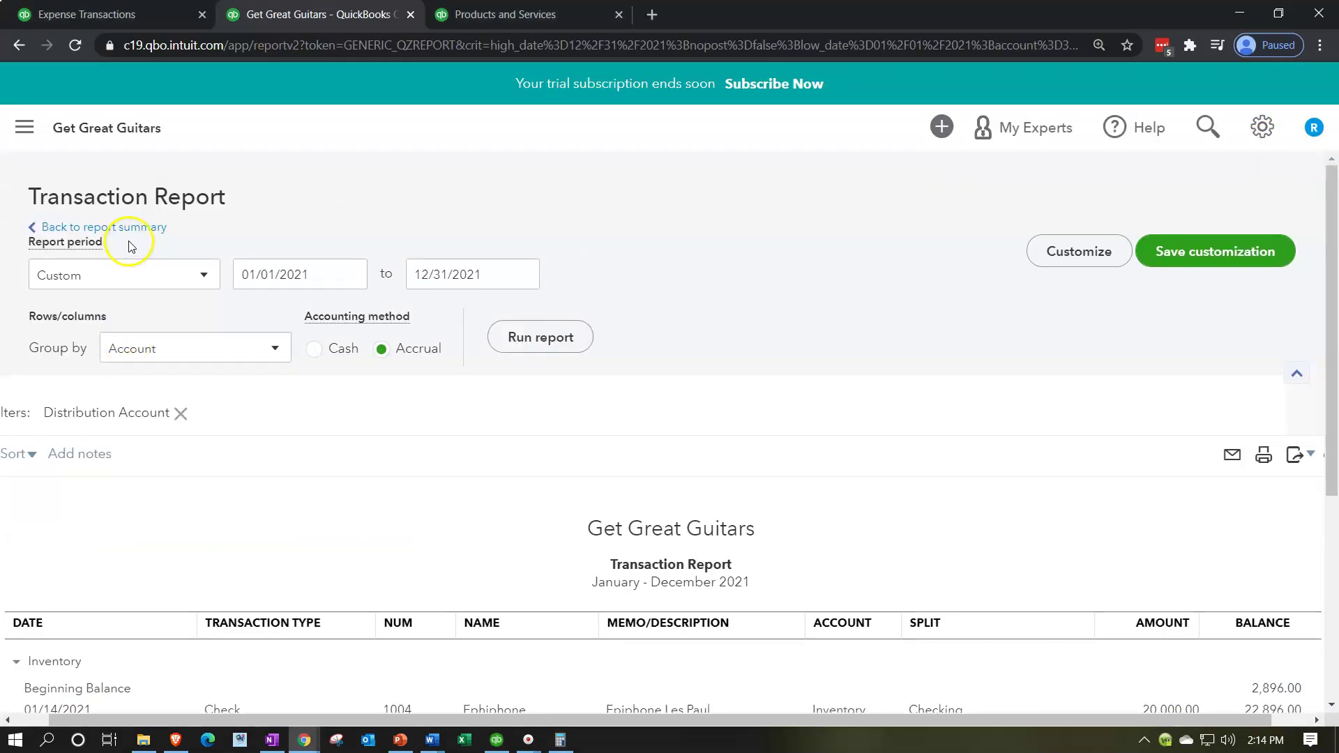
click(133, 226)
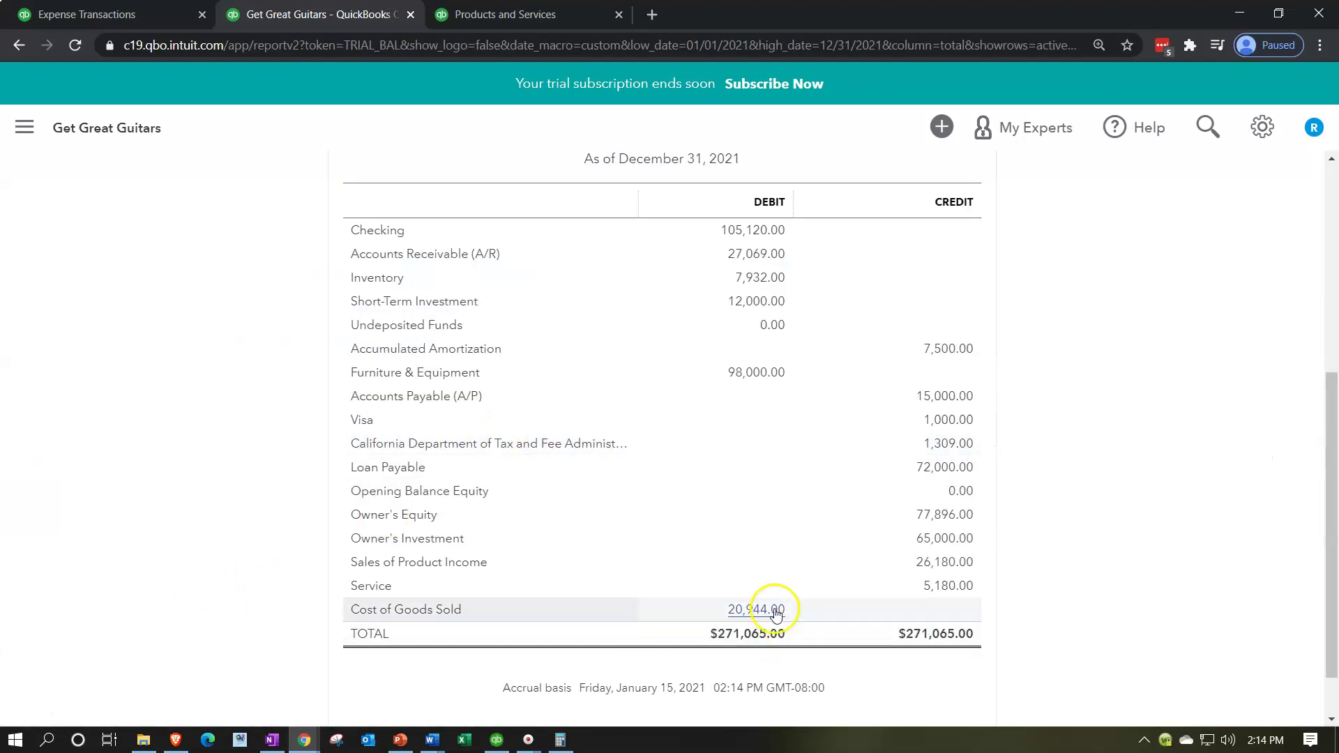
Step: Examine the Cost of Goods Sold transaction detail for the 01/18/2021 invoice and return to the Trial Balance
click(774, 611)
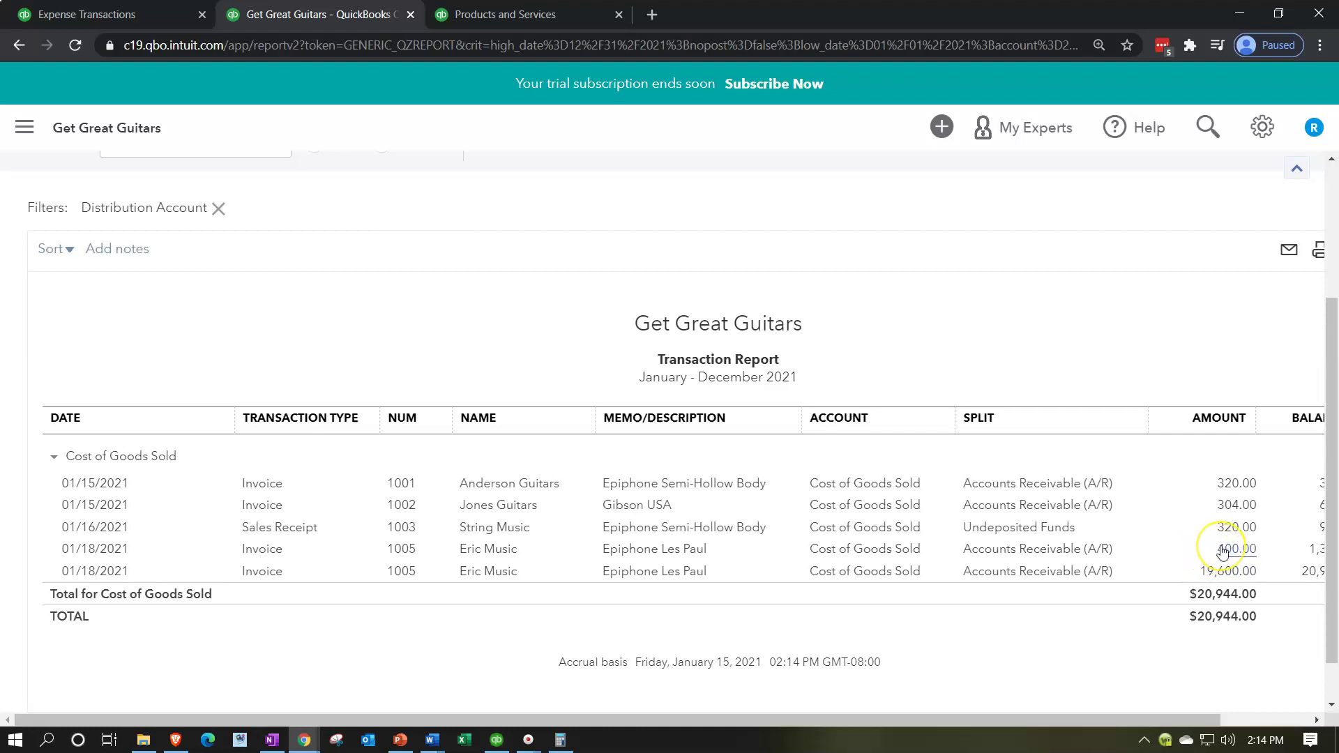
scroll(192, 558, up, 3)
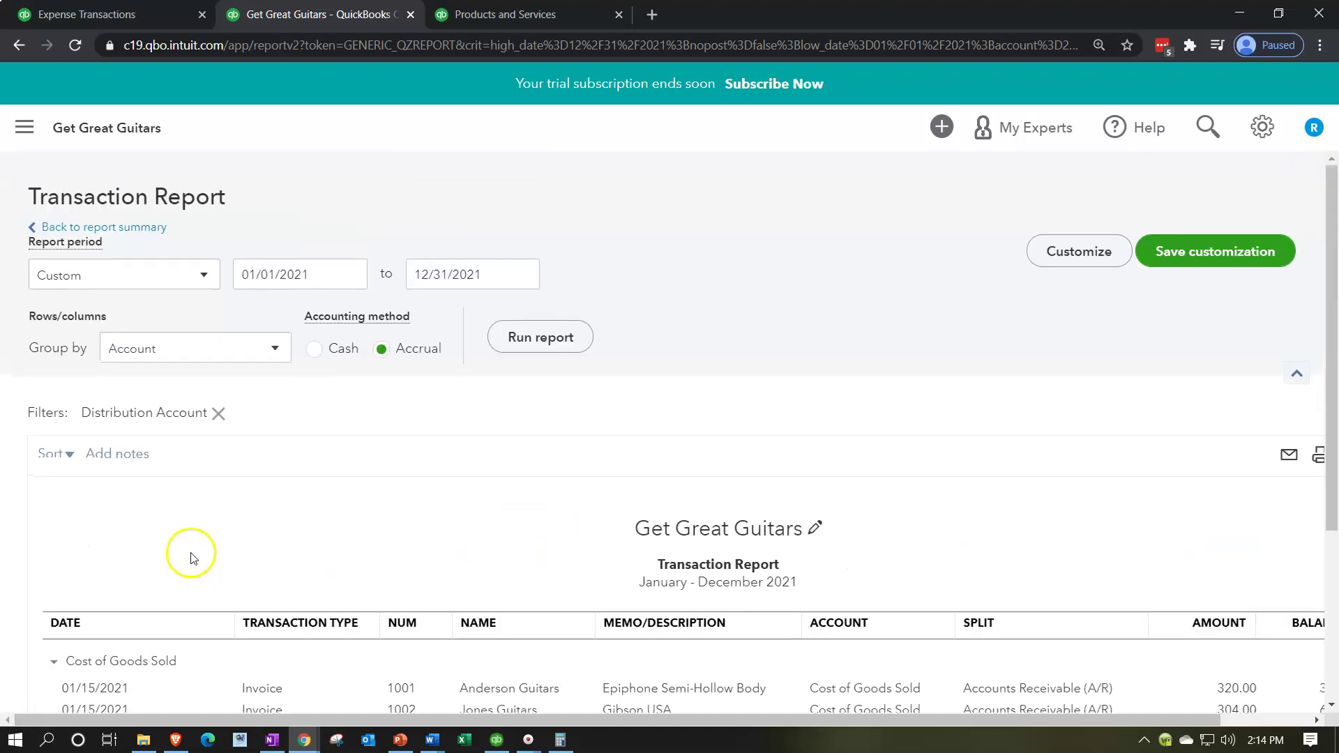
click(155, 227)
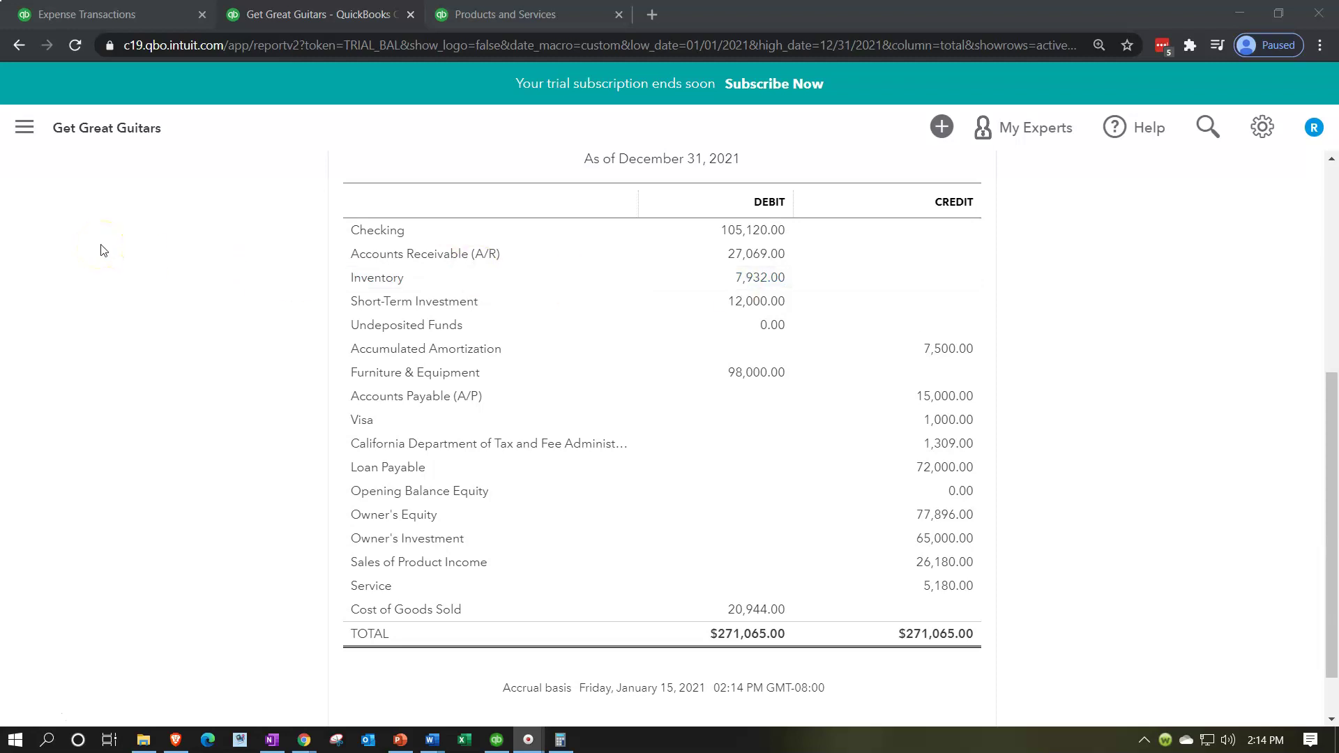
Step: Examine the 01/14/2021 Gibson purchase order's vendor, customer and item details from the expense transactions list, and close it
click(112, 17)
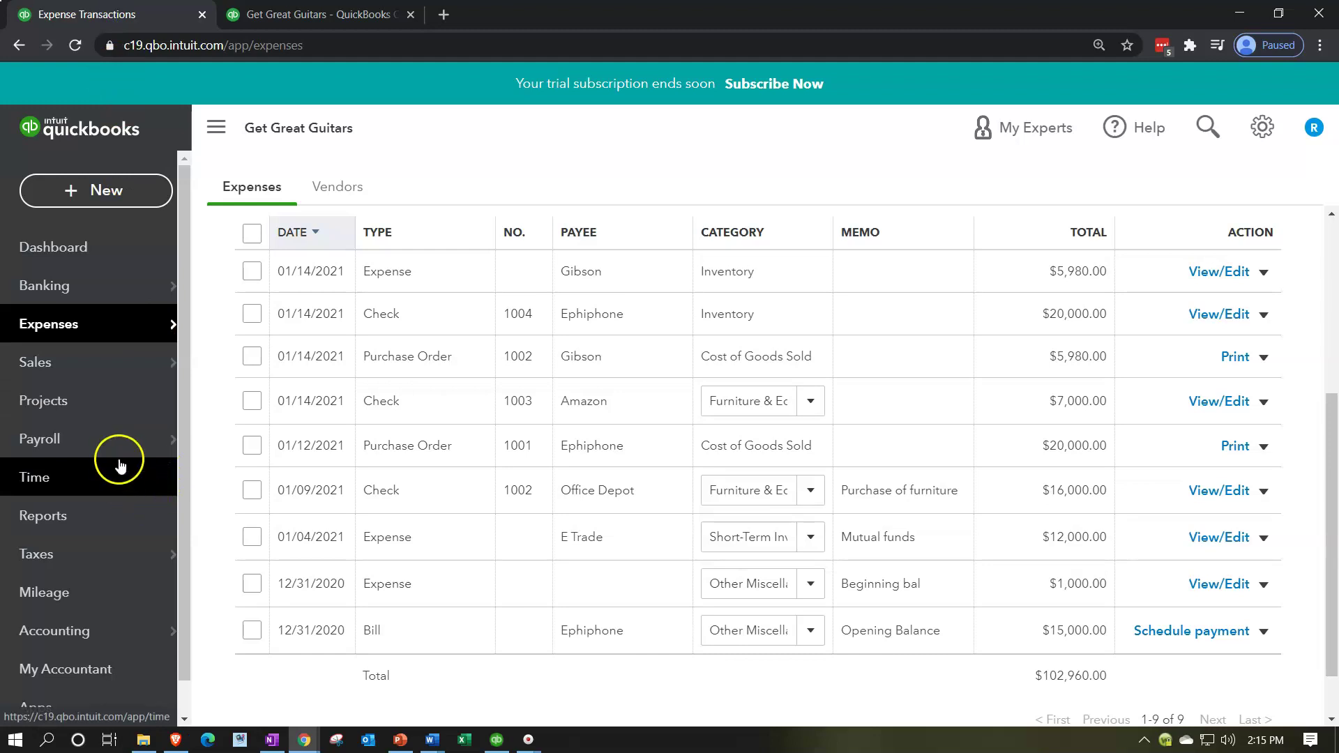
click(77, 334)
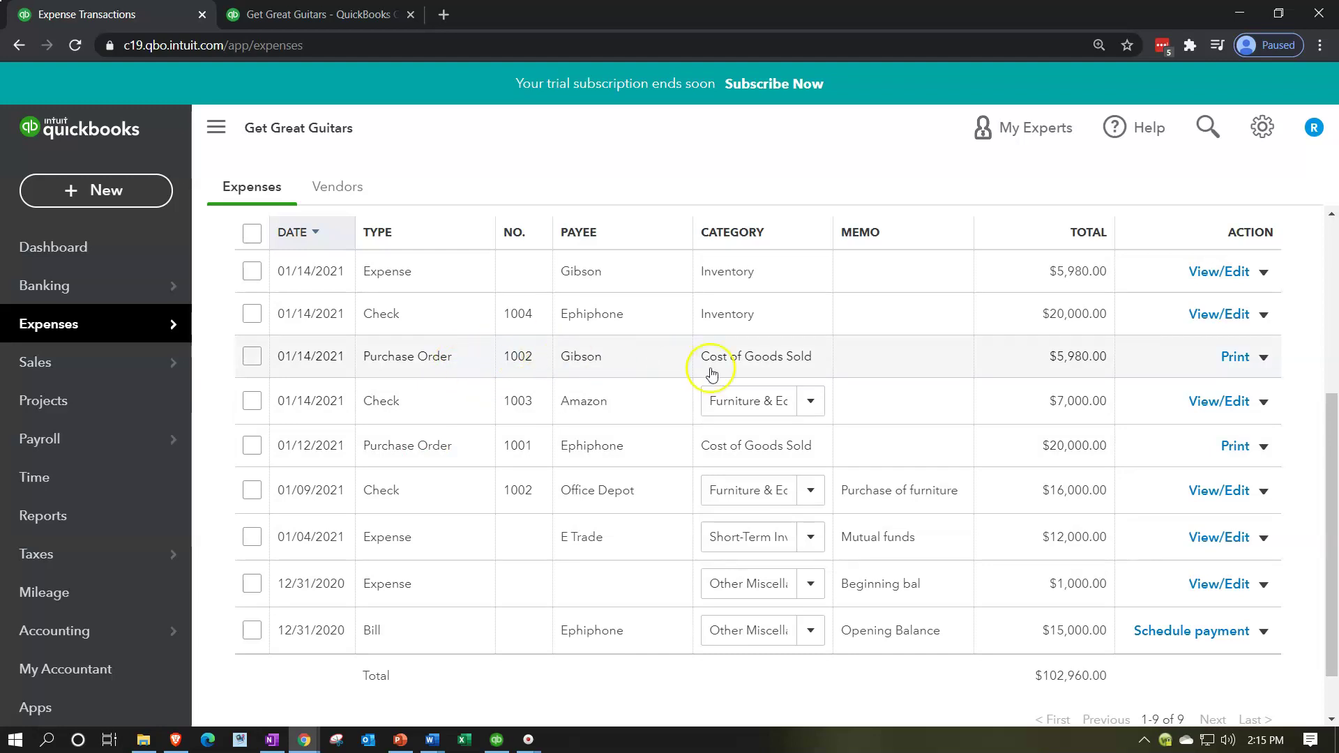
click(423, 359)
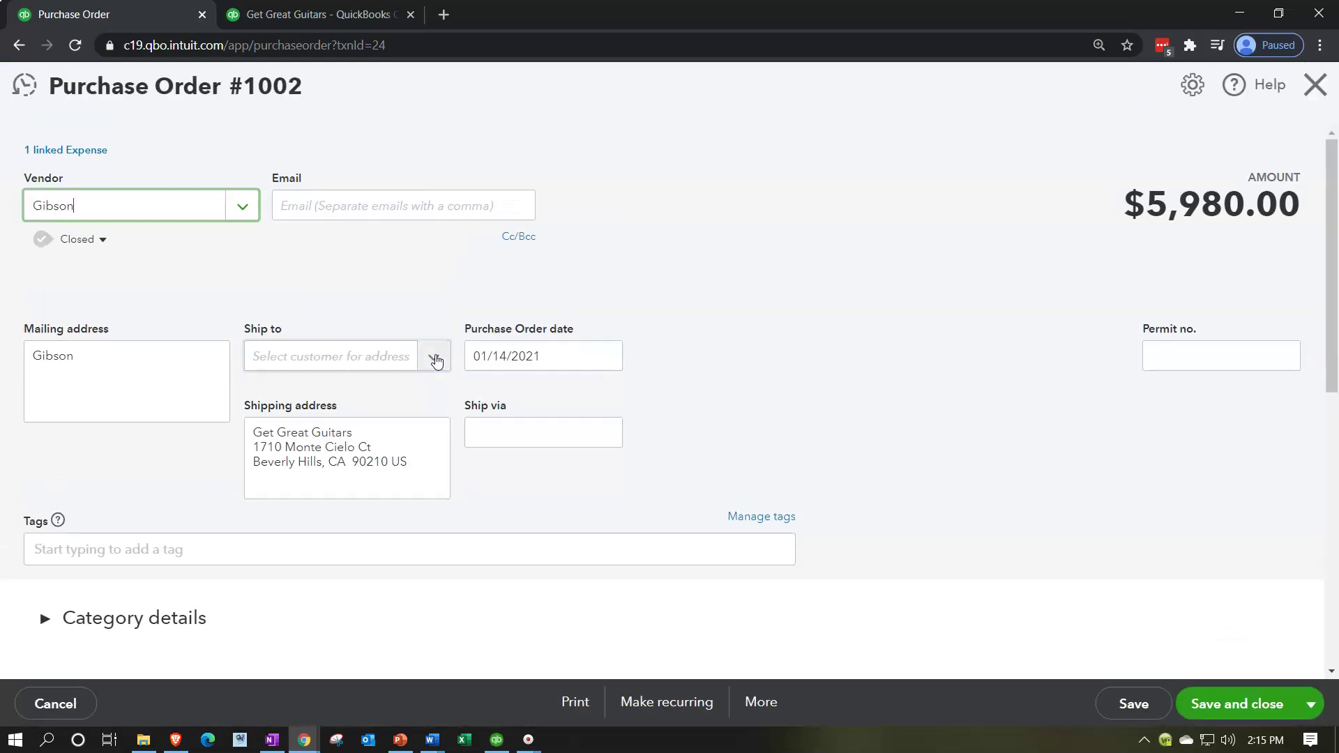
scroll(894, 383, down, 5)
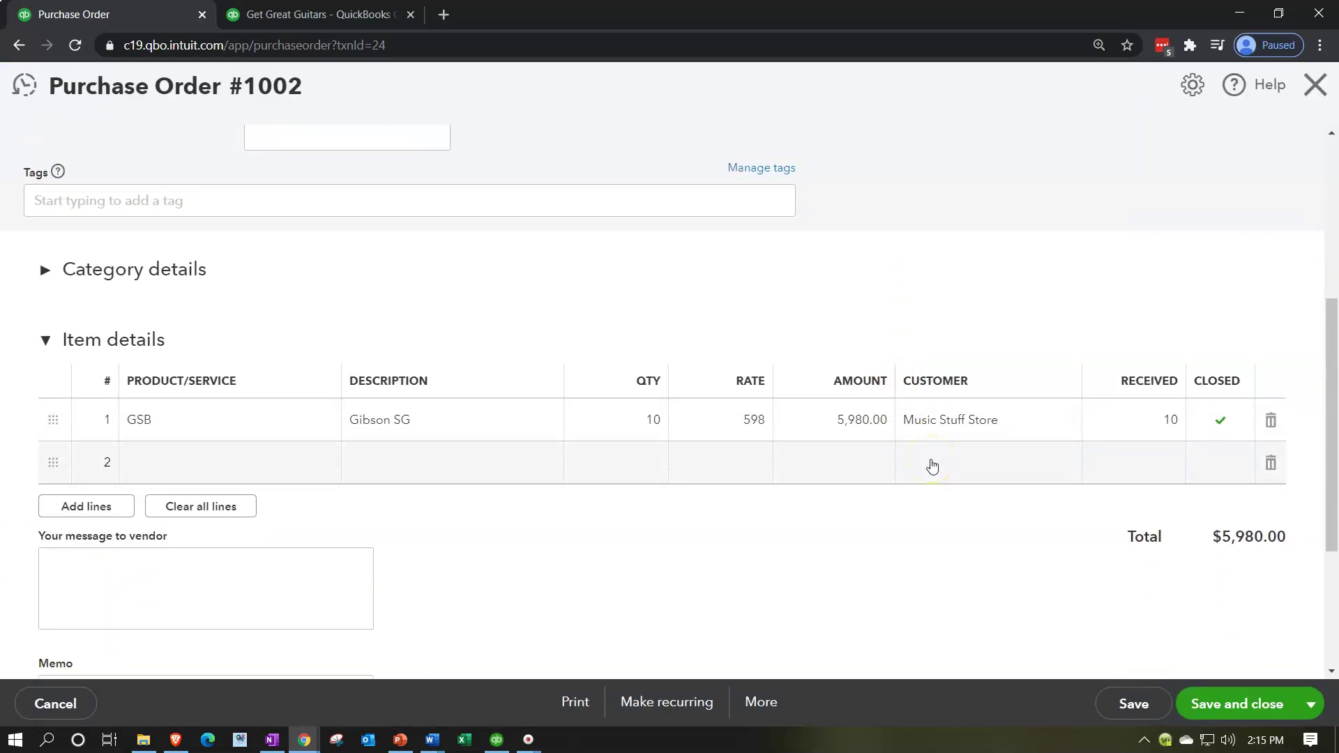
scroll(933, 466, up, 5)
scroll(933, 466, down, 4)
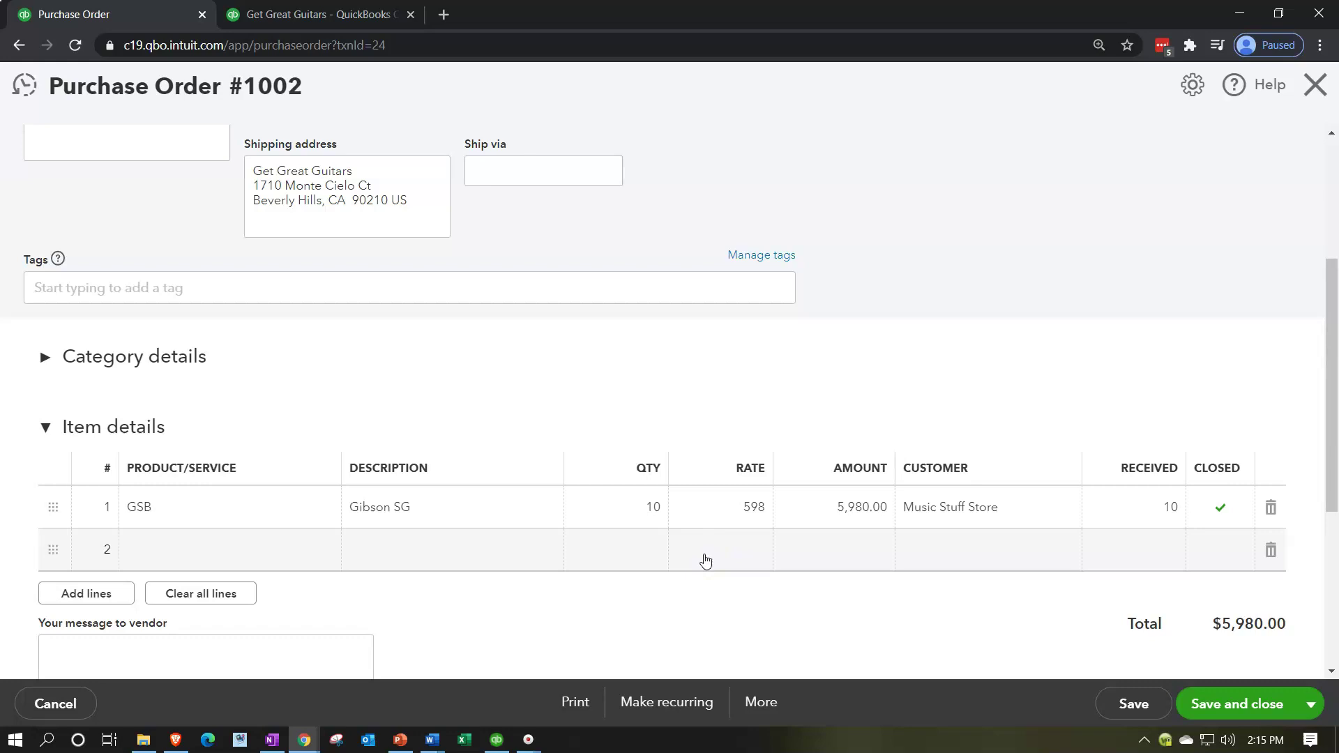
scroll(706, 560, up, 4)
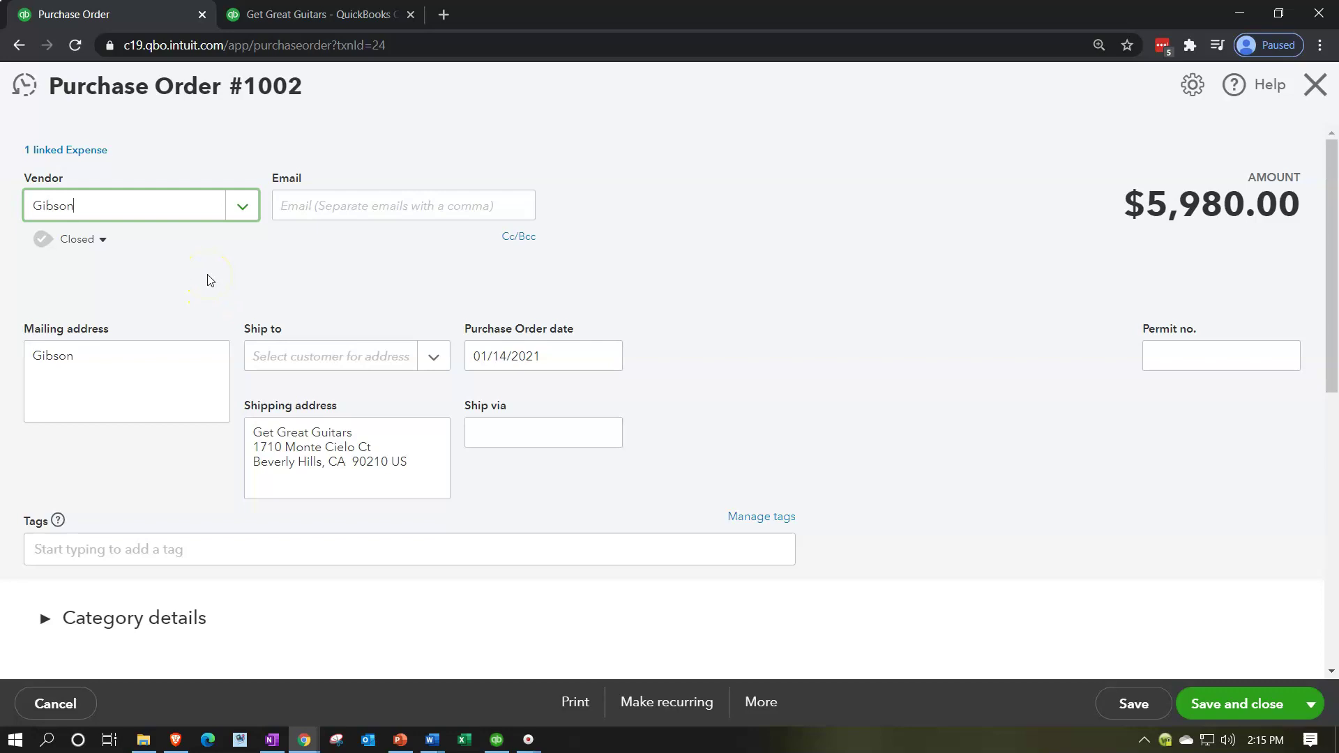
scroll(207, 280, down, 5)
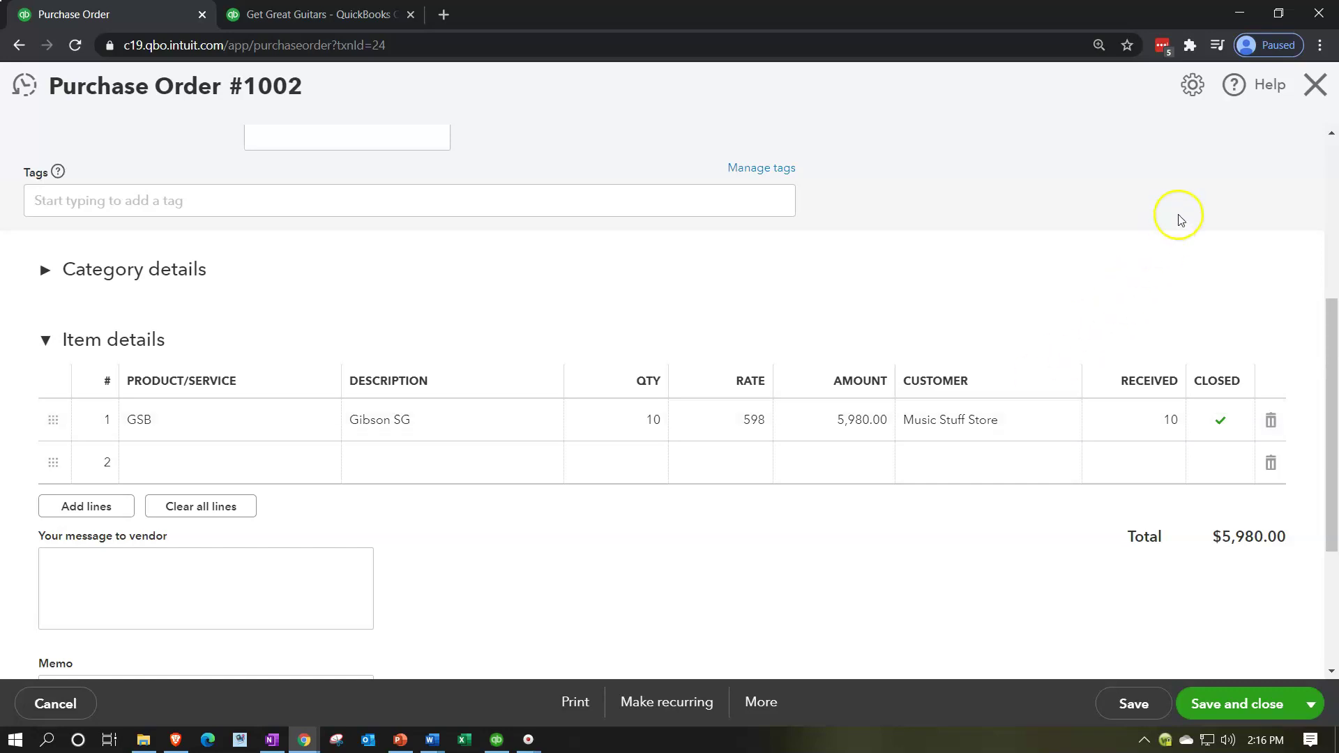
click(1314, 86)
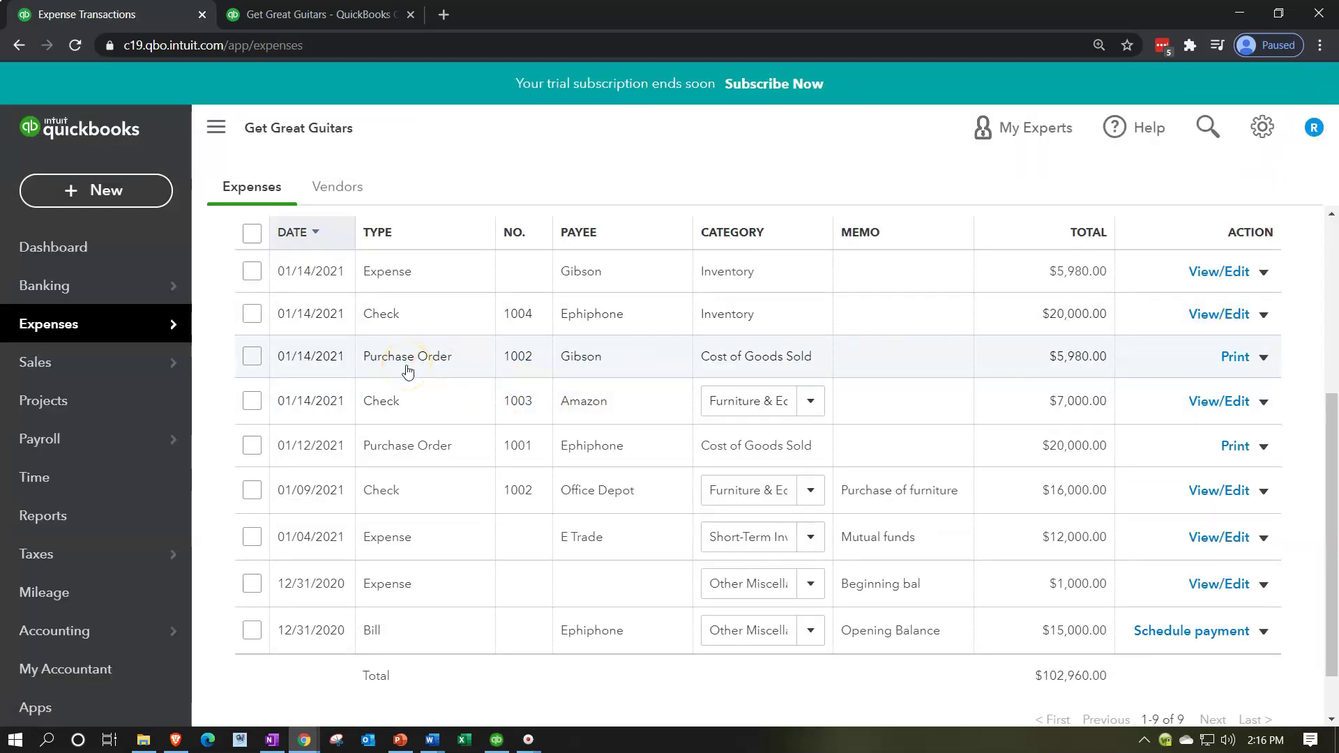
Step: Examine the 01/14/2021 Gibson expense's linked purchase order and billable item line, and close it
click(422, 280)
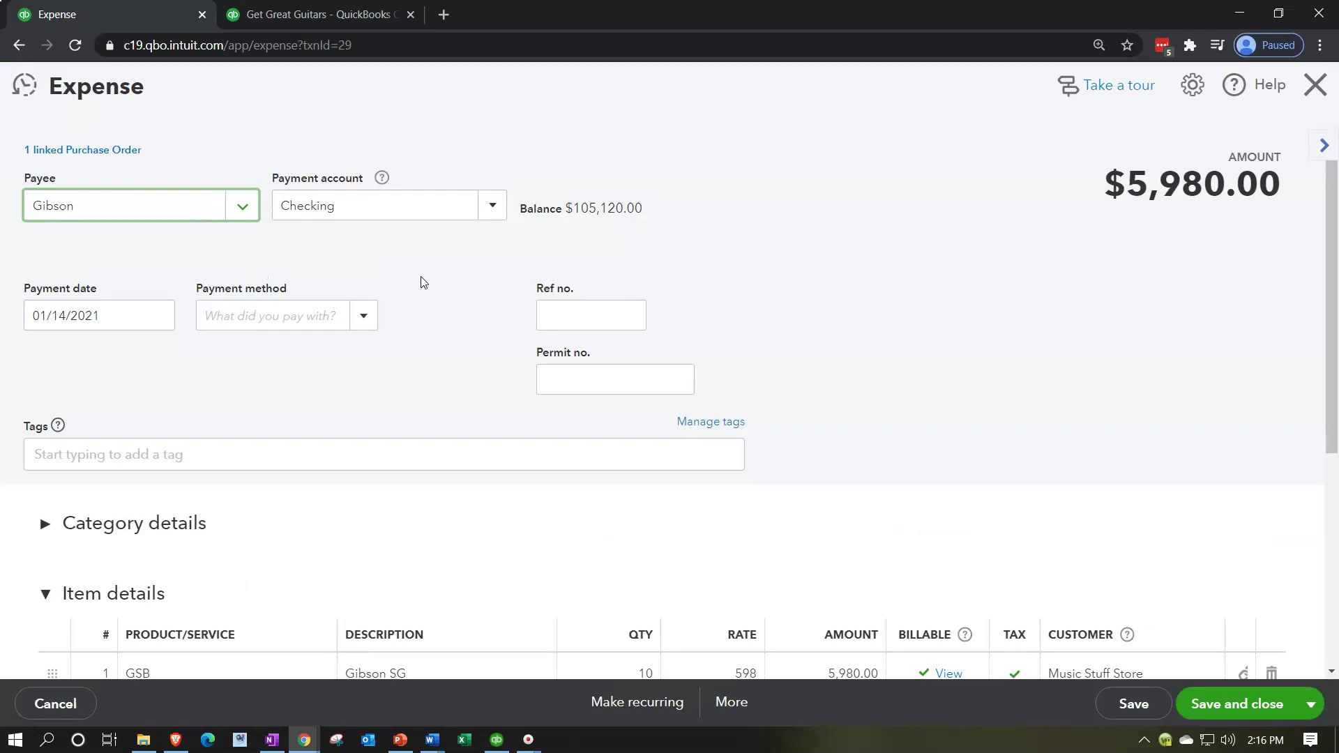
scroll(234, 238, down, 3)
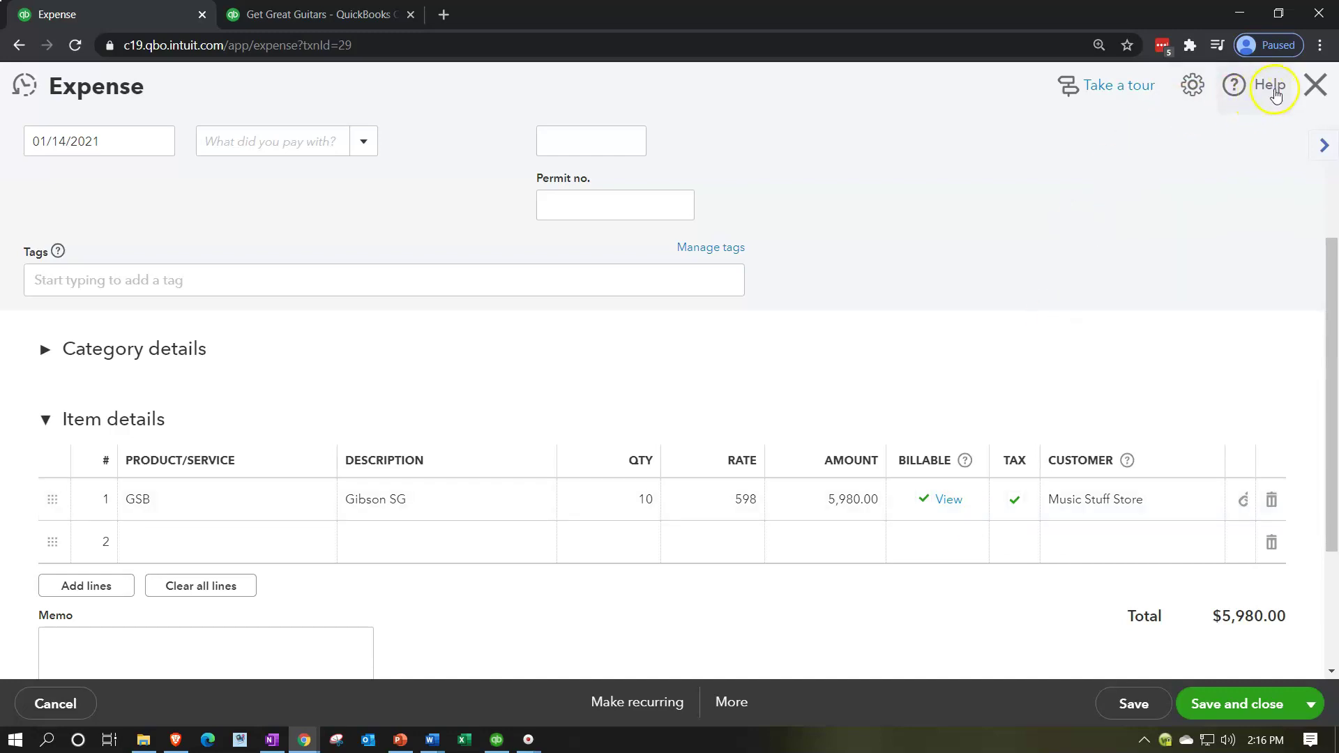
click(1307, 92)
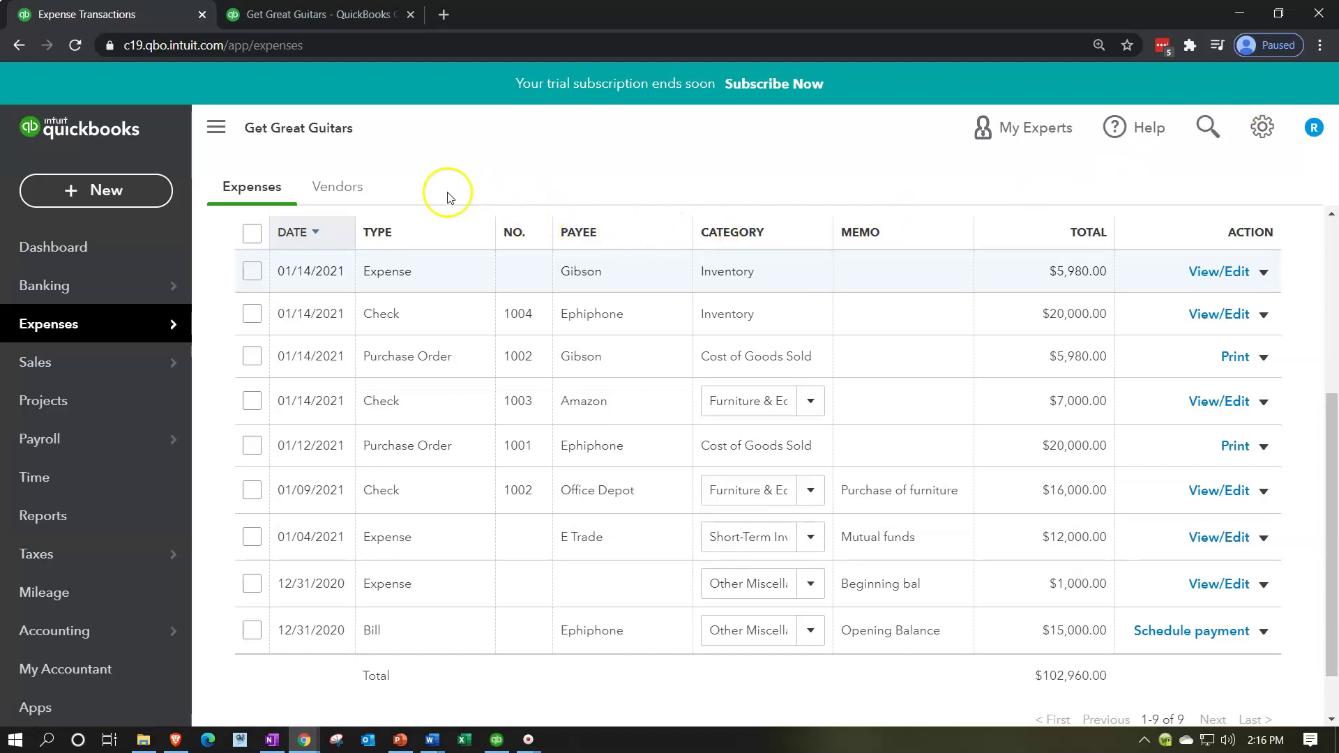
Step: Create a new invoice for the customer Music Stuff Store
click(140, 190)
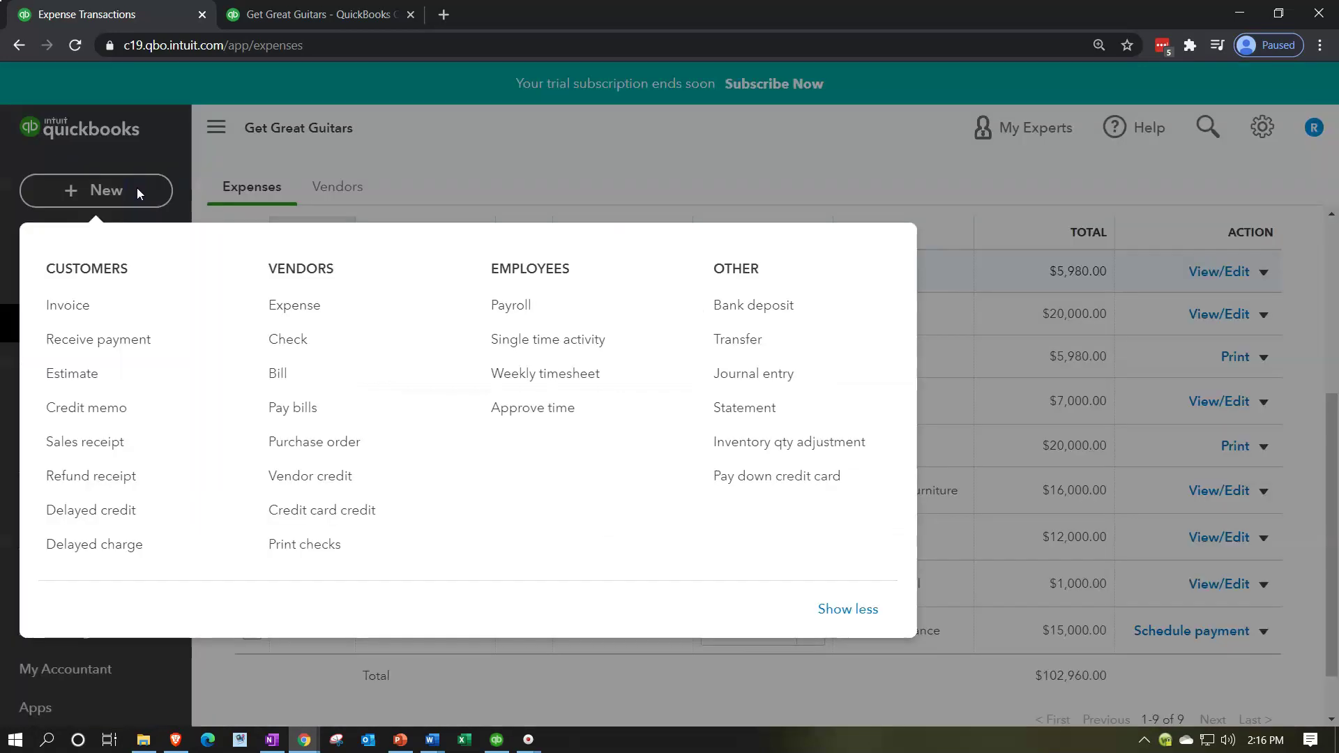
click(80, 304)
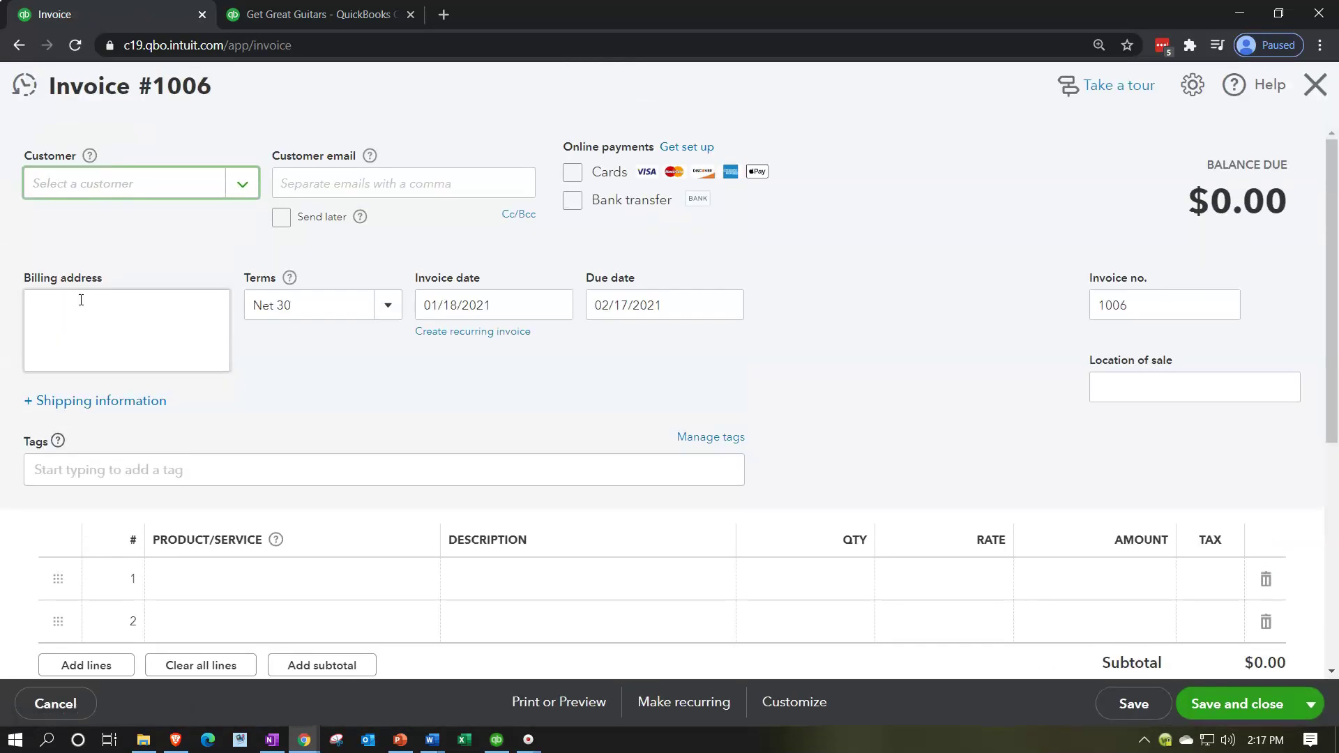
text(mus)
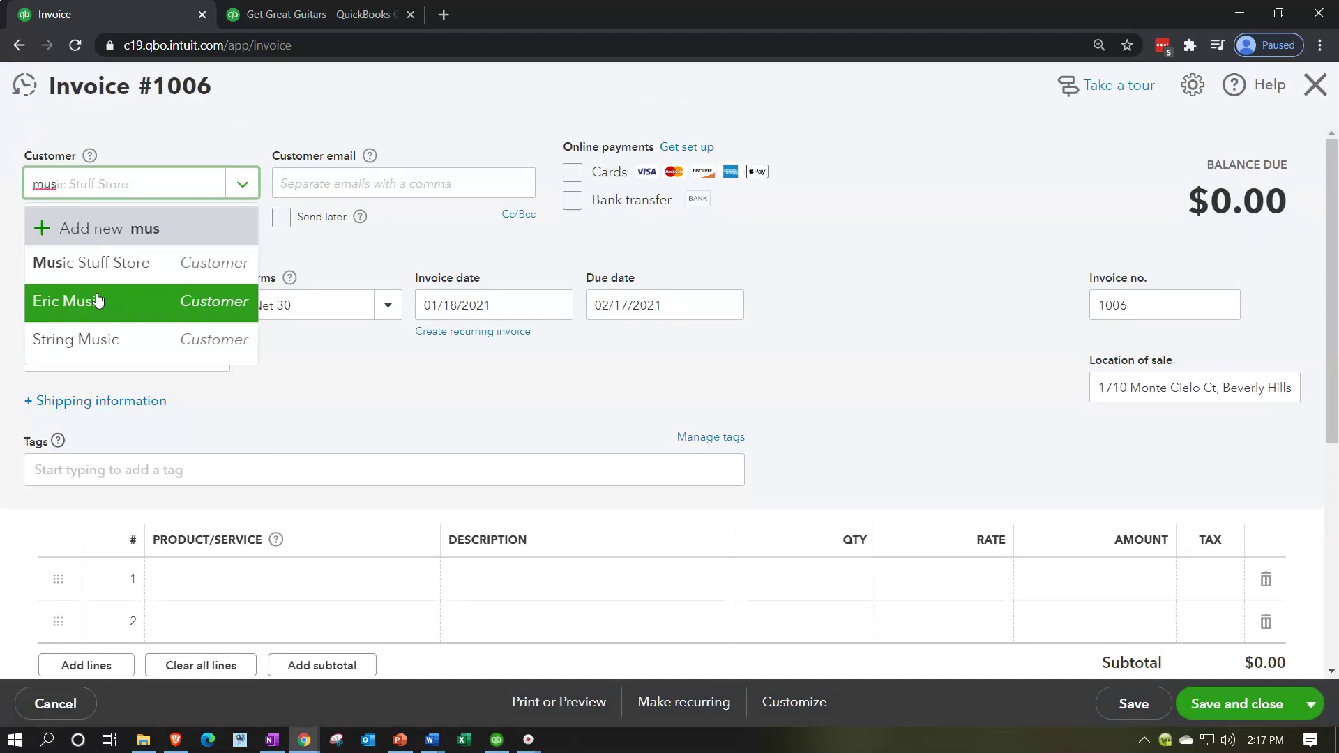
text(ic stu)
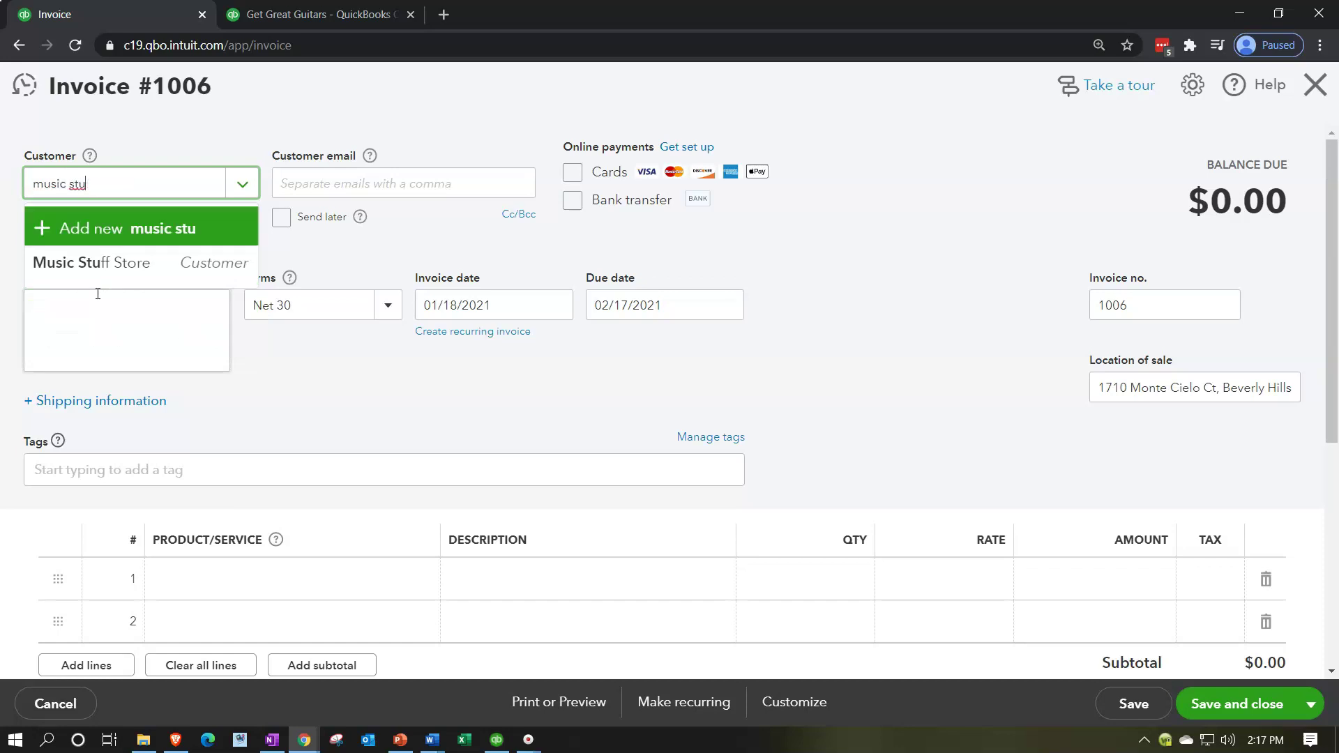
key(Down)
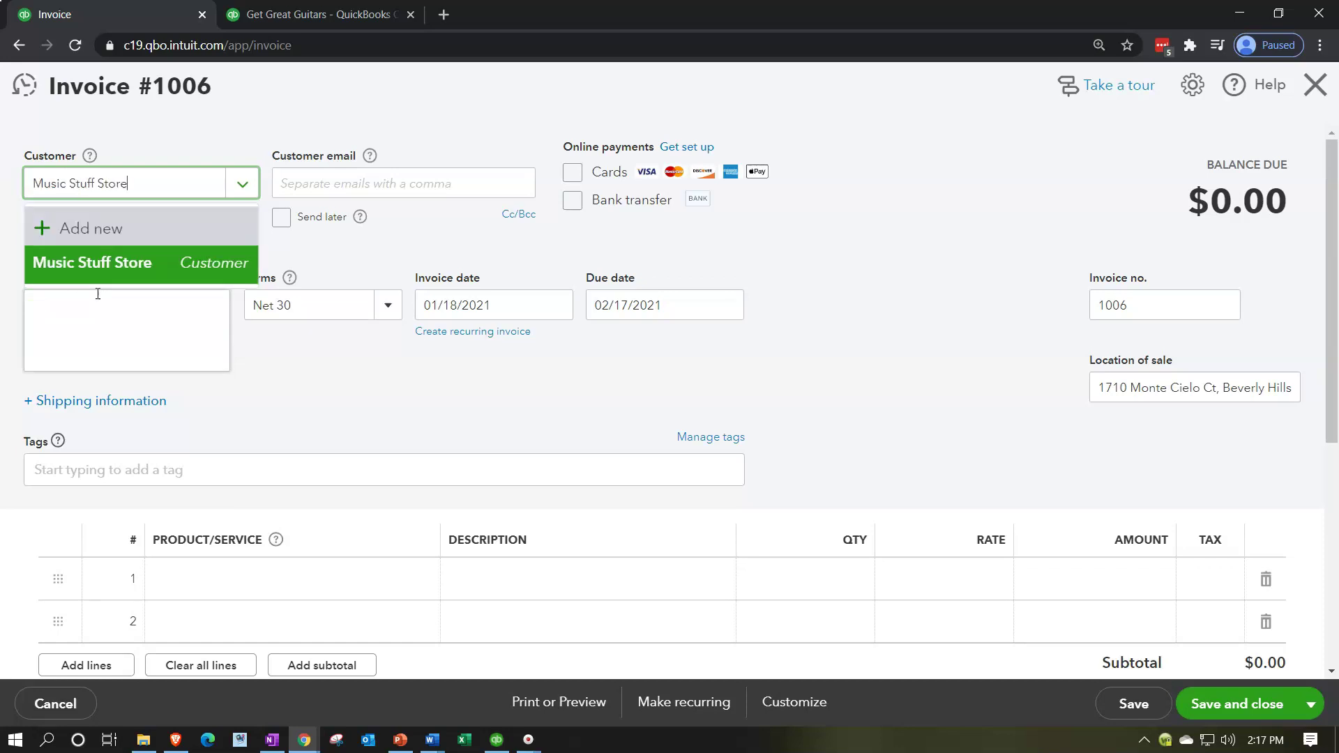
key(Return)
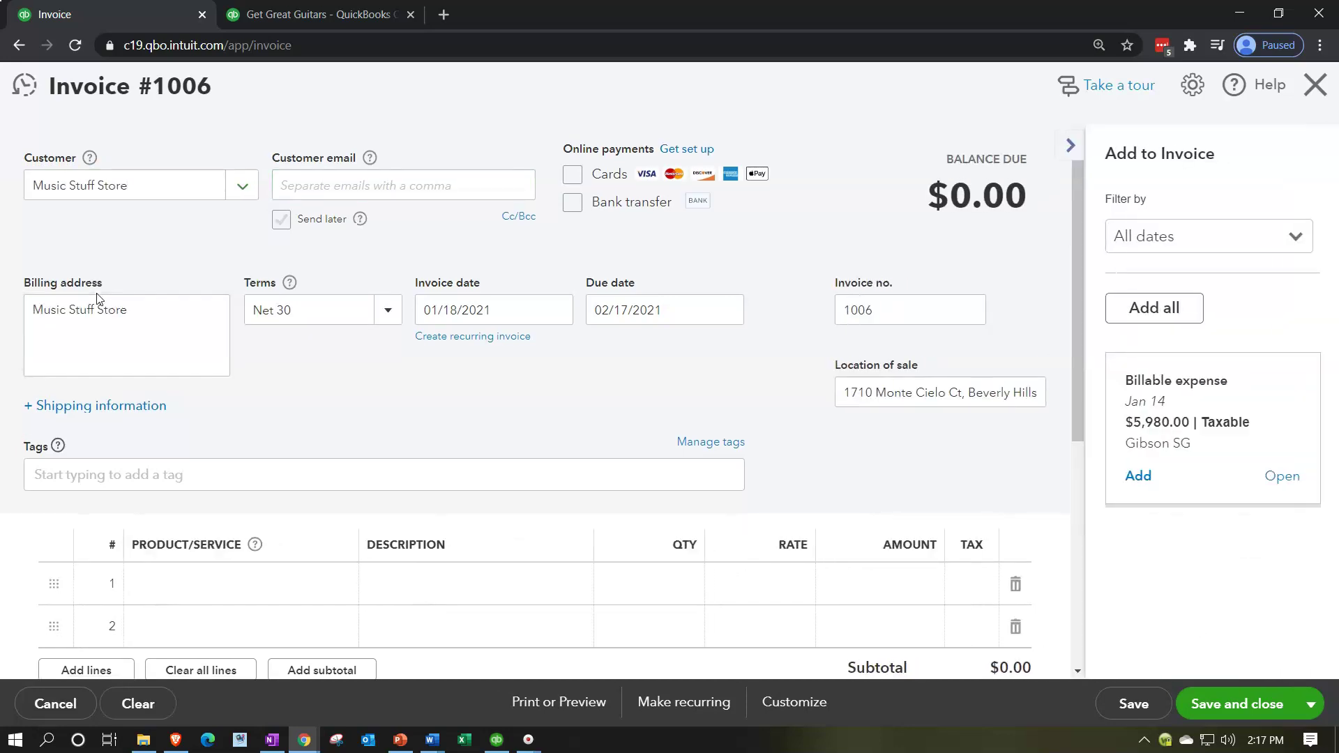
Step: Add the Jan 14 Gibson SG billable expense to the Music Stuff Store invoice
click(1134, 235)
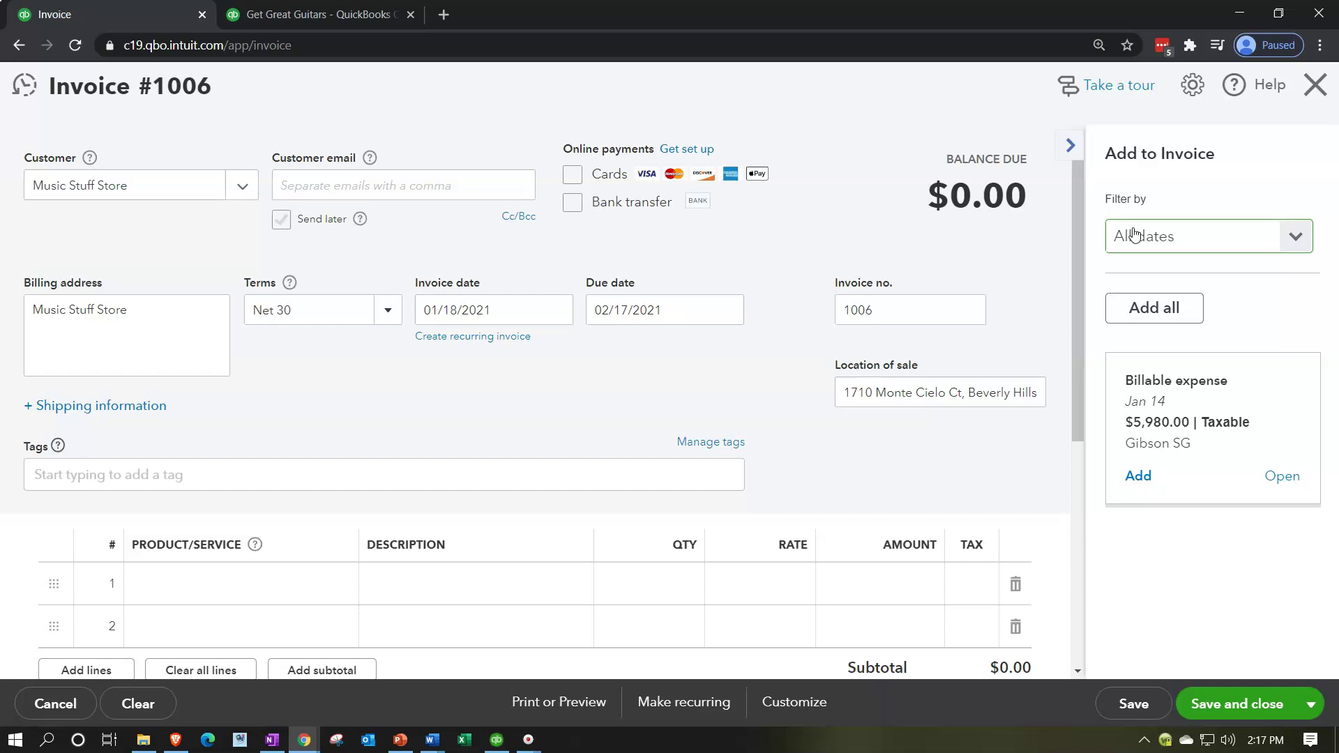
click(1169, 399)
click(1169, 502)
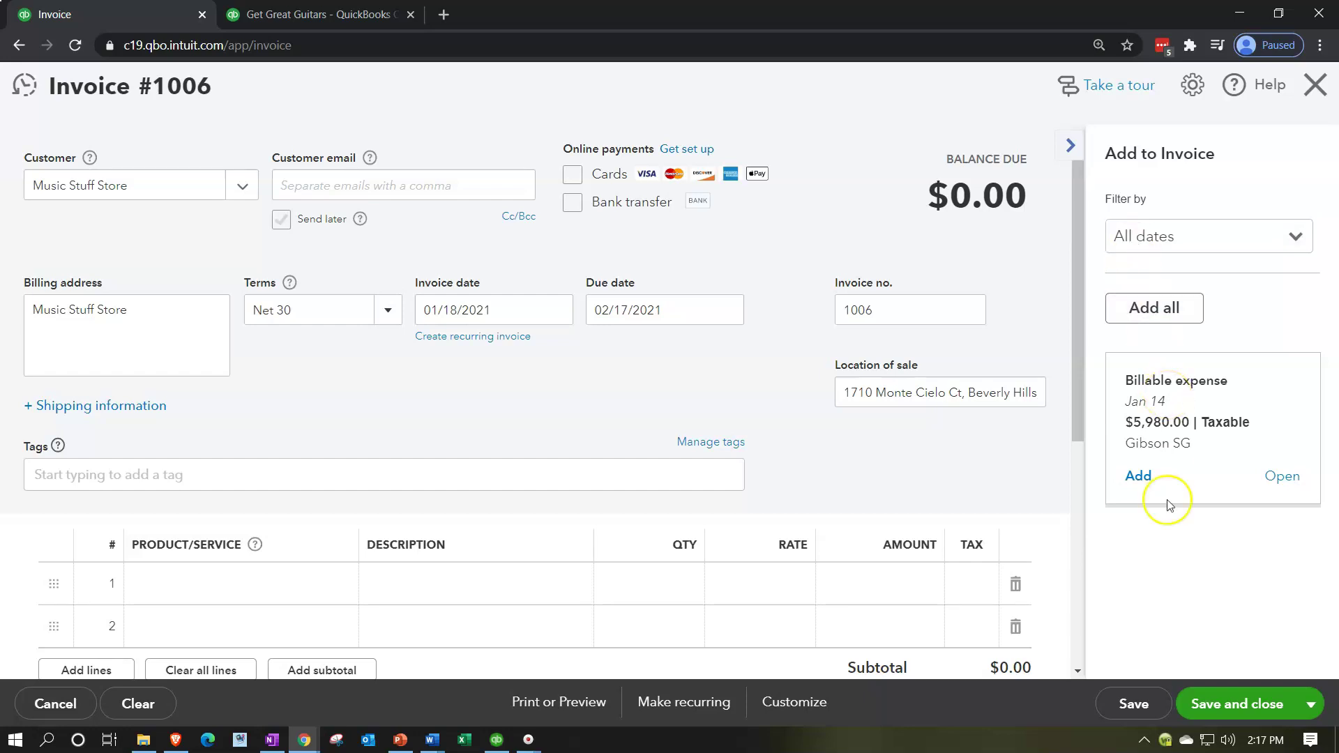
click(1137, 477)
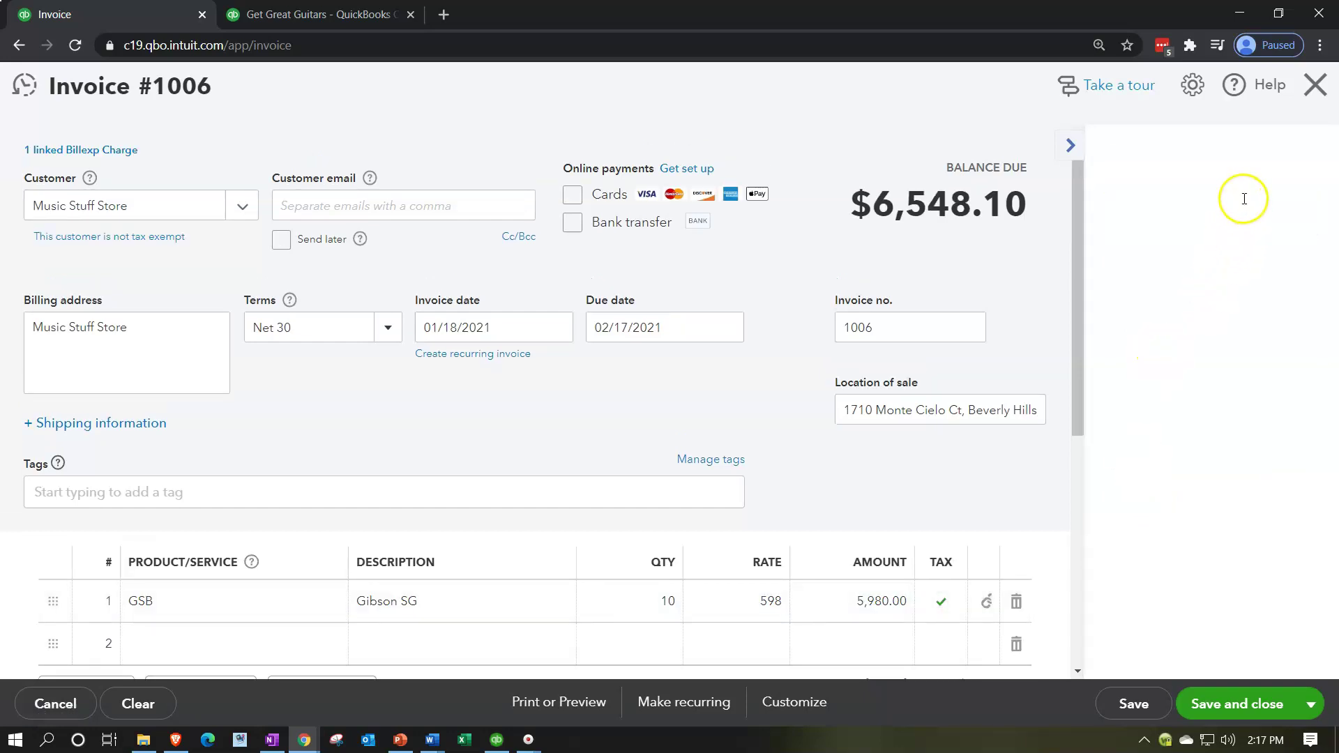
Step: Review the Music Stuff Store invoice's customer, terms, dates and location fields, and its Gibson SG line and totals
click(188, 209)
click(189, 213)
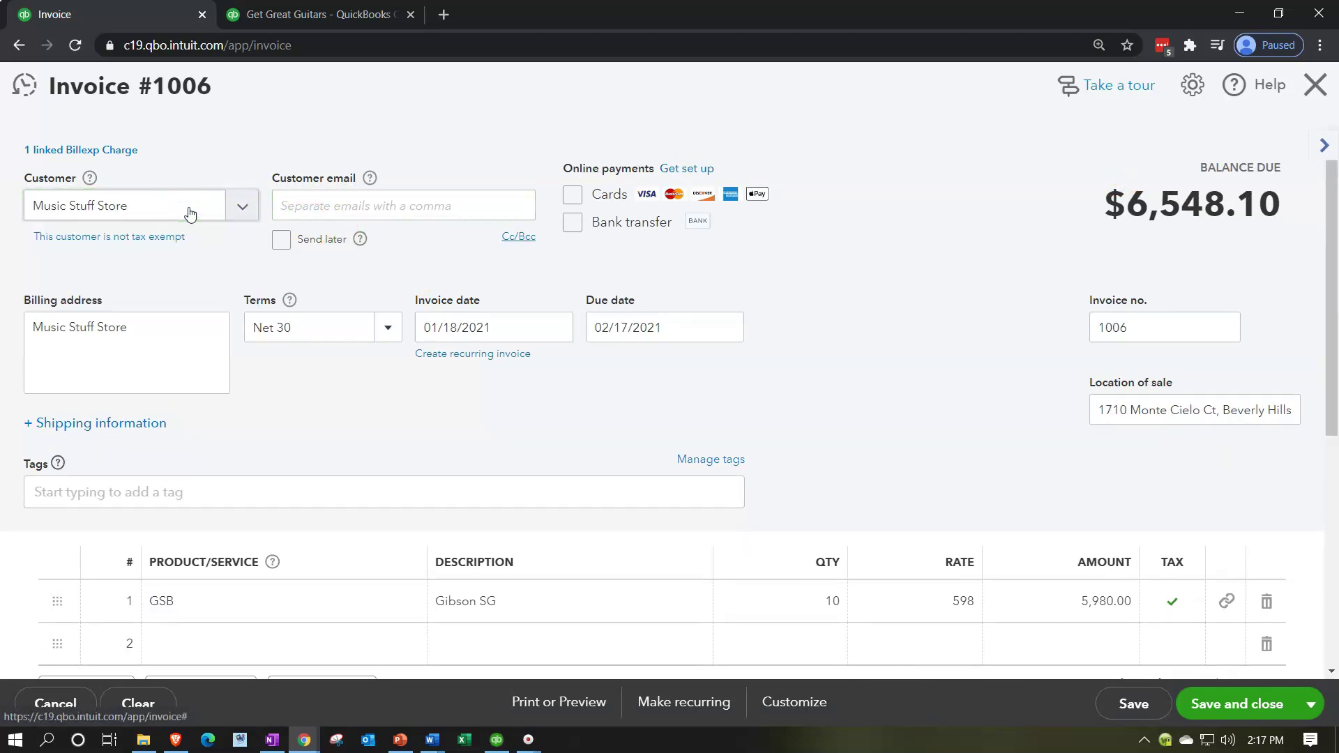
key(Tab)
key(Tab)
key(Tab)
key(Tab)
key(Tab)
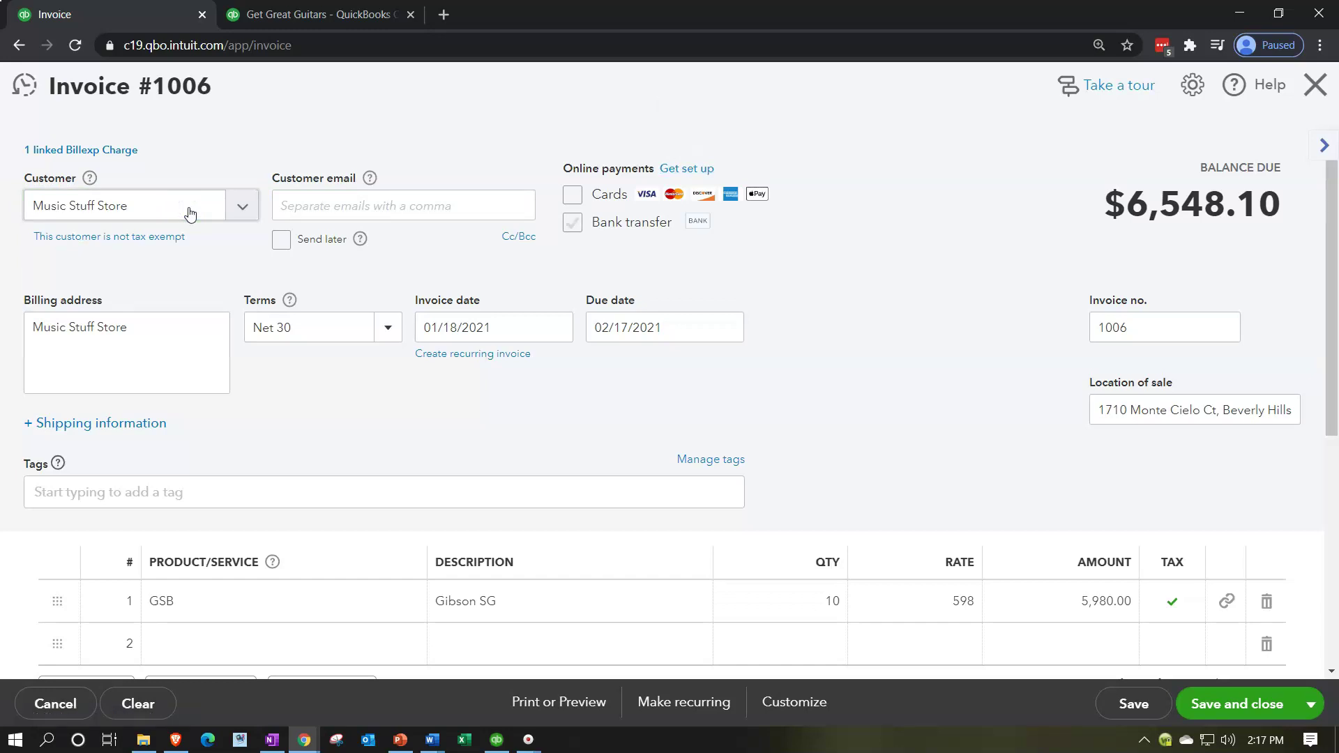
key(Tab)
key(Tab)
key(Tab)
key(Tab)
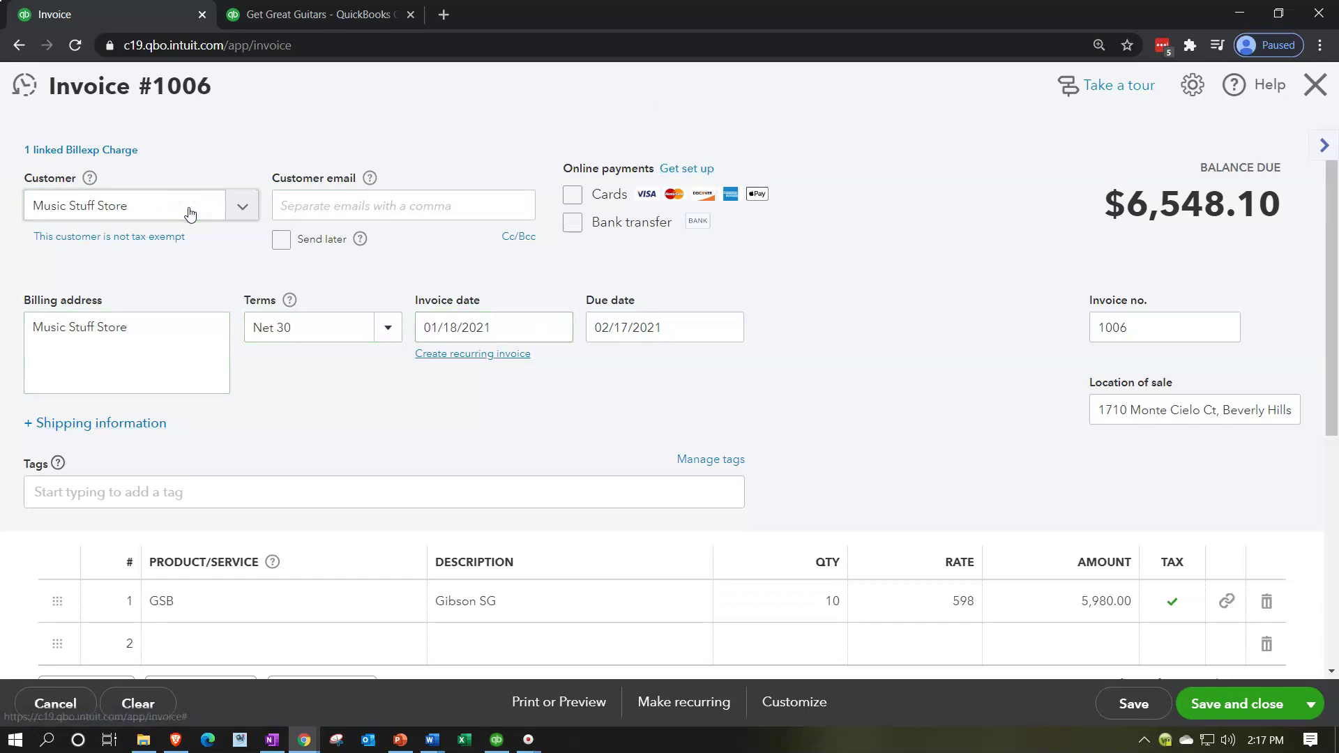
key(Tab)
key(Tab)
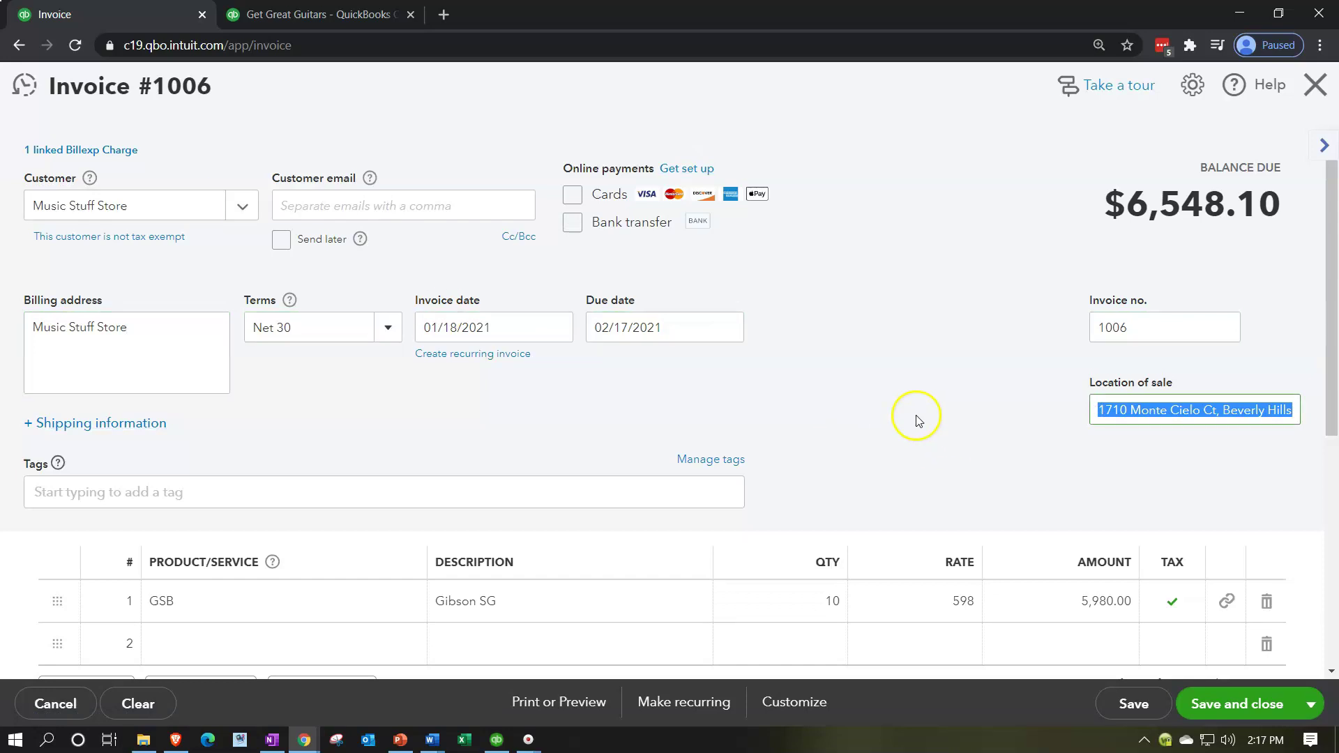
scroll(918, 416, down, 2)
key(Tab)
key(Tab)
key(Tab)
key(Tab)
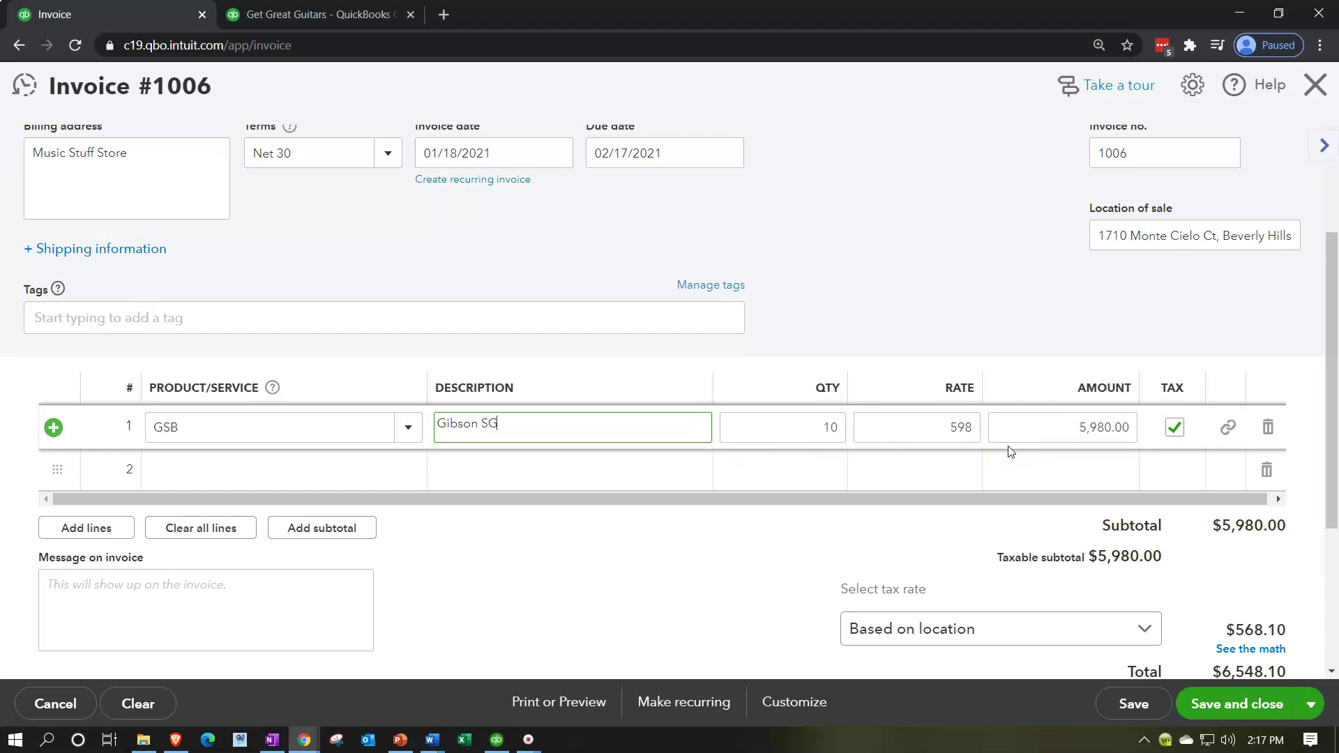
key(shift+Tab)
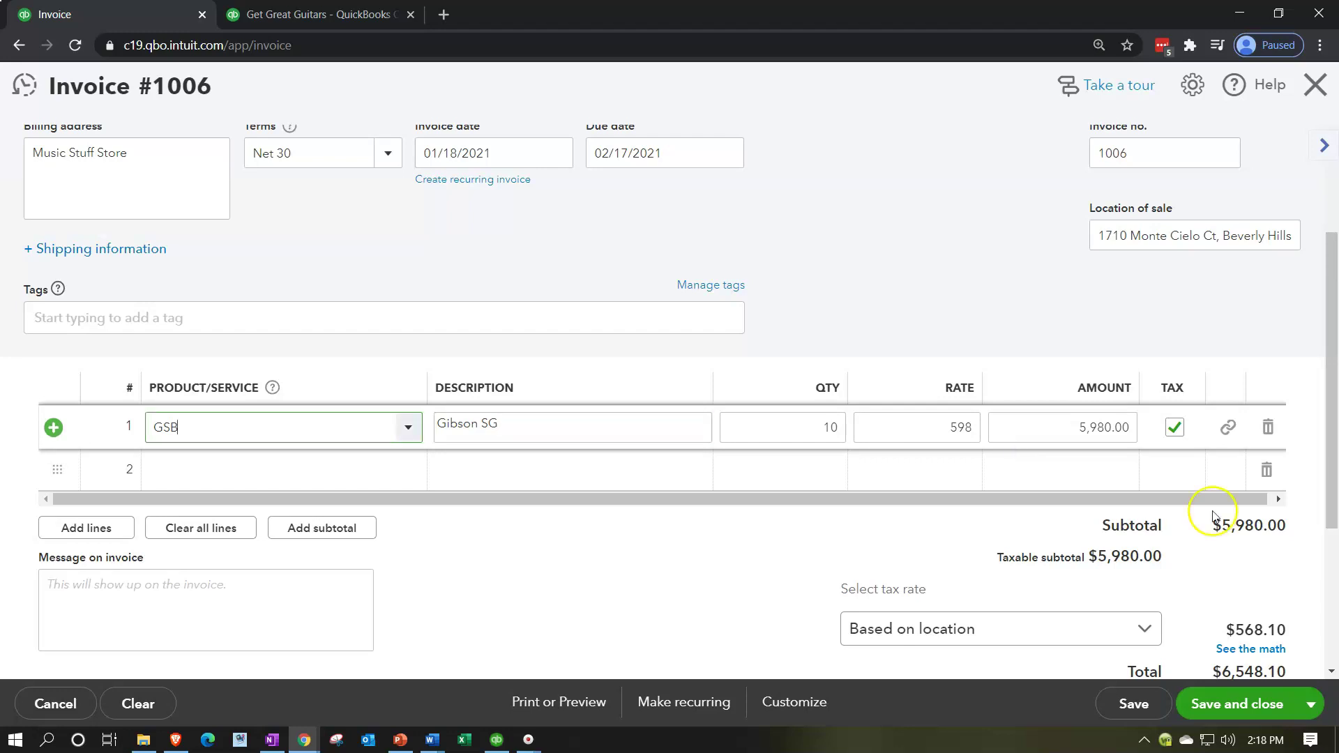
Step: Add another invoice line for product GSB with a quantity of 10, and move it above the linked billable line
click(211, 476)
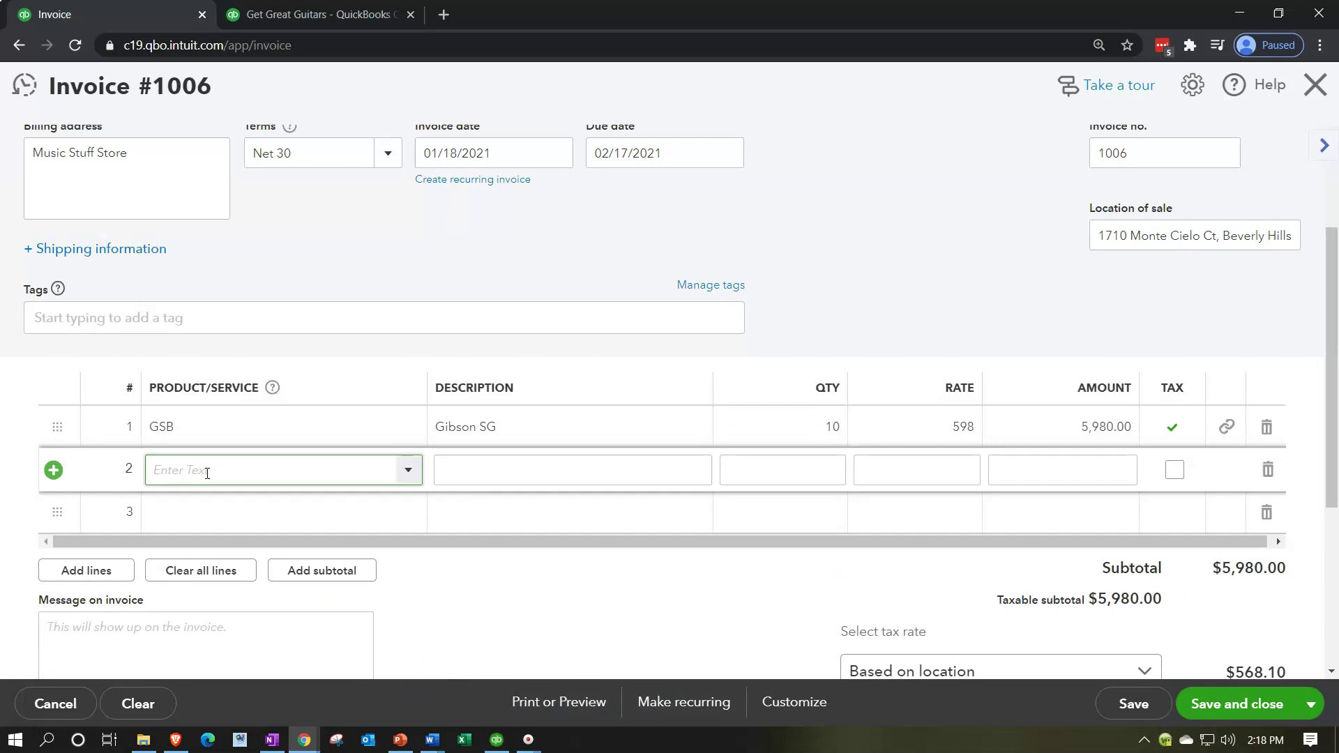
text(GSB)
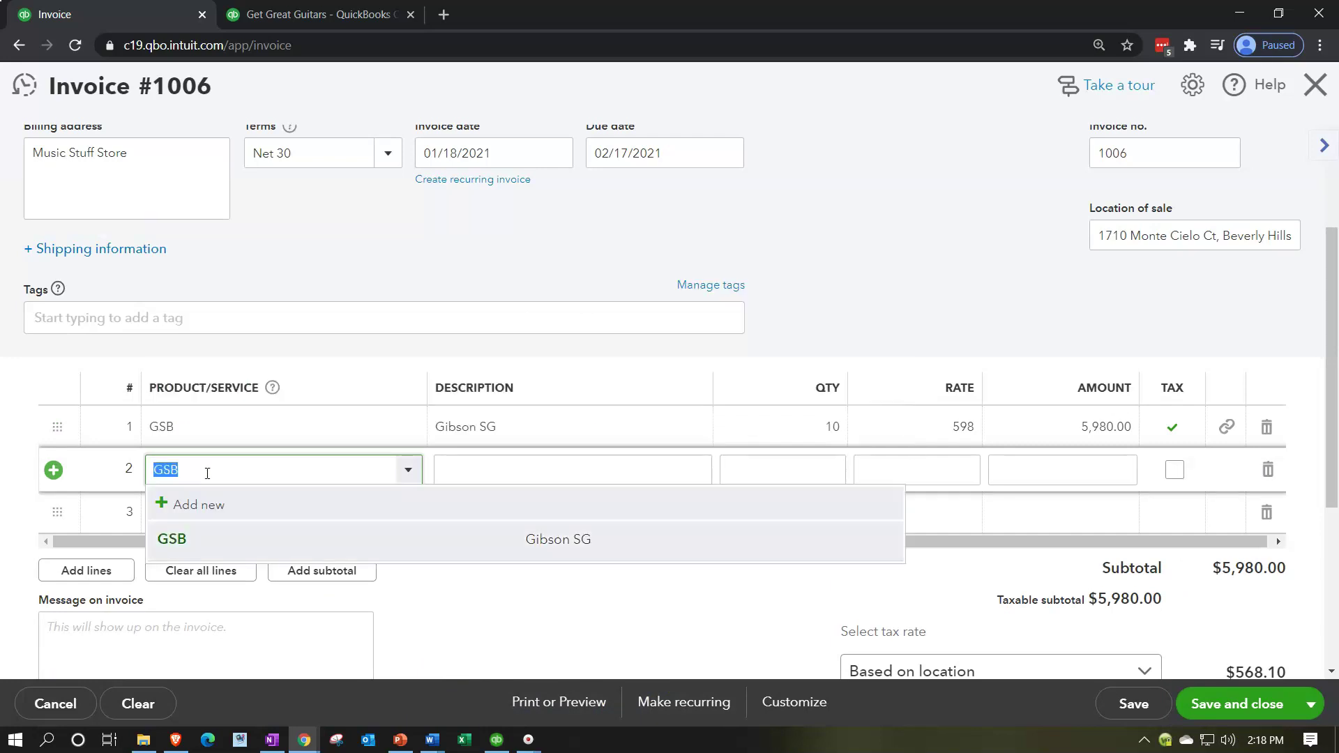
key(Tab)
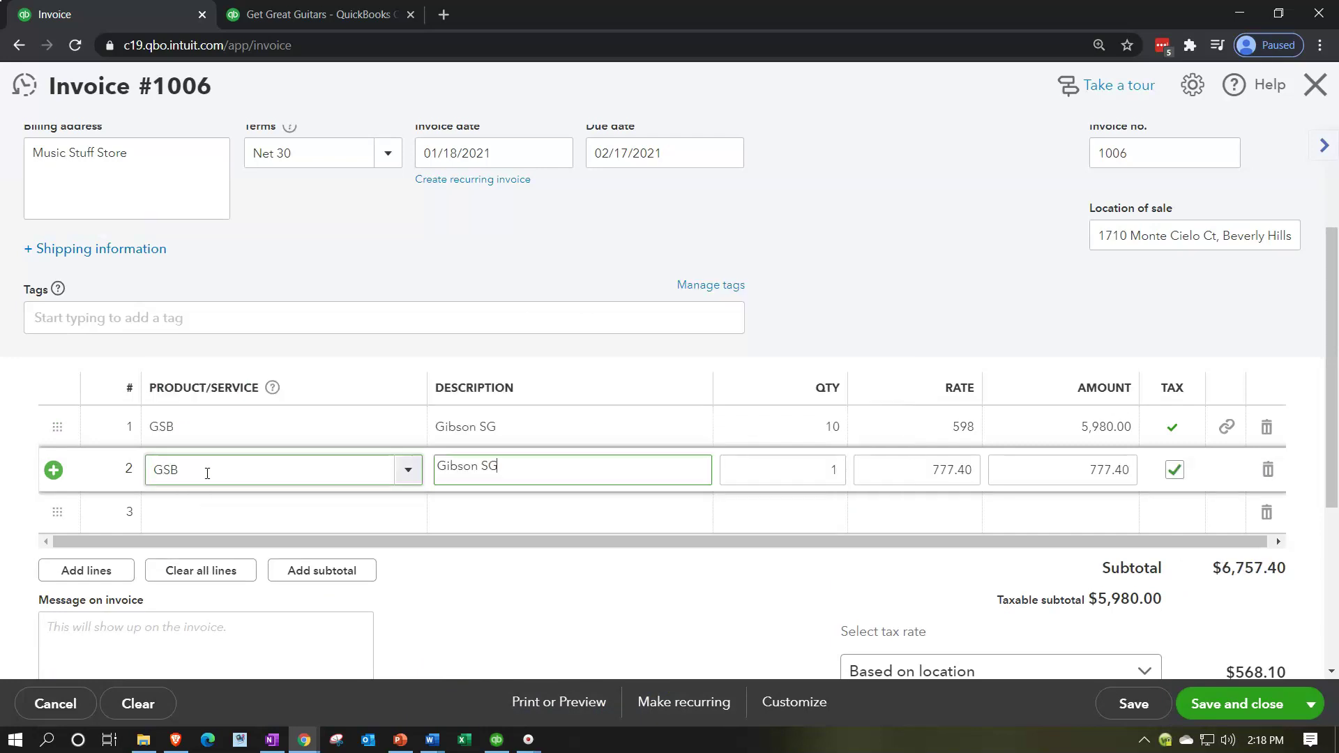
key(Tab)
text(10)
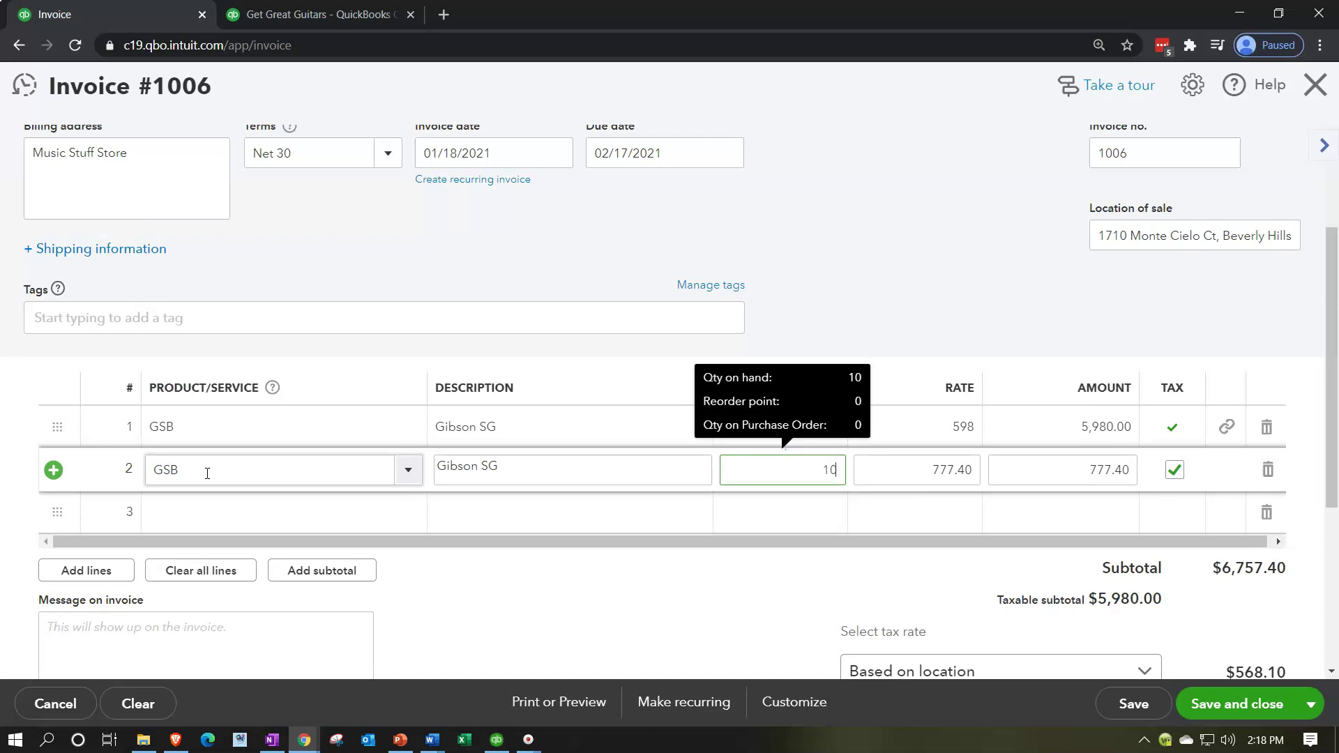
key(Tab)
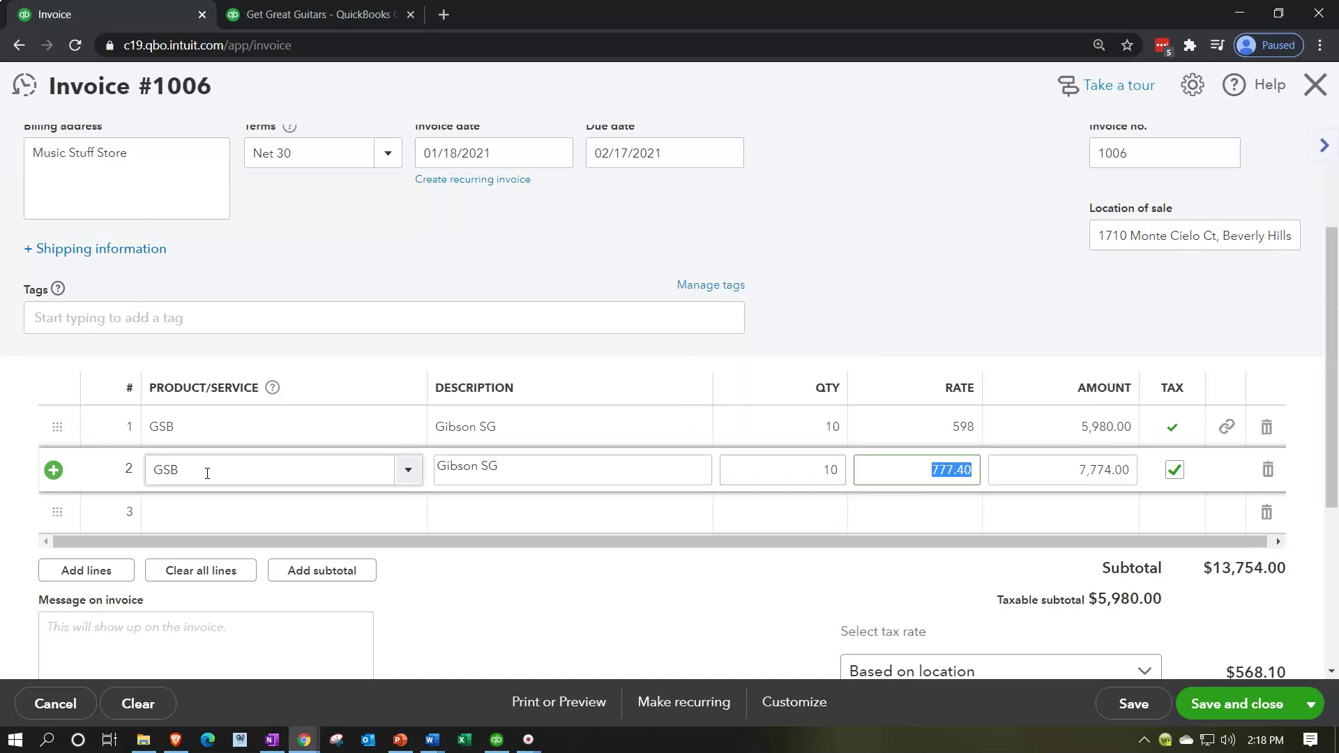
key(Tab)
key(Tab)
key(Tab)
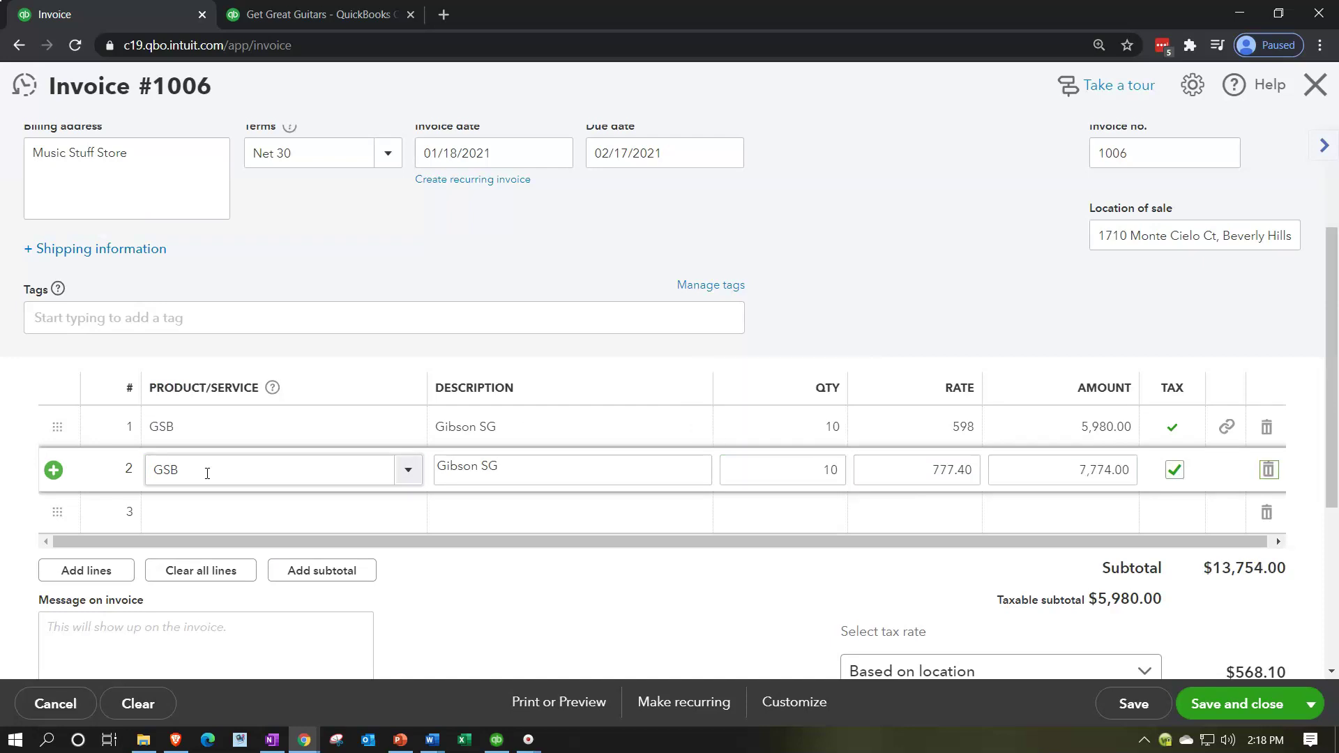
key(Tab)
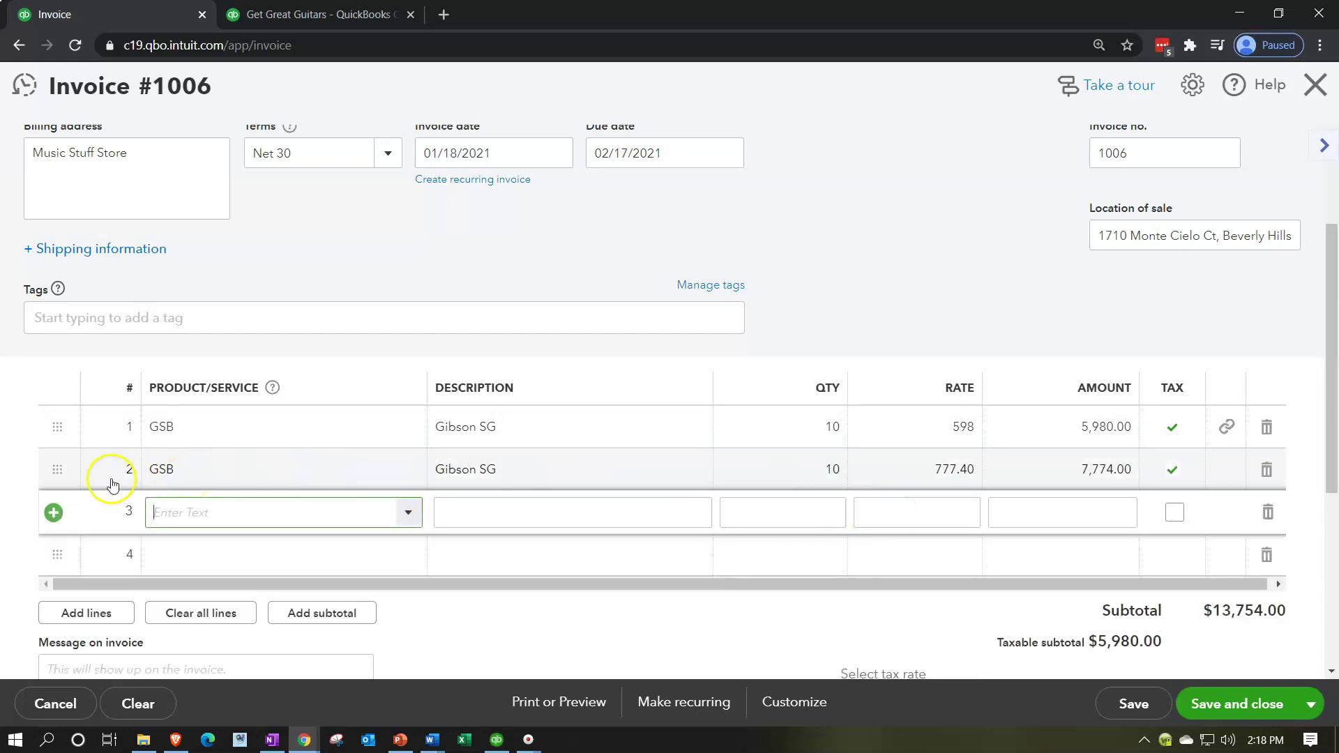
drag(57, 466, 59, 421)
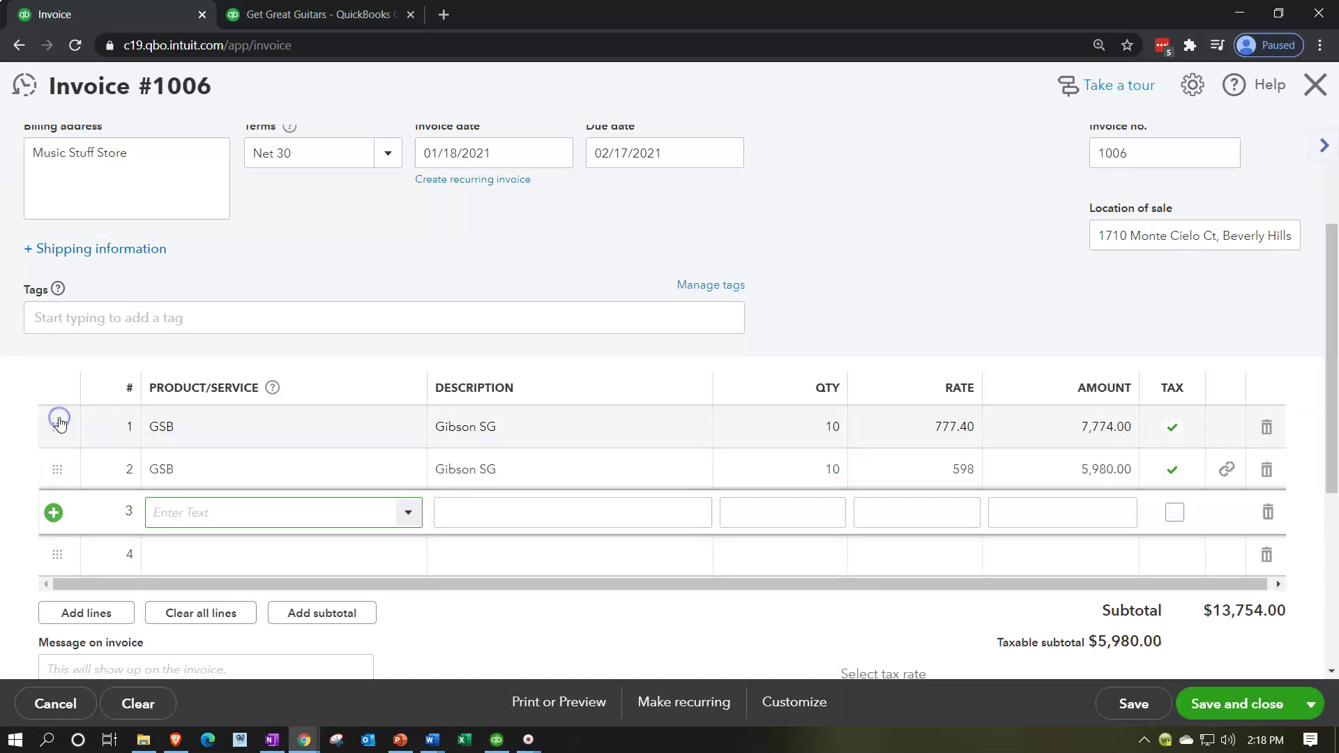
Step: Clear the product and the Gibson SG description from the linked billable line
click(224, 469)
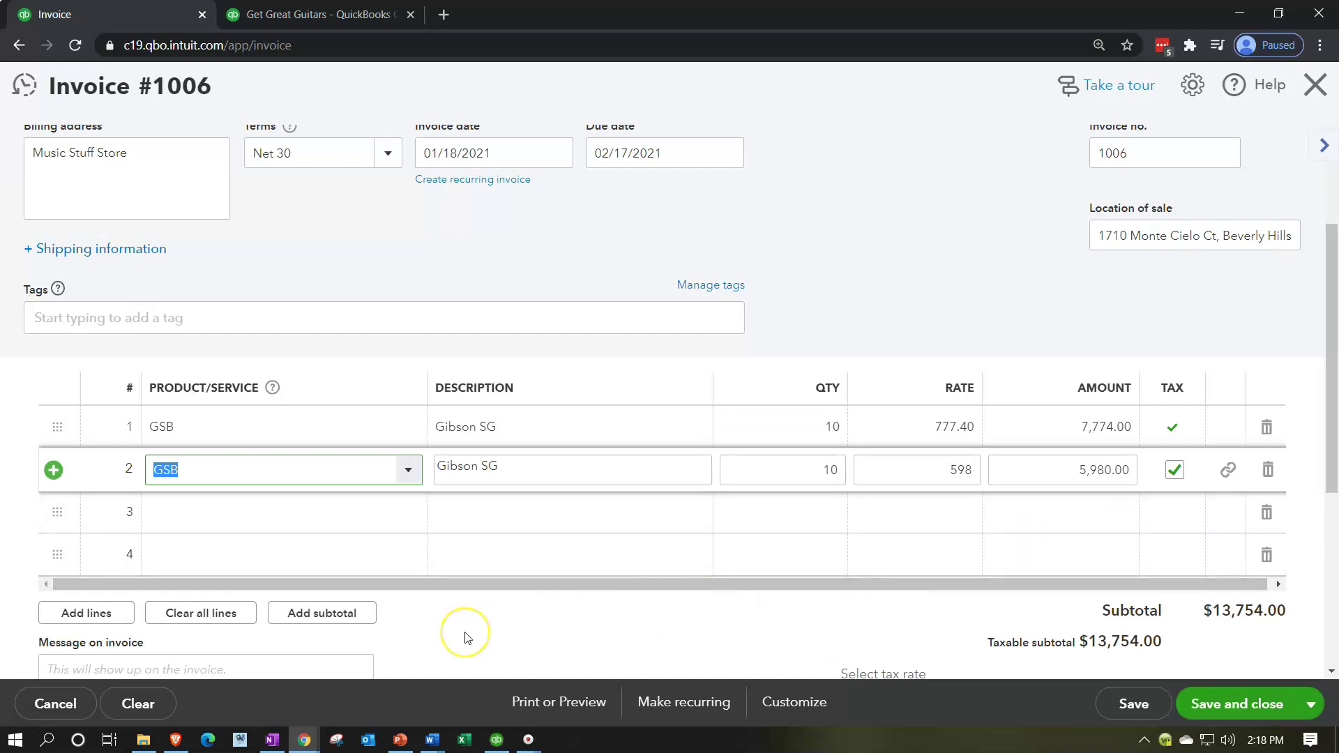
key(BackSpace)
key(Tab)
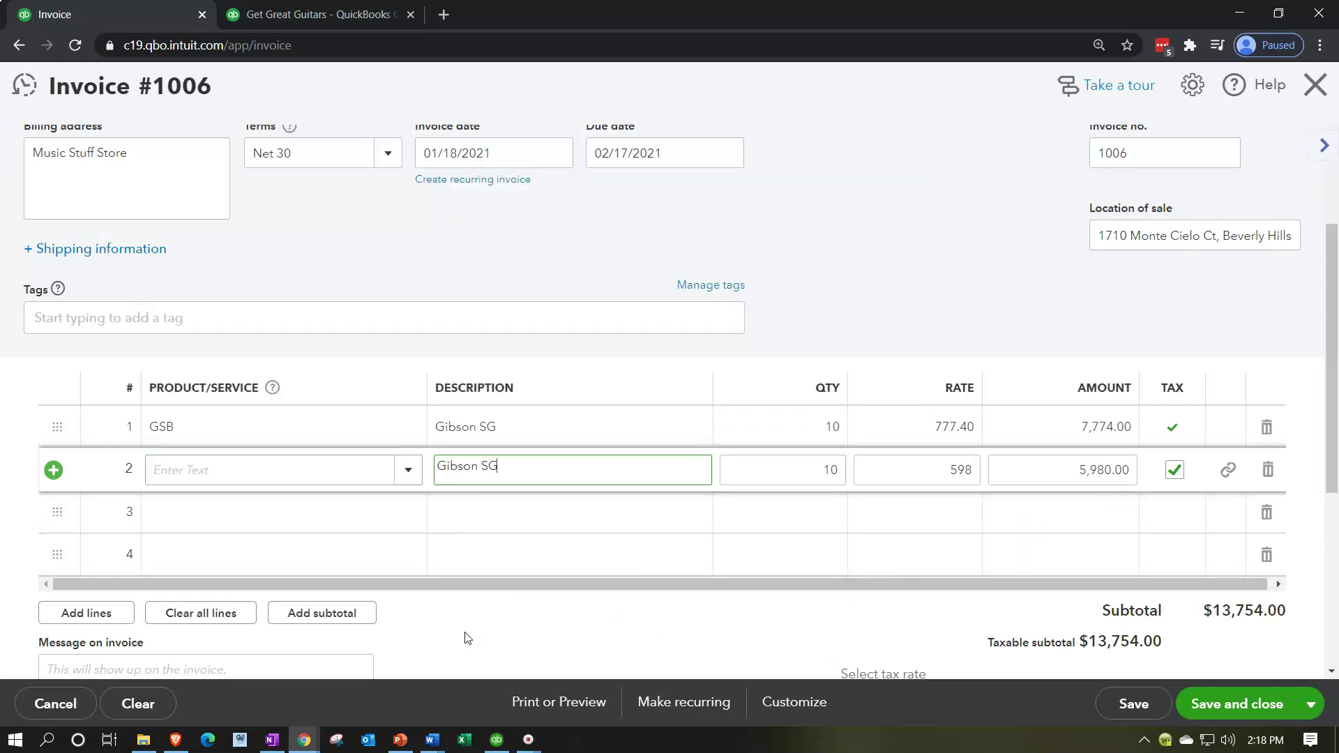
key(BackSpace)
key(BackSpace)
key(BackSpace)
key(BackSpace)
key(BackSpace)
key(BackSpace)
key(BackSpace)
key(BackSpace)
key(BackSpace)
Step: Clear the linked billable line's quantity, rate and amount, and make that line non-taxable
key(Tab)
key(BackSpace)
key(Tab)
key(BackSpace)
key(Tab)
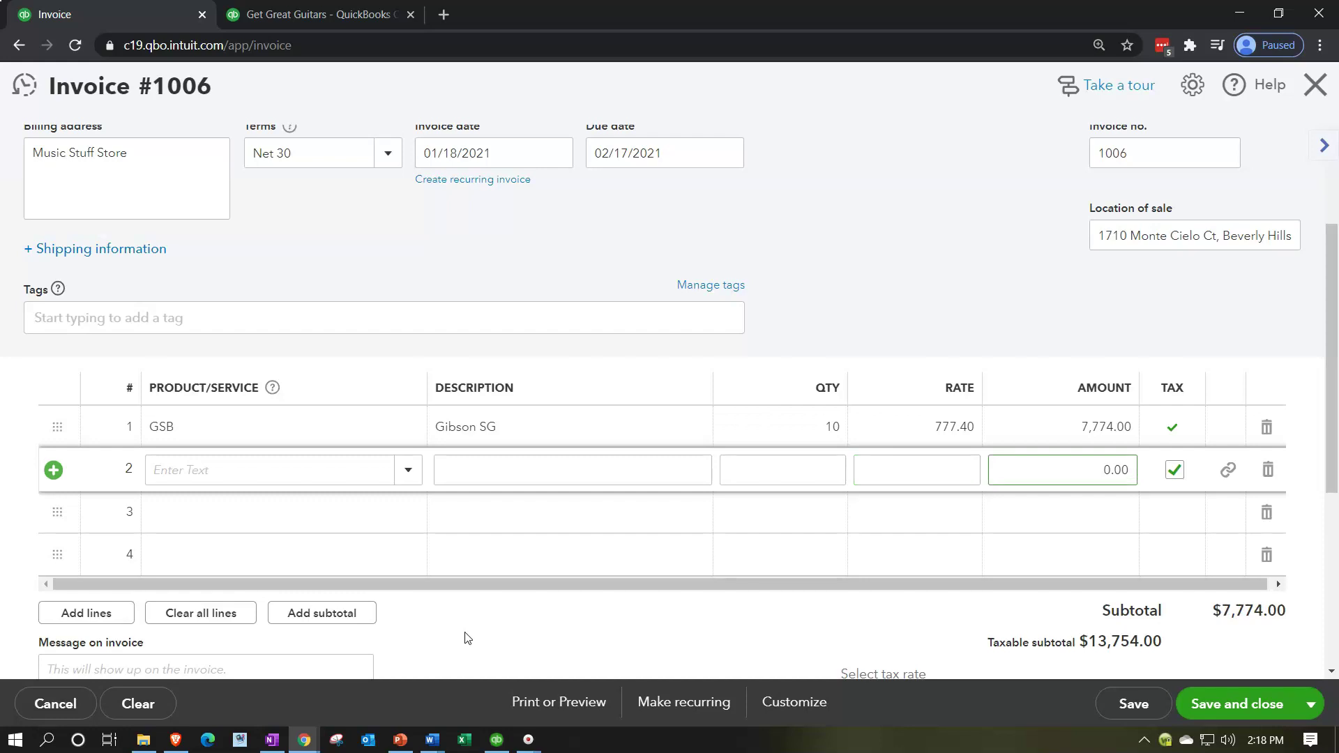
key(BackSpace)
key(BackSpace)
key(BackSpace)
key(BackSpace)
key(Tab)
key(Tab)
key(Tab)
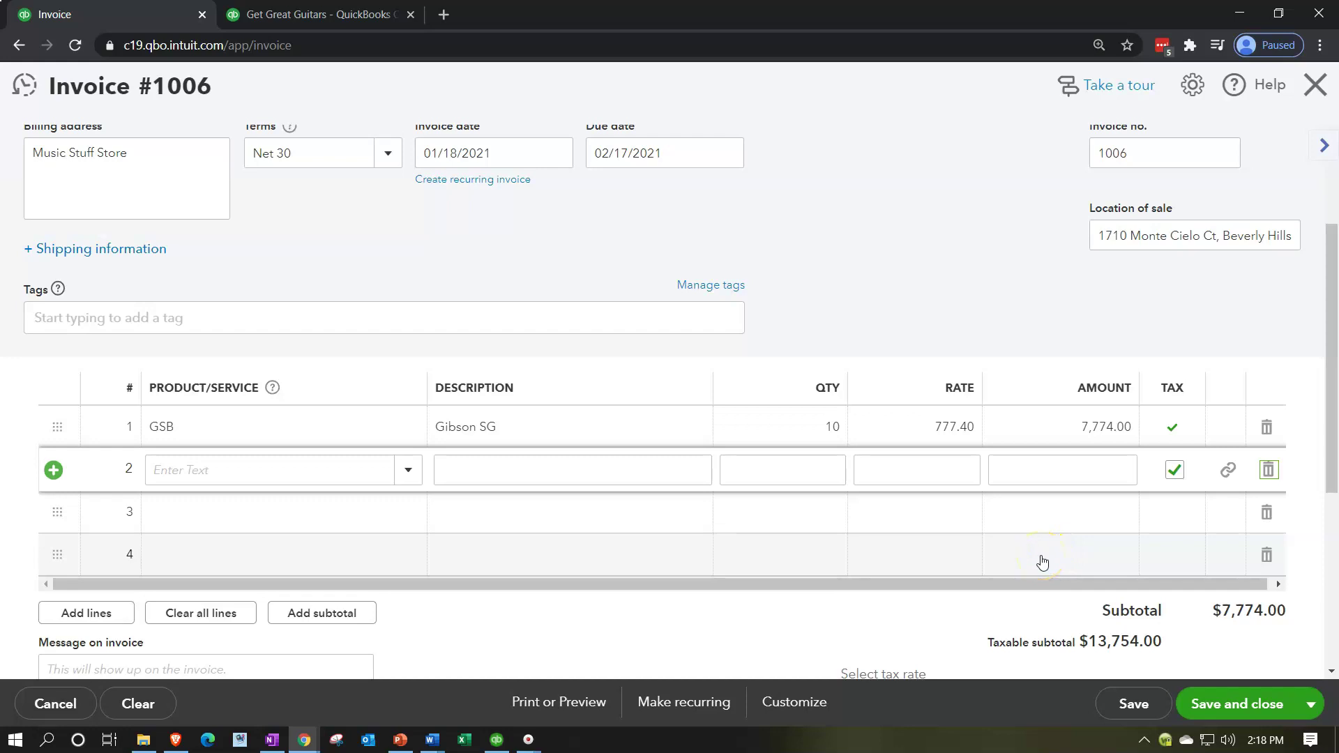
click(1175, 470)
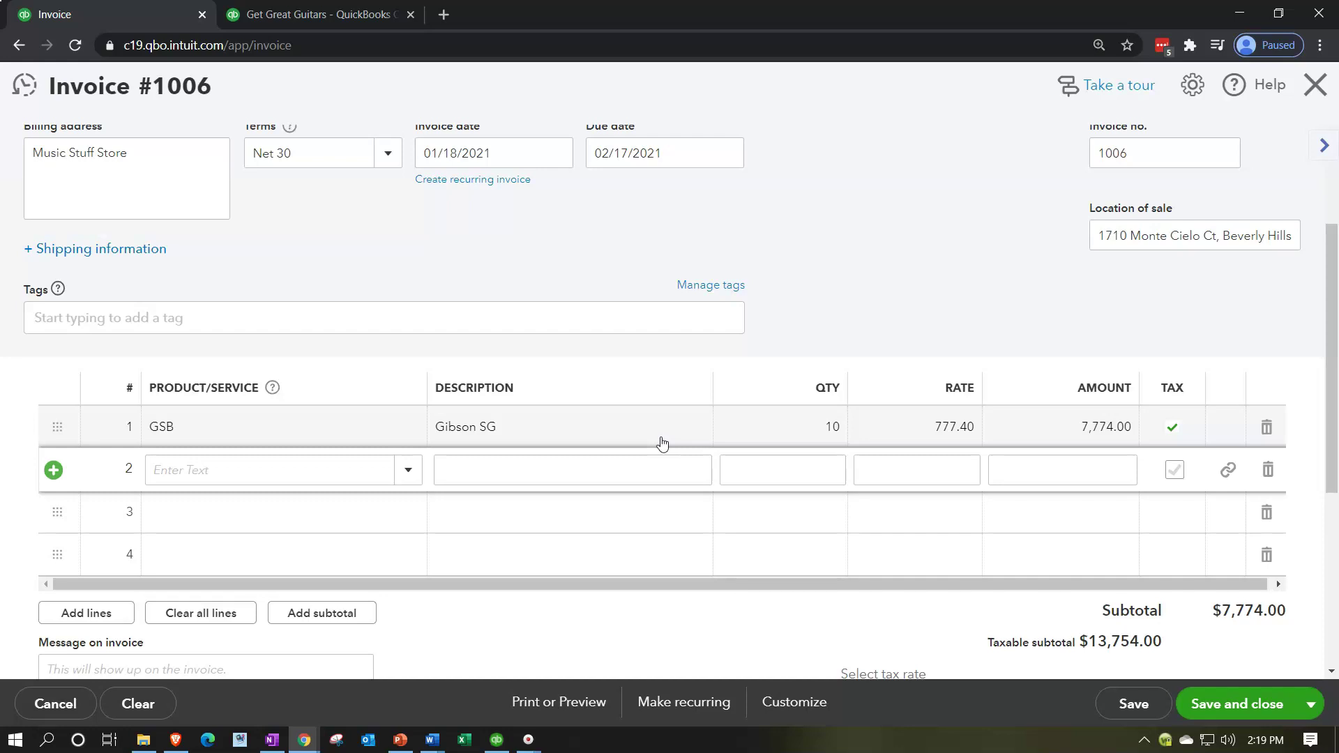
Step: Override the invoice's sales tax with a 5% rate, giving "Other (or reason not listed)" as the reason
scroll(662, 443, down, 3)
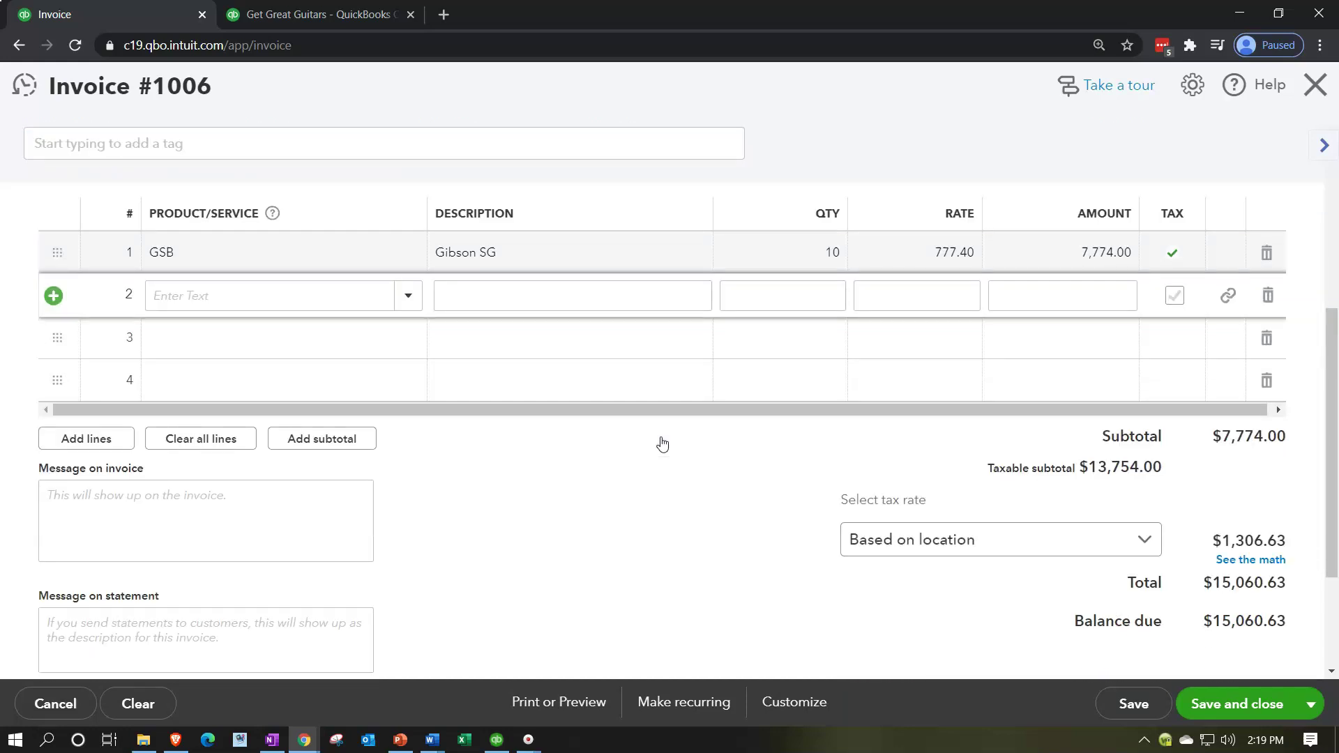
scroll(747, 544, down, 2)
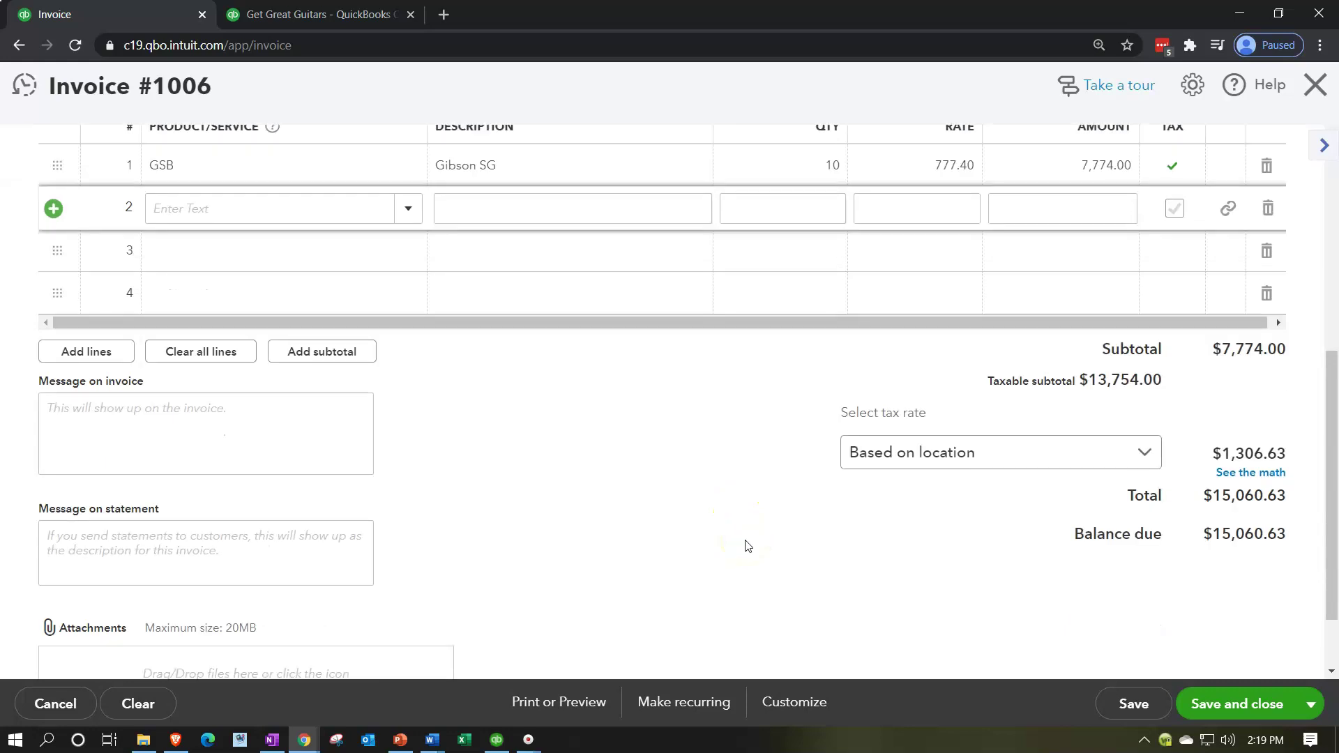
click(1237, 480)
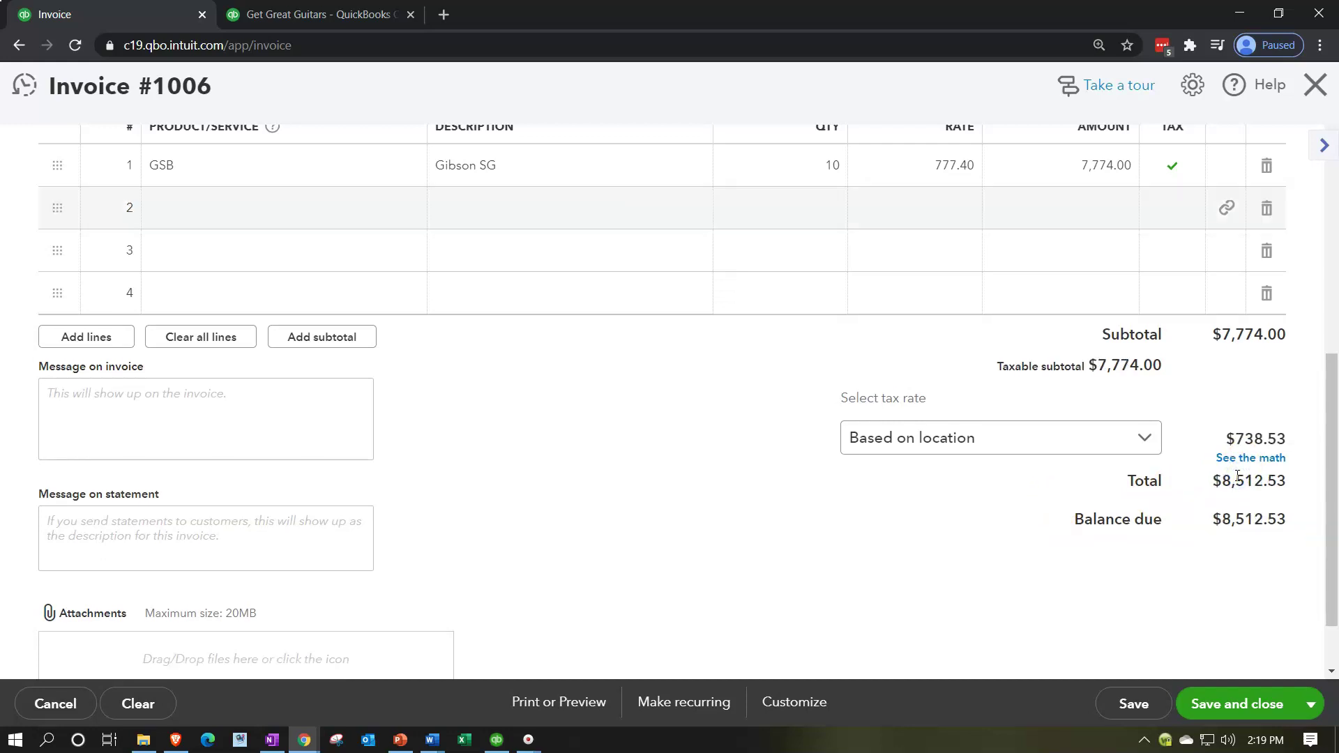
click(1241, 463)
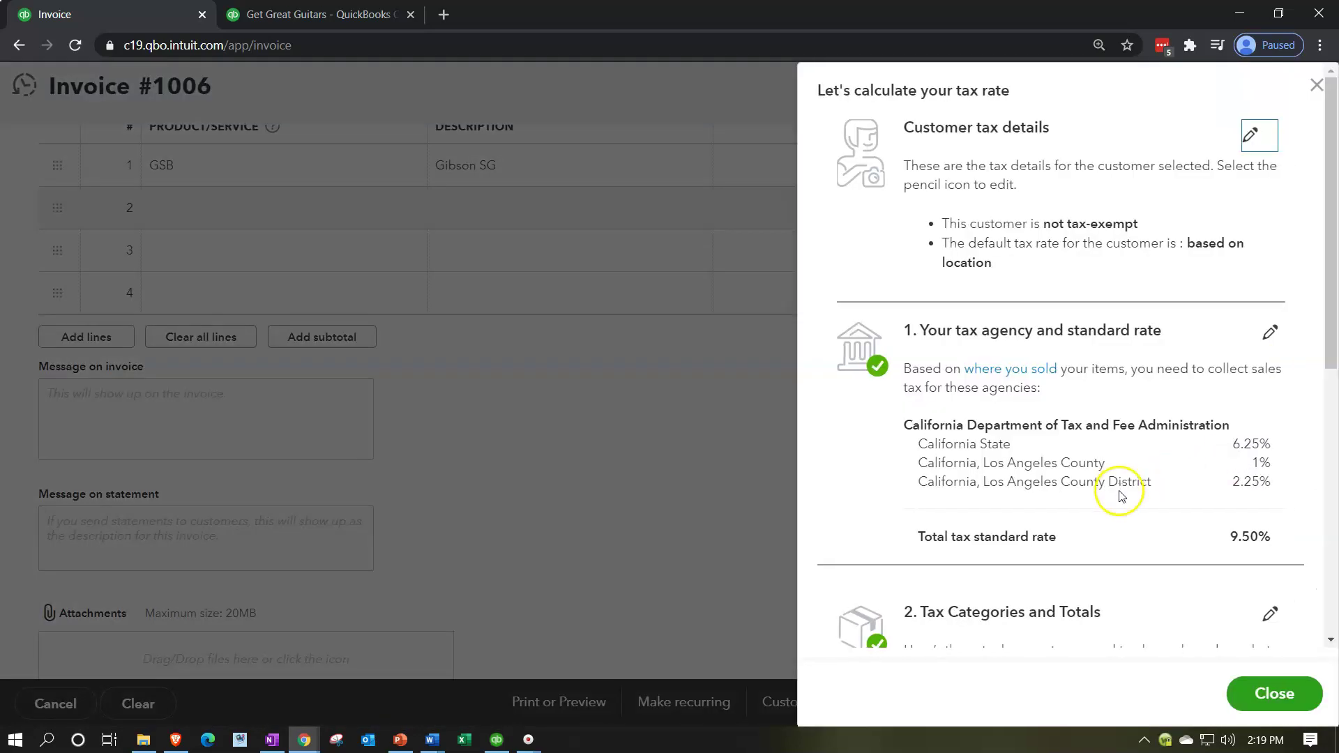
scroll(1121, 510, down, 5)
click(1174, 422)
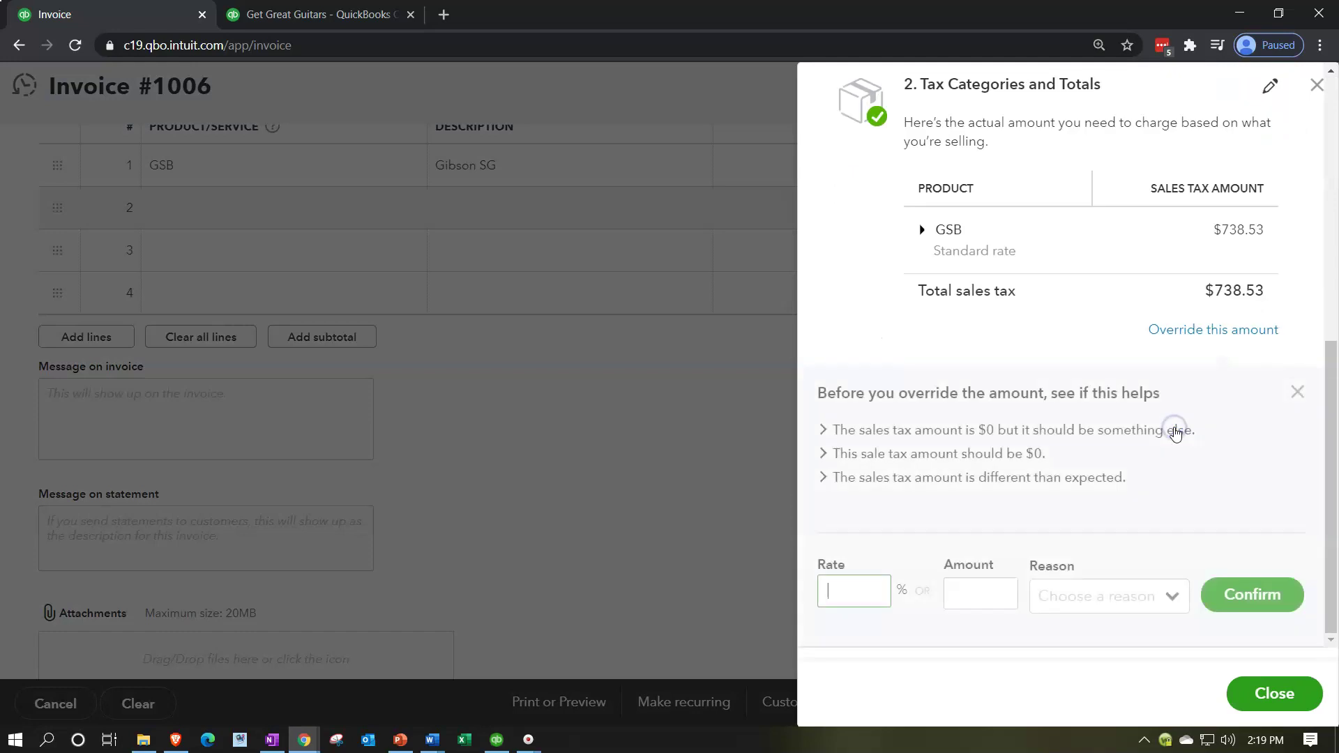
click(851, 590)
text(5)
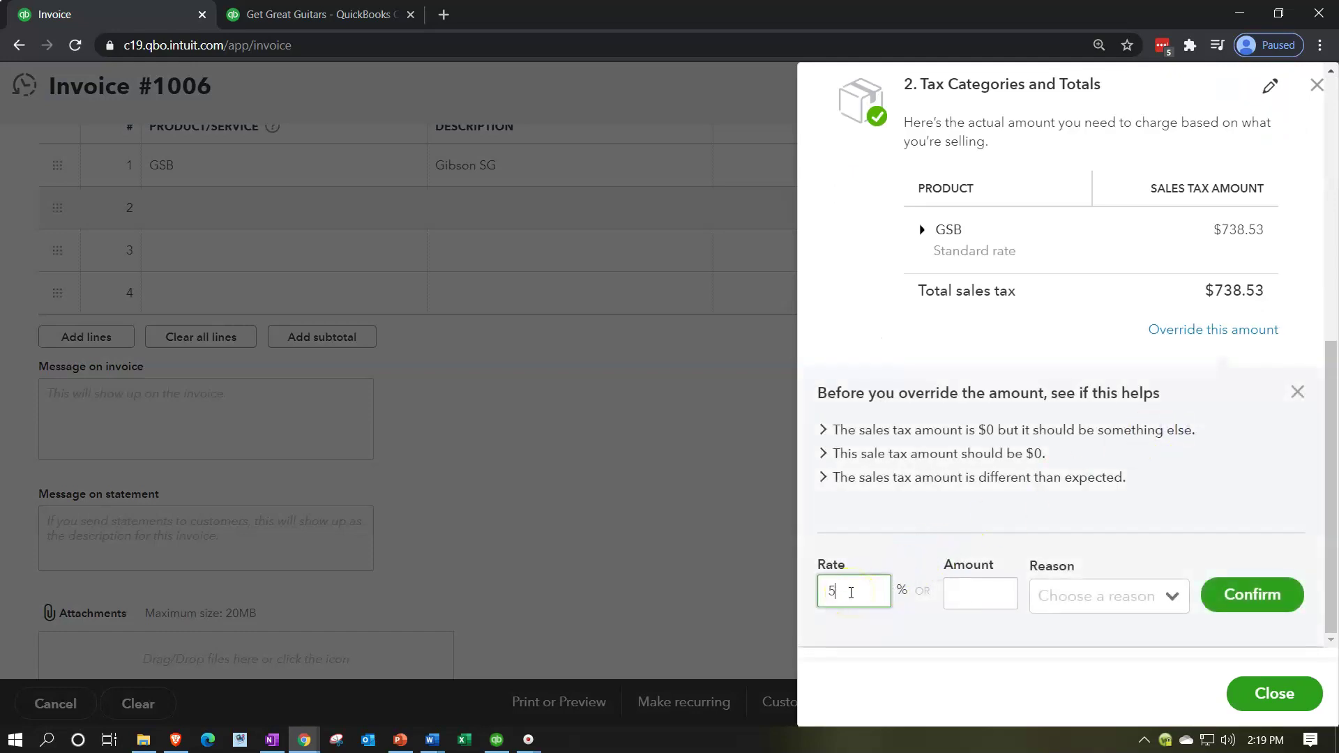
click(1234, 571)
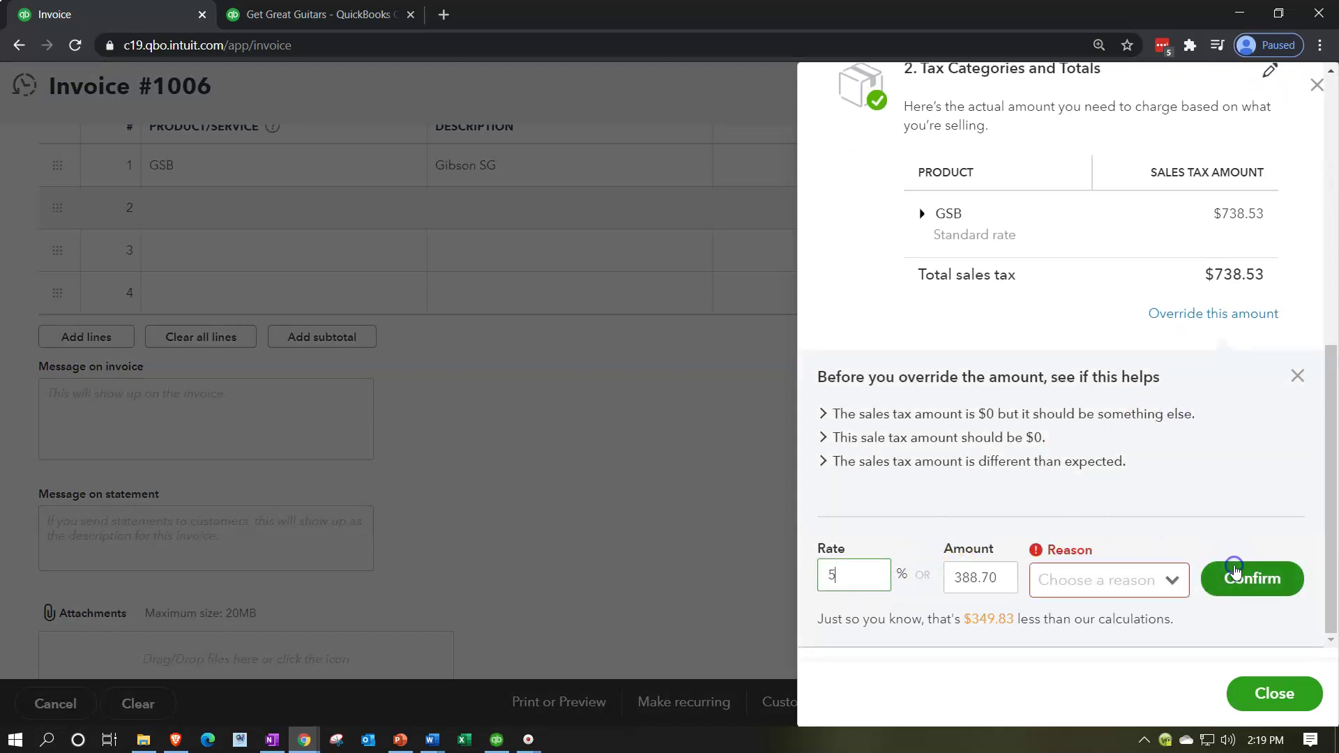
click(1172, 581)
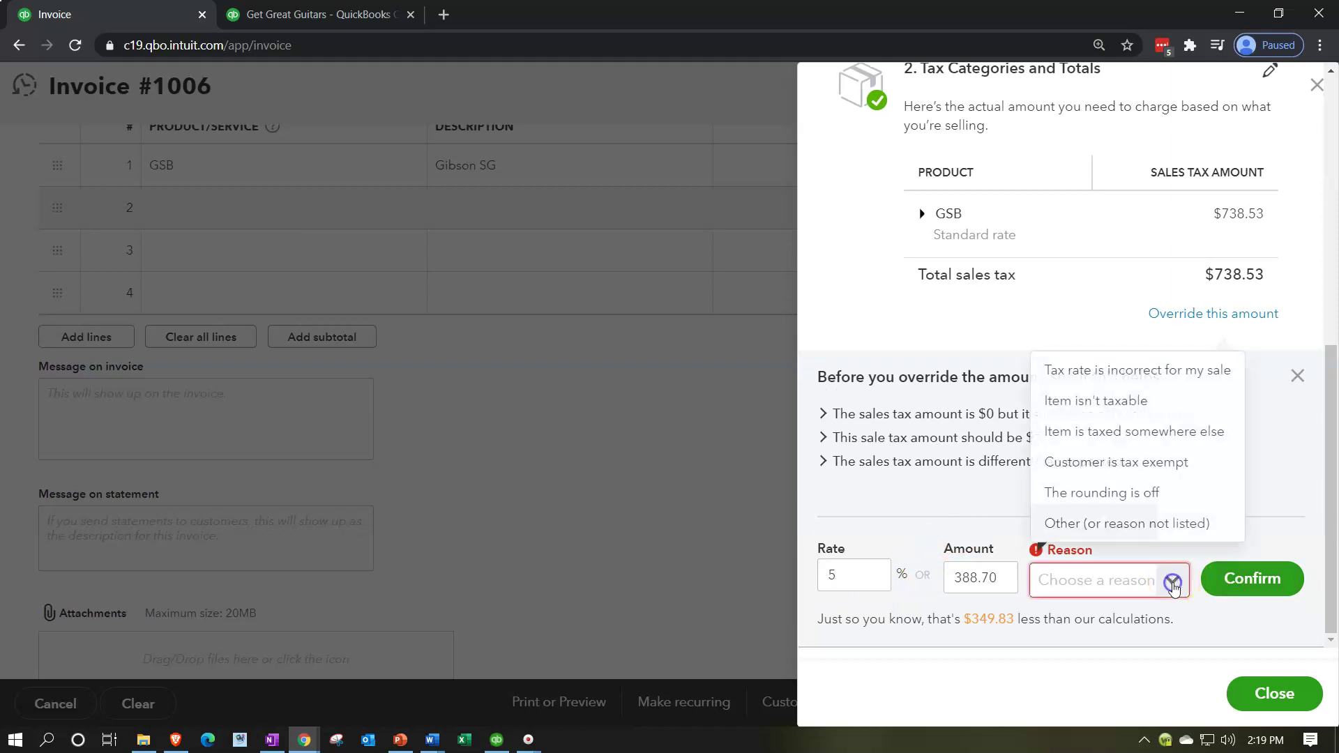
click(1116, 523)
click(1224, 579)
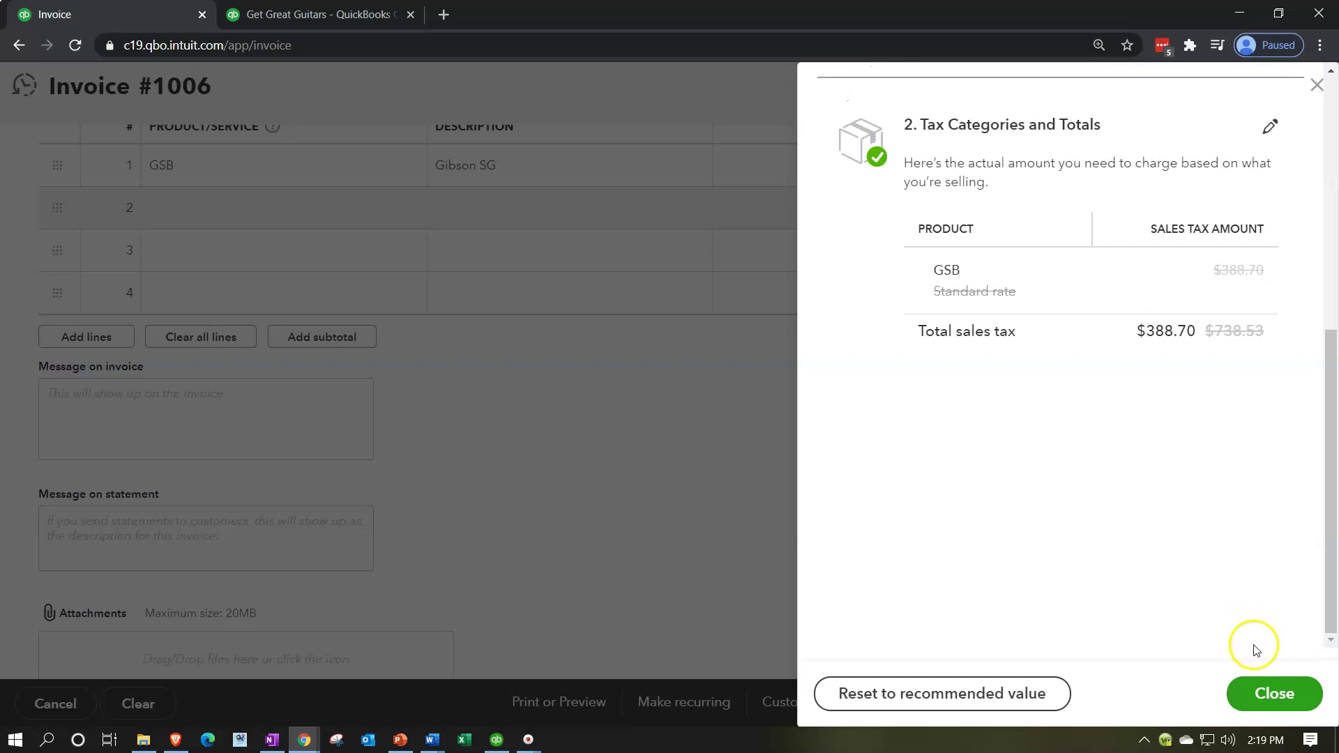
click(1272, 689)
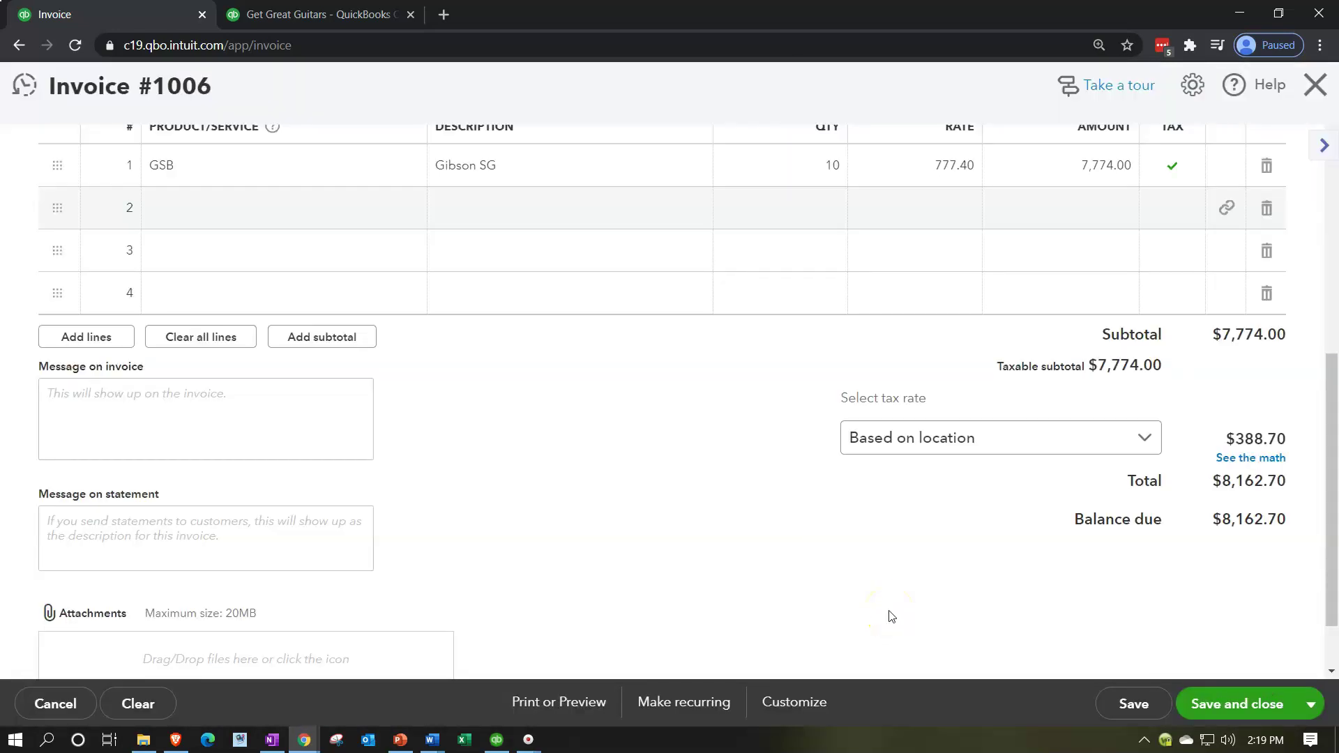
Step: Review the invoice's lines and totals, and save and close it
scroll(889, 617, up, 5)
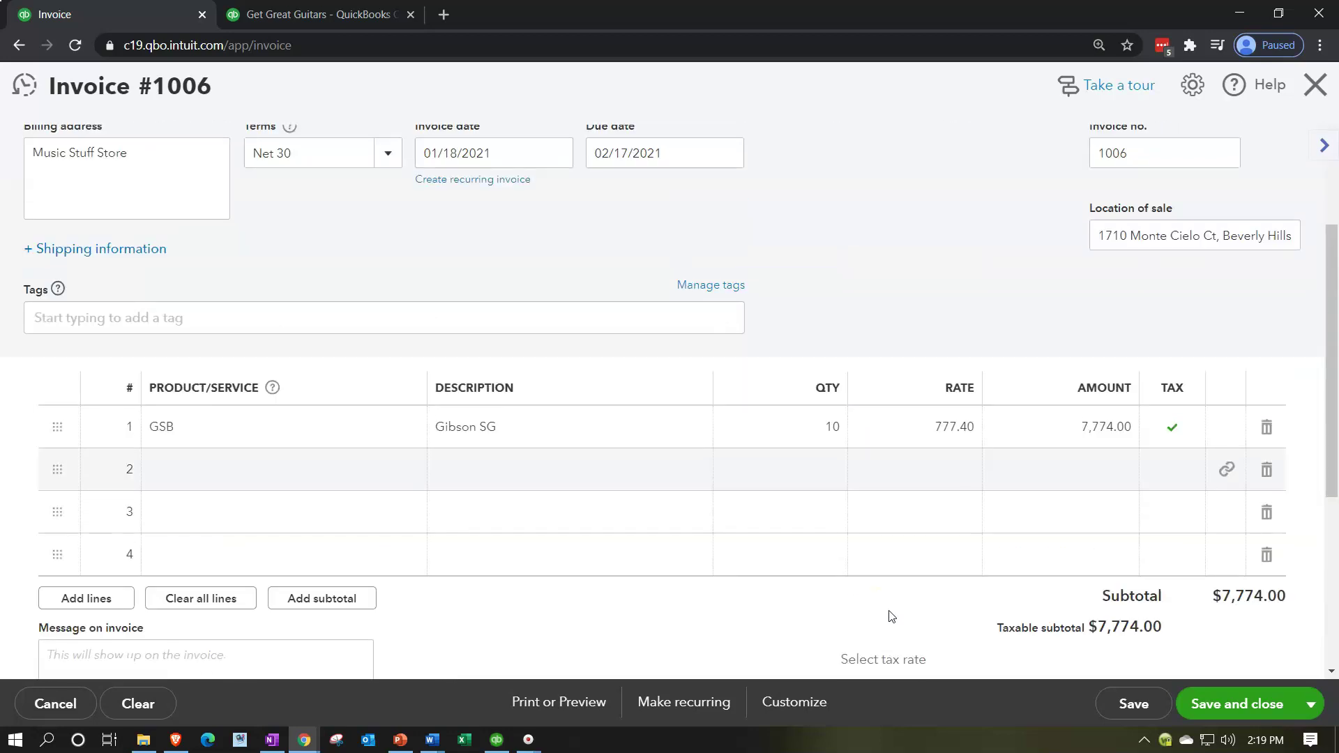
scroll(890, 617, down, 3)
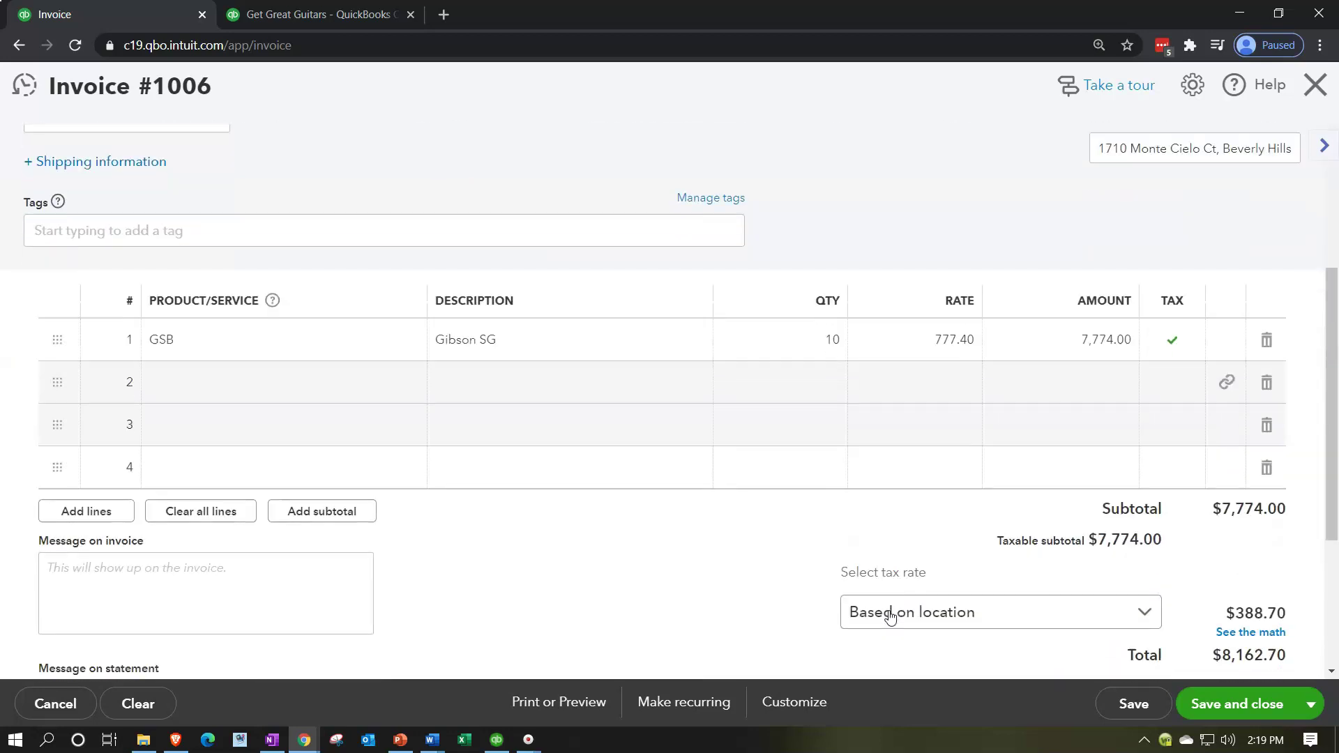
scroll(889, 617, down, 1)
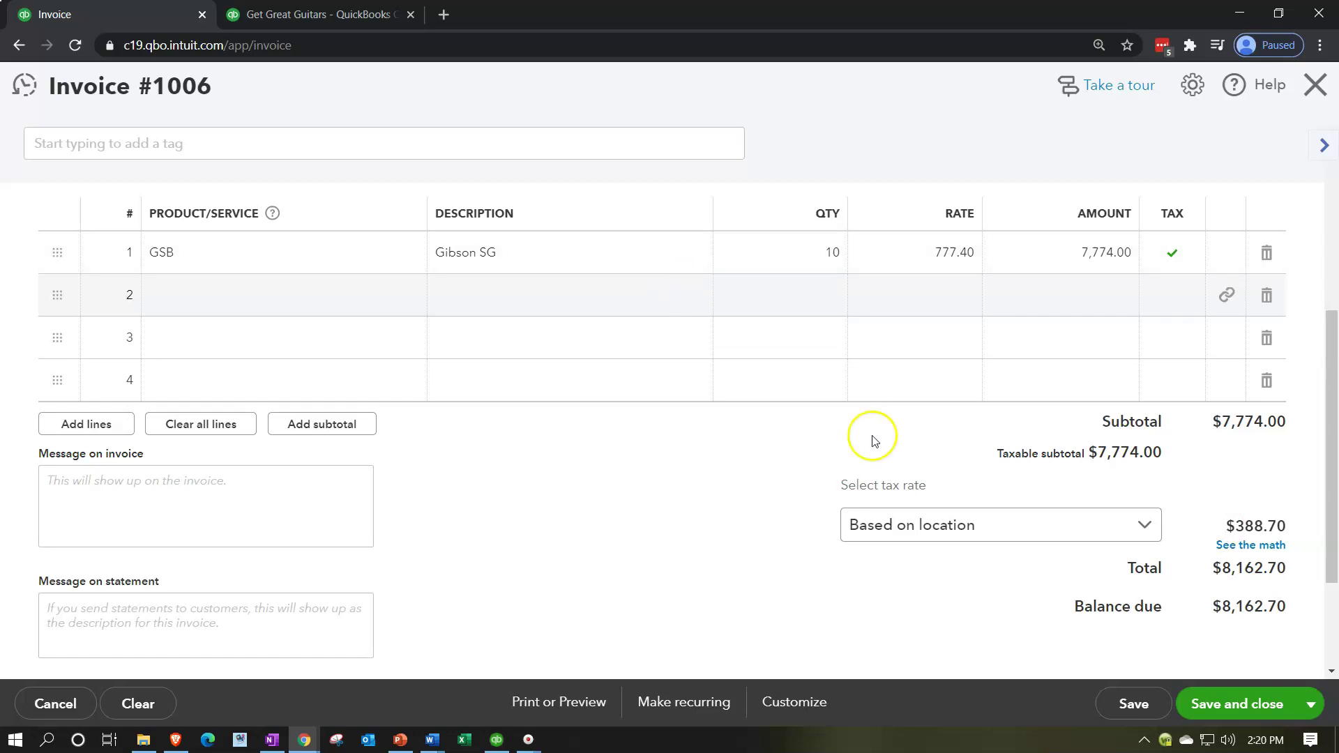
click(1217, 700)
scroll(1186, 676, down, 5)
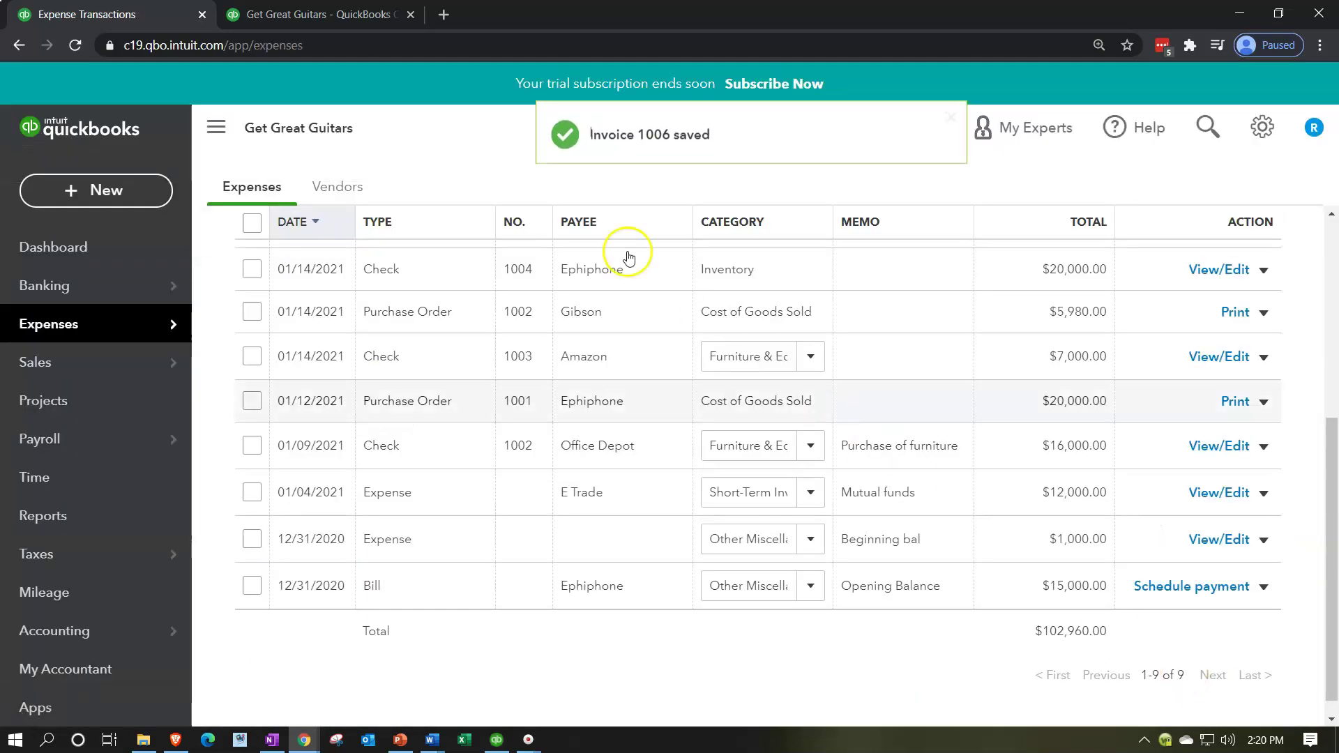
Step: Switch to the Trial Balance report and rerun it to include the saved invoice
click(314, 14)
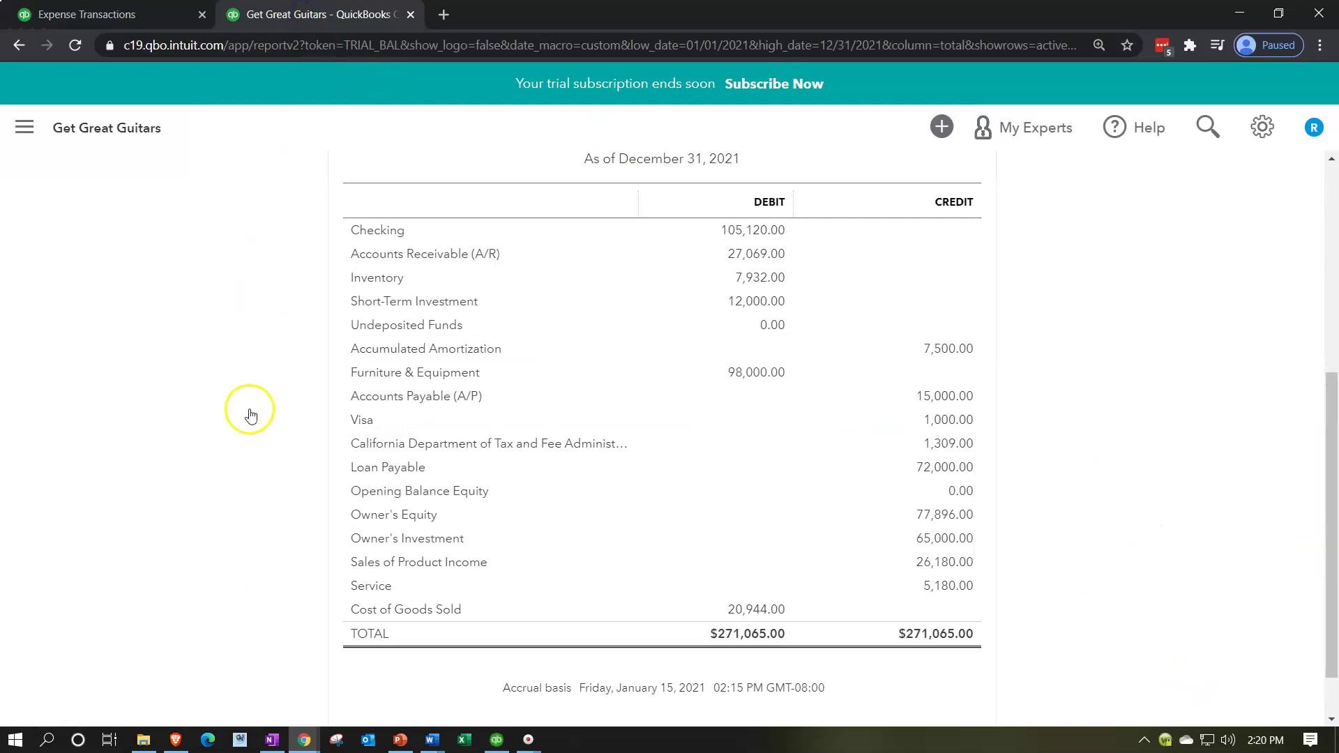
scroll(488, 479, up, 6)
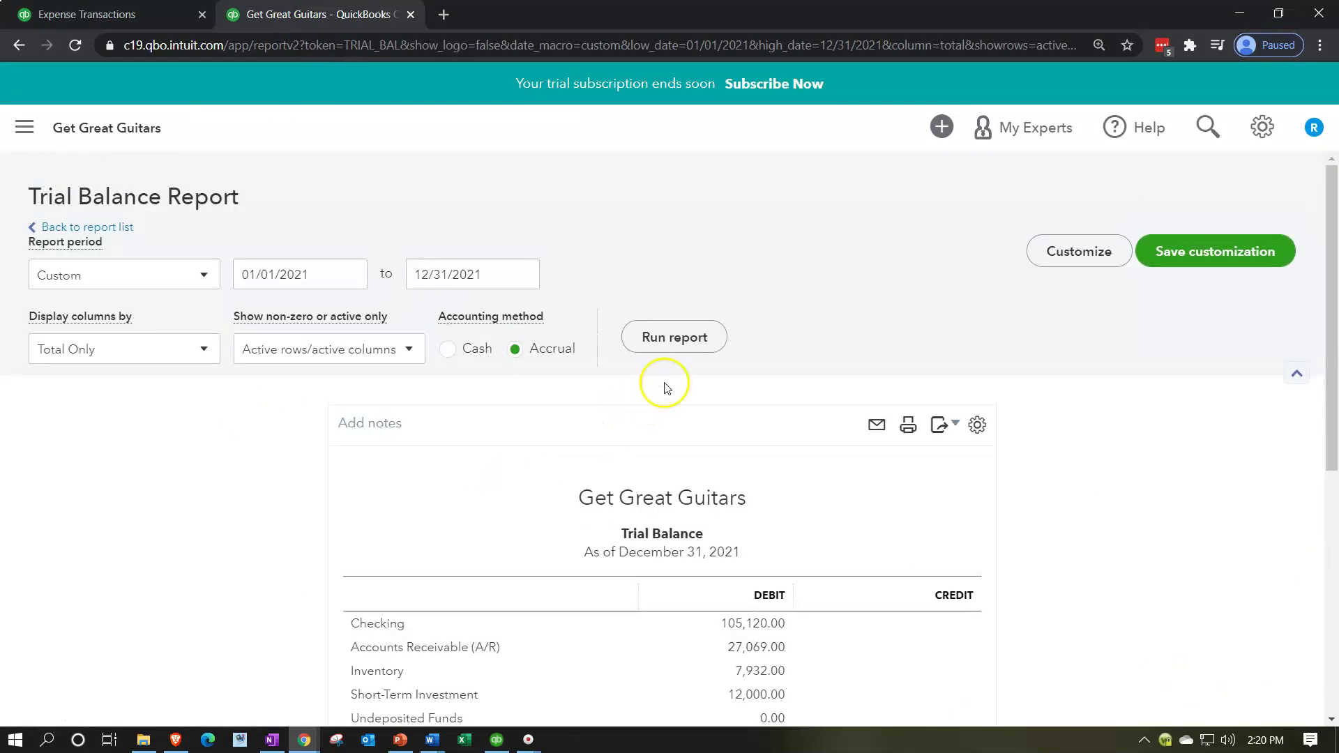
click(674, 338)
scroll(283, 544, down, 3)
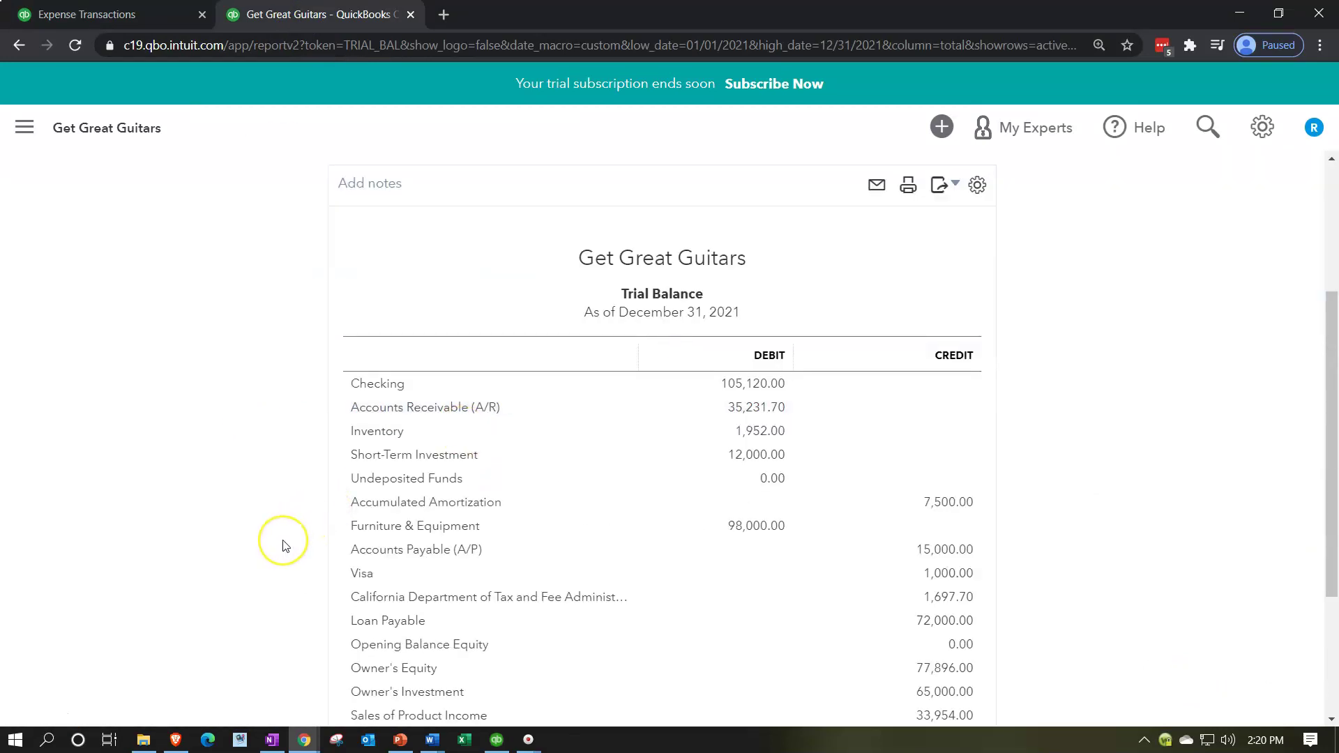
scroll(282, 544, down, 1)
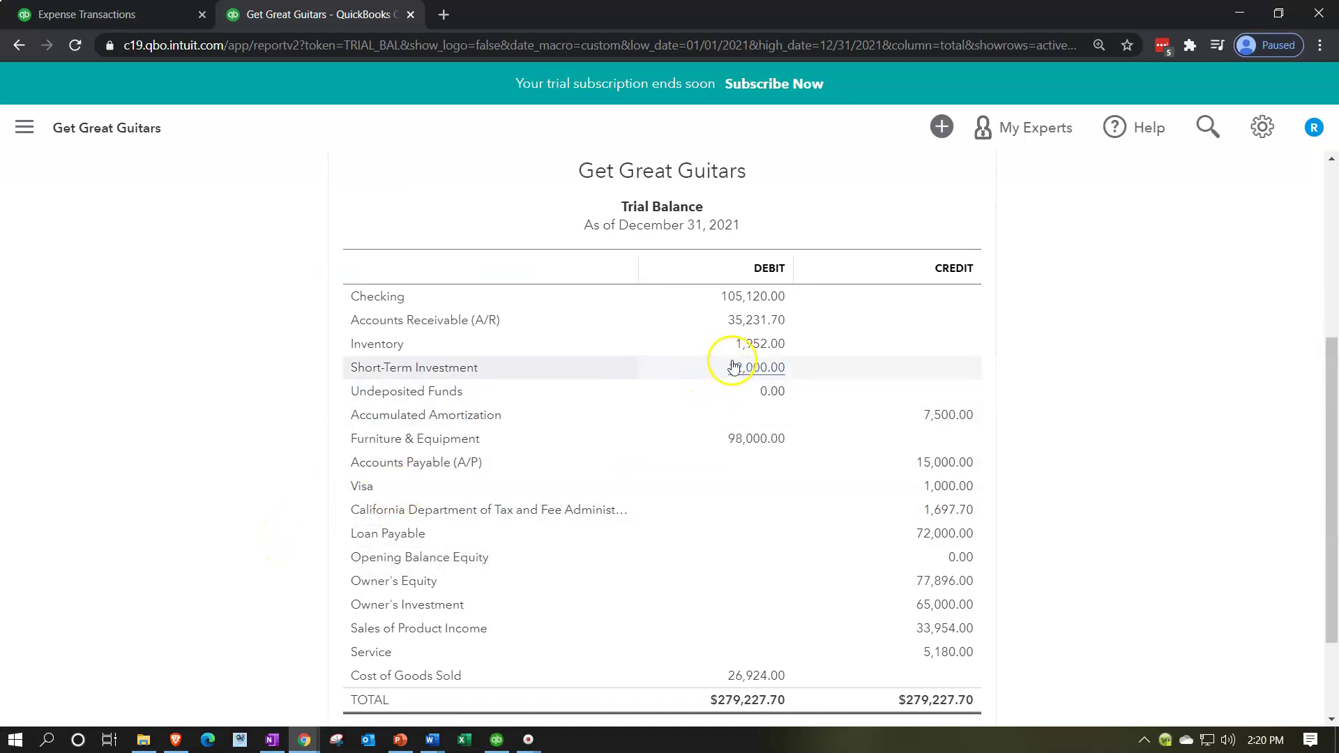
Step: Check the Music Stuff Store invoice in the Accounts Receivable transaction detail, and return to the Trial Balance
click(747, 322)
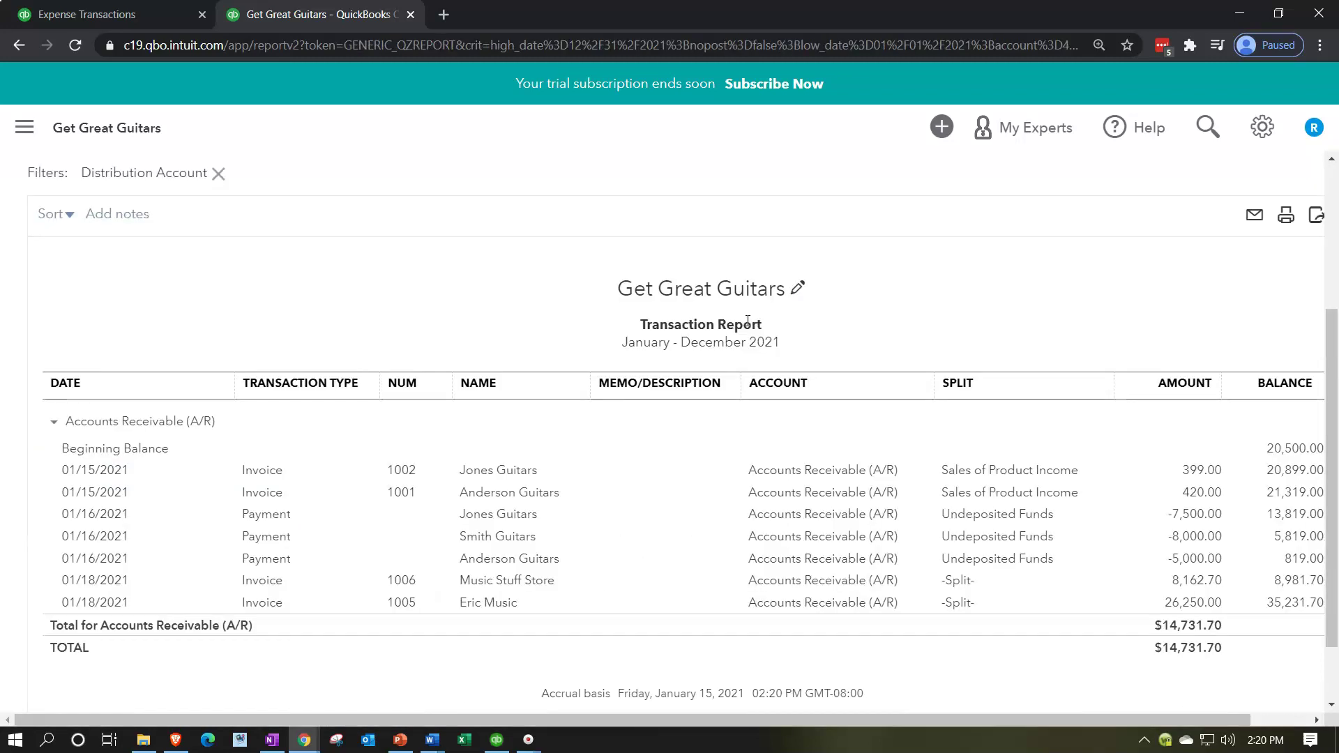
scroll(733, 377, down, 1)
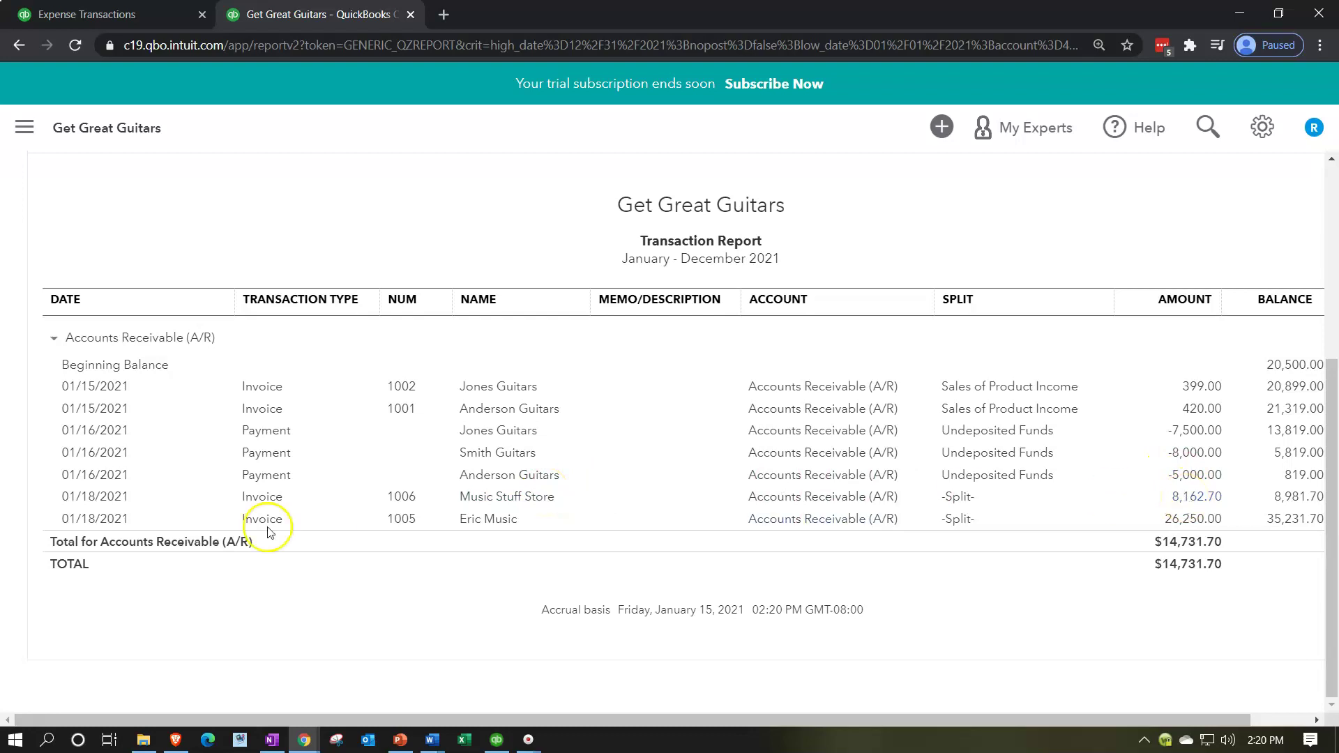
scroll(268, 532, up, 4)
click(147, 227)
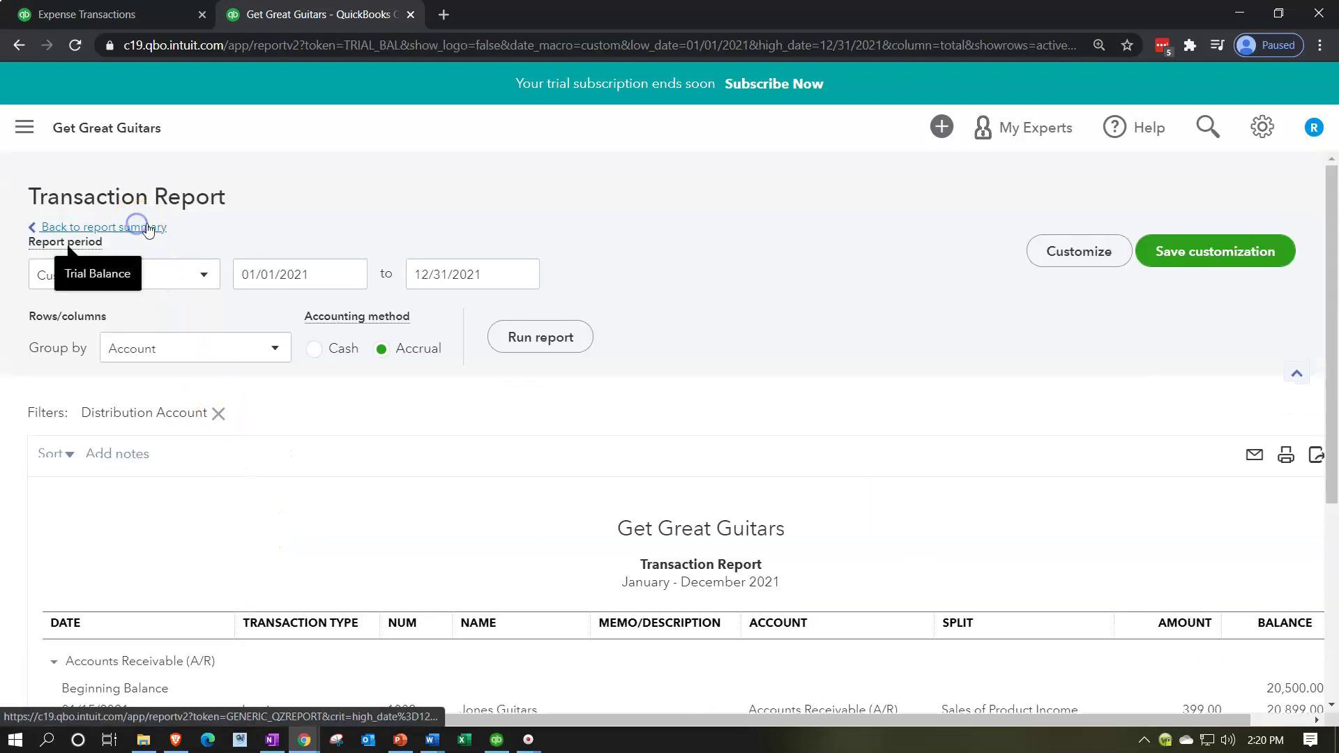
Step: Review the Music Stuff Store invoice from the Sales of Product Income detail, close it, and return to the Trial Balance
scroll(576, 447, down, 4)
scroll(523, 538, down, 3)
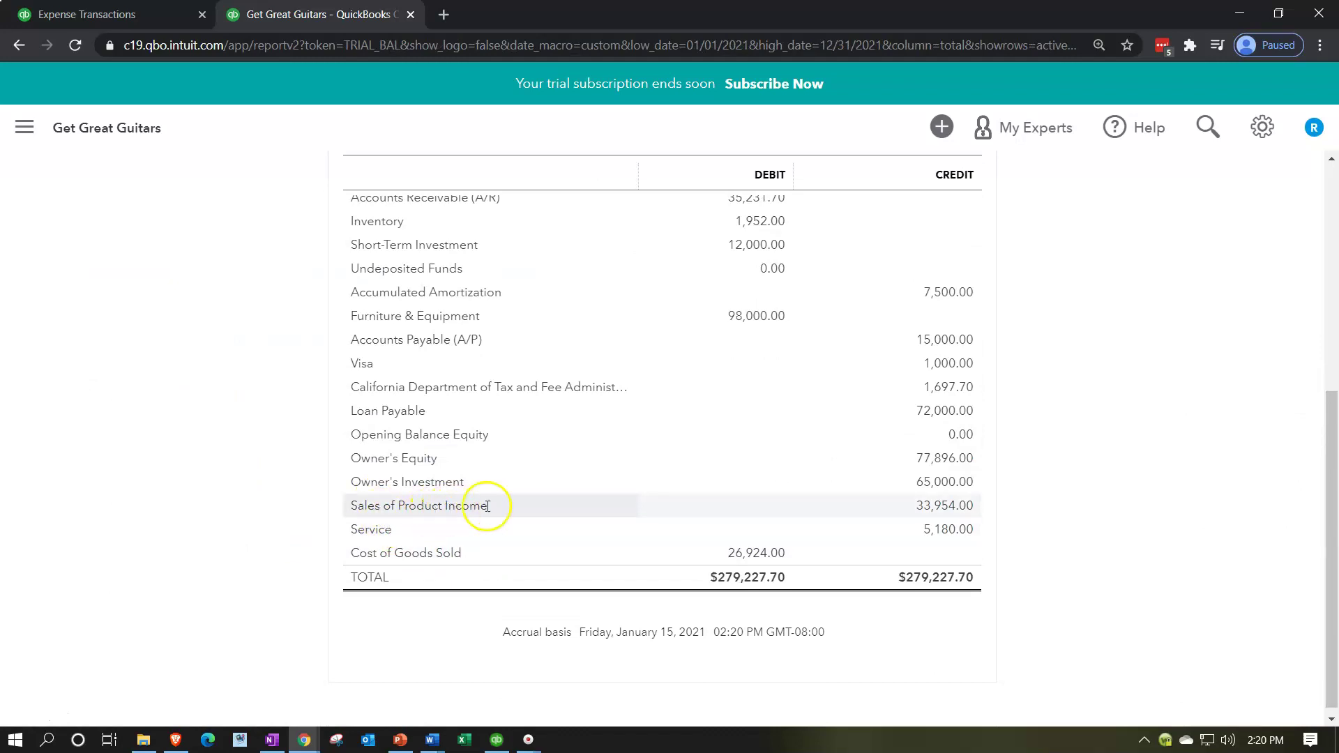
click(919, 503)
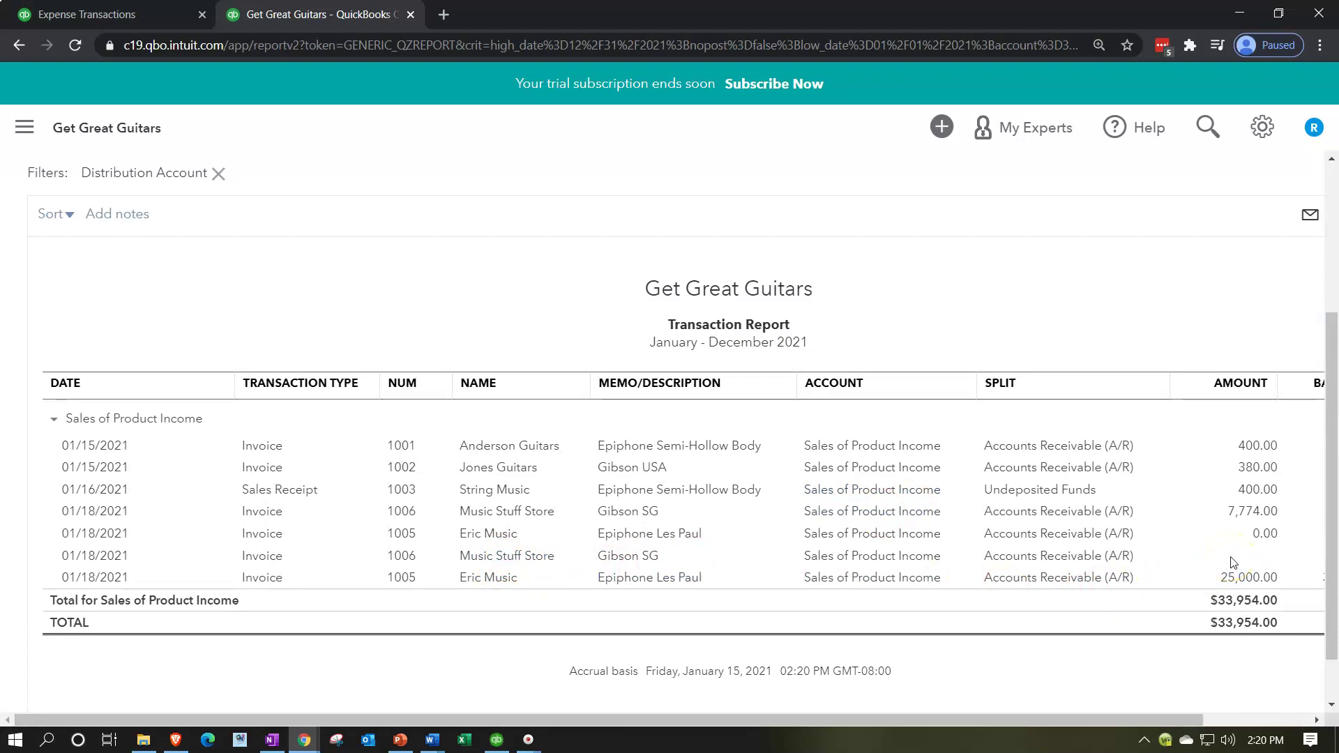
click(1241, 519)
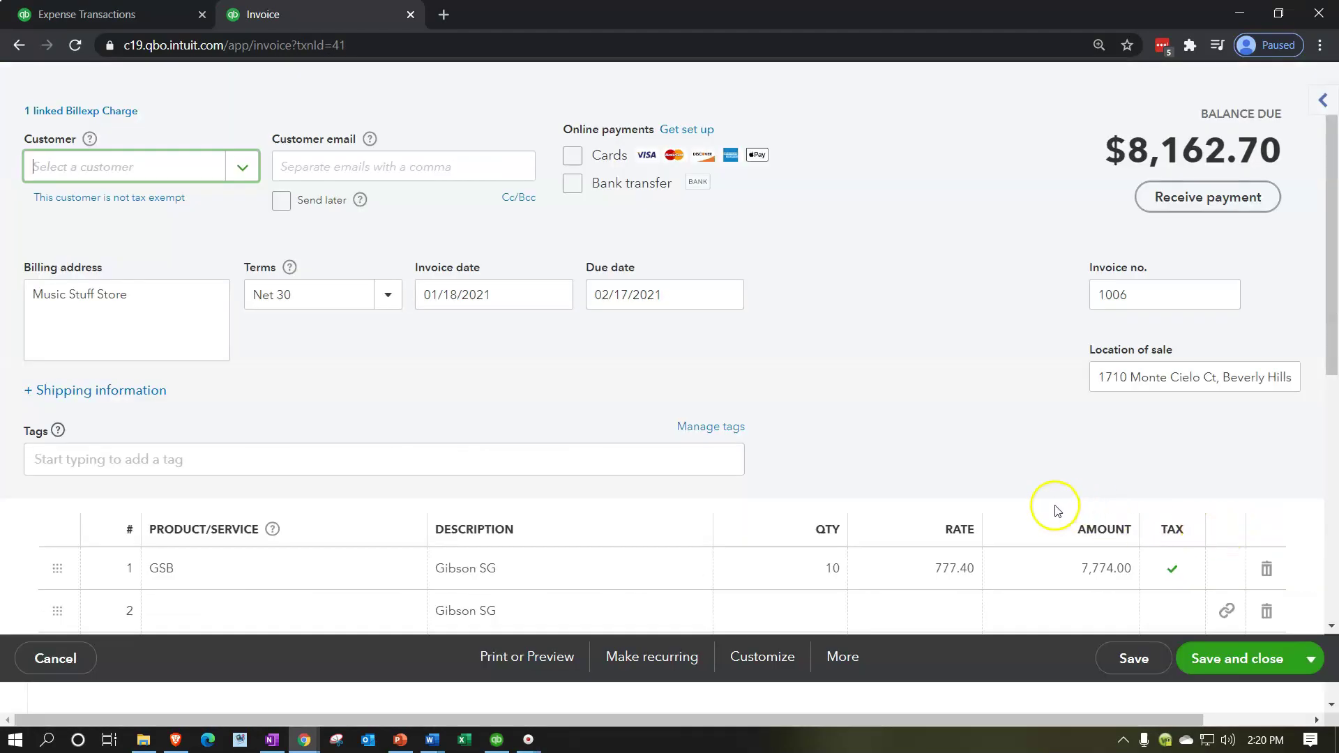
scroll(1040, 510, down, 3)
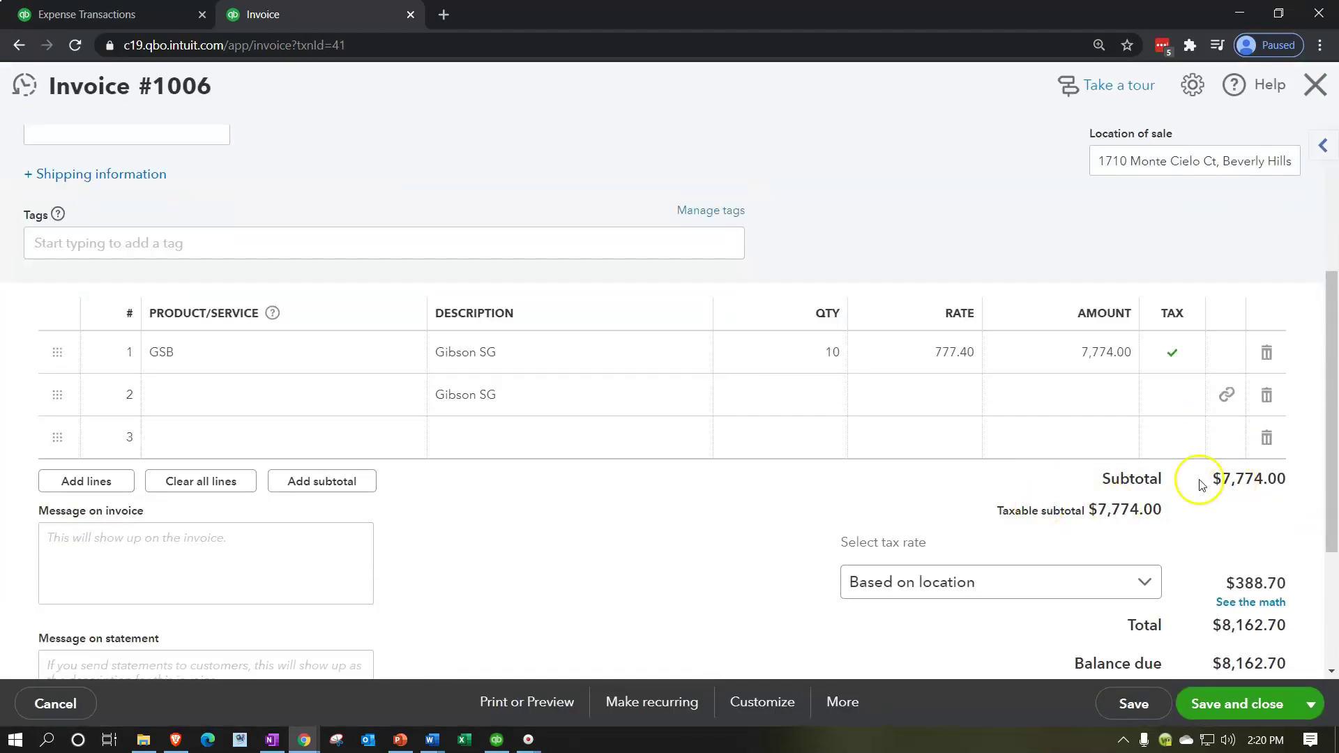
scroll(300, 390, up, 5)
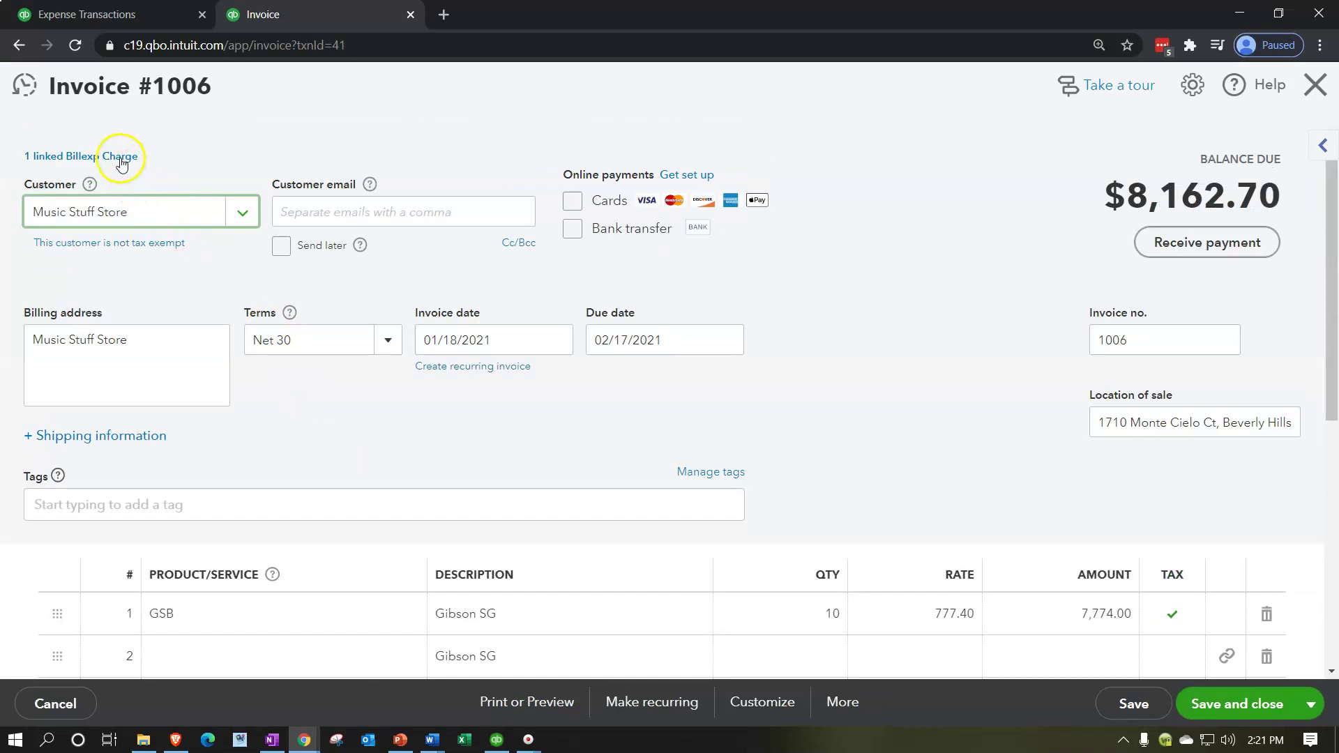
click(1316, 85)
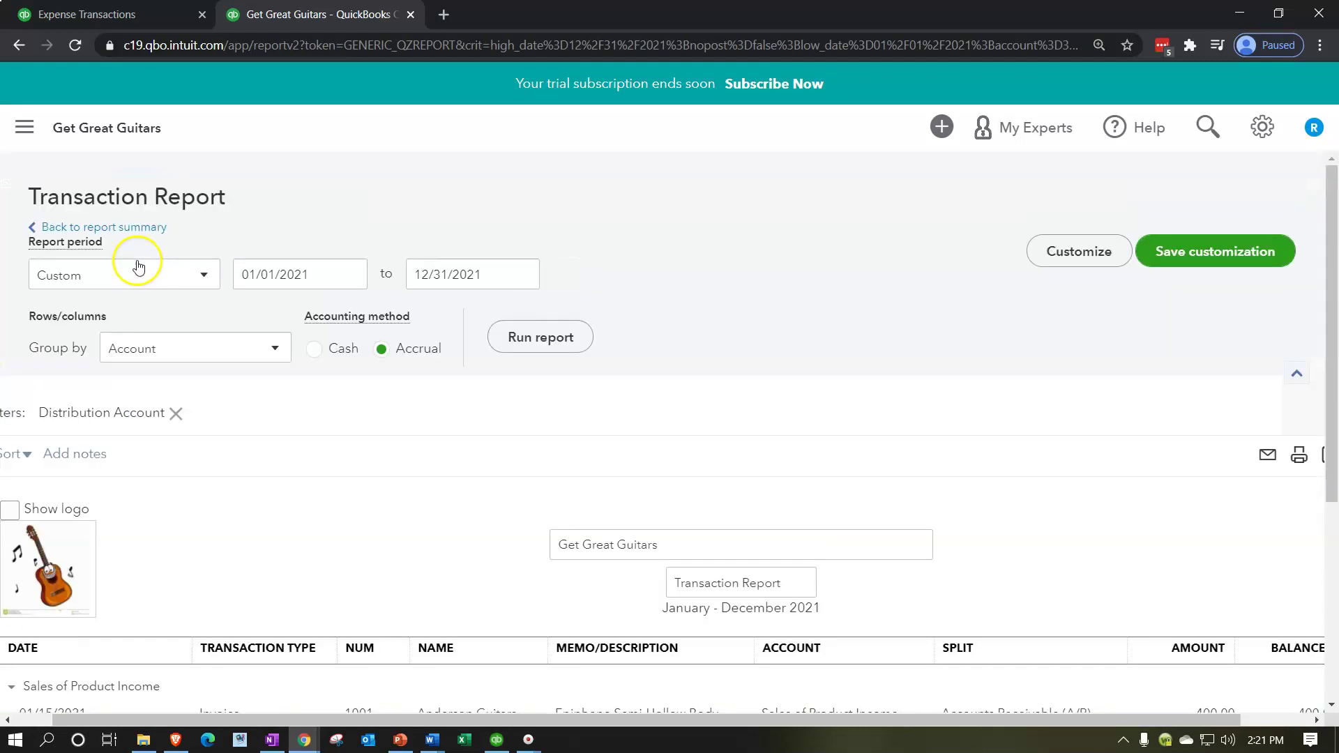
click(134, 229)
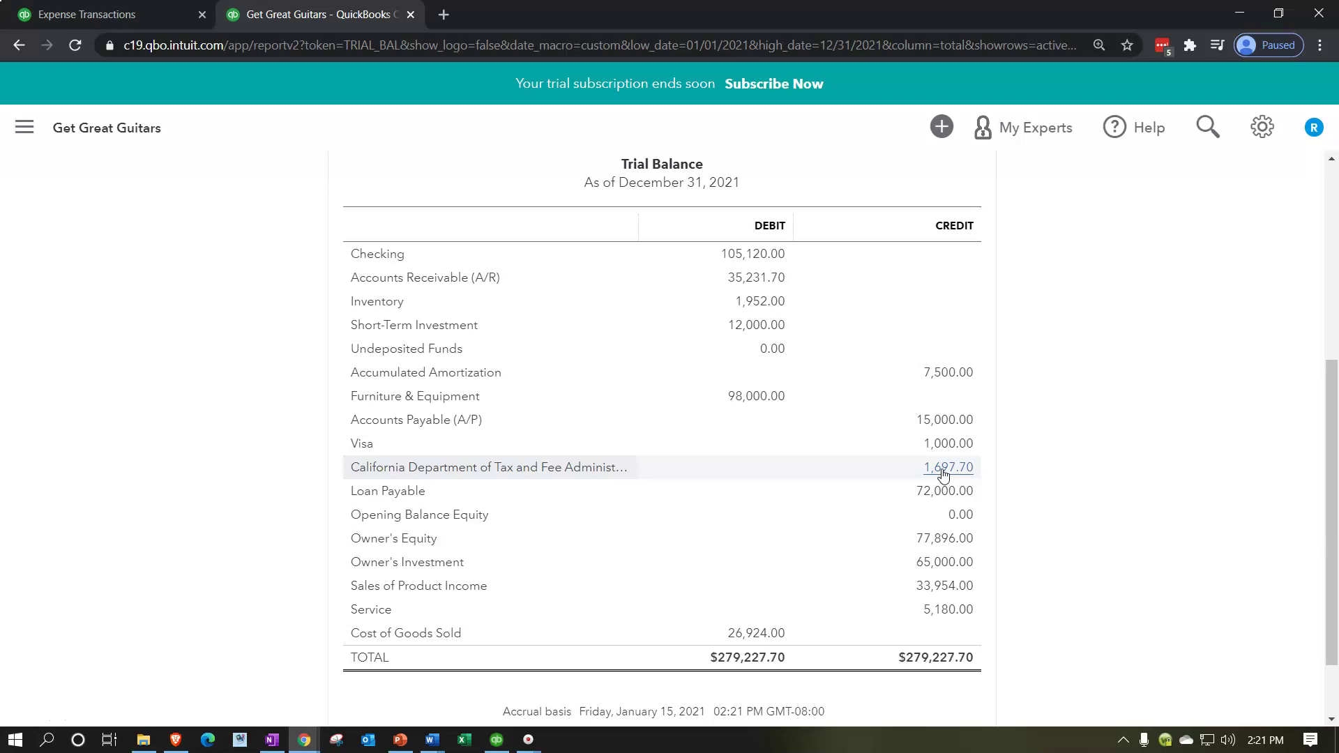
Step: Review the Music Stuff Store invoice from the Inventory transaction detail, close it, and return to the Trial Balance
click(745, 304)
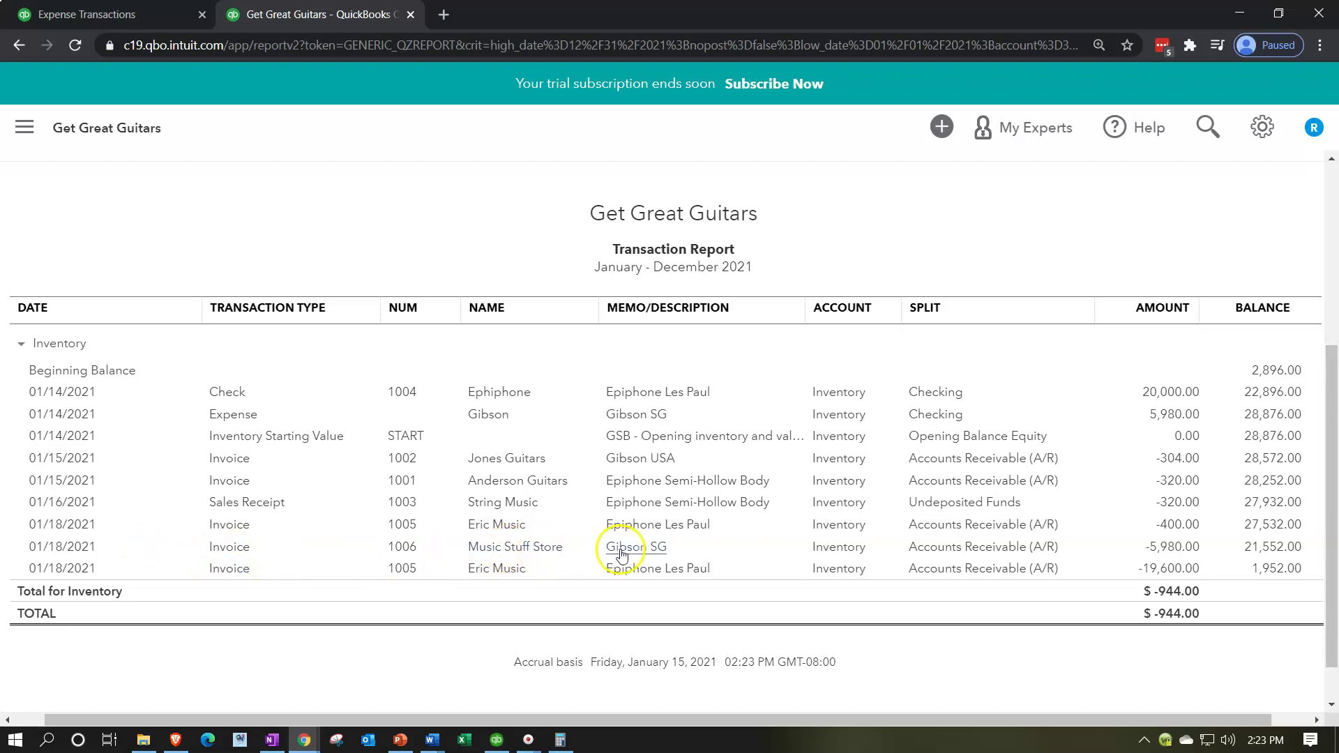
click(1168, 554)
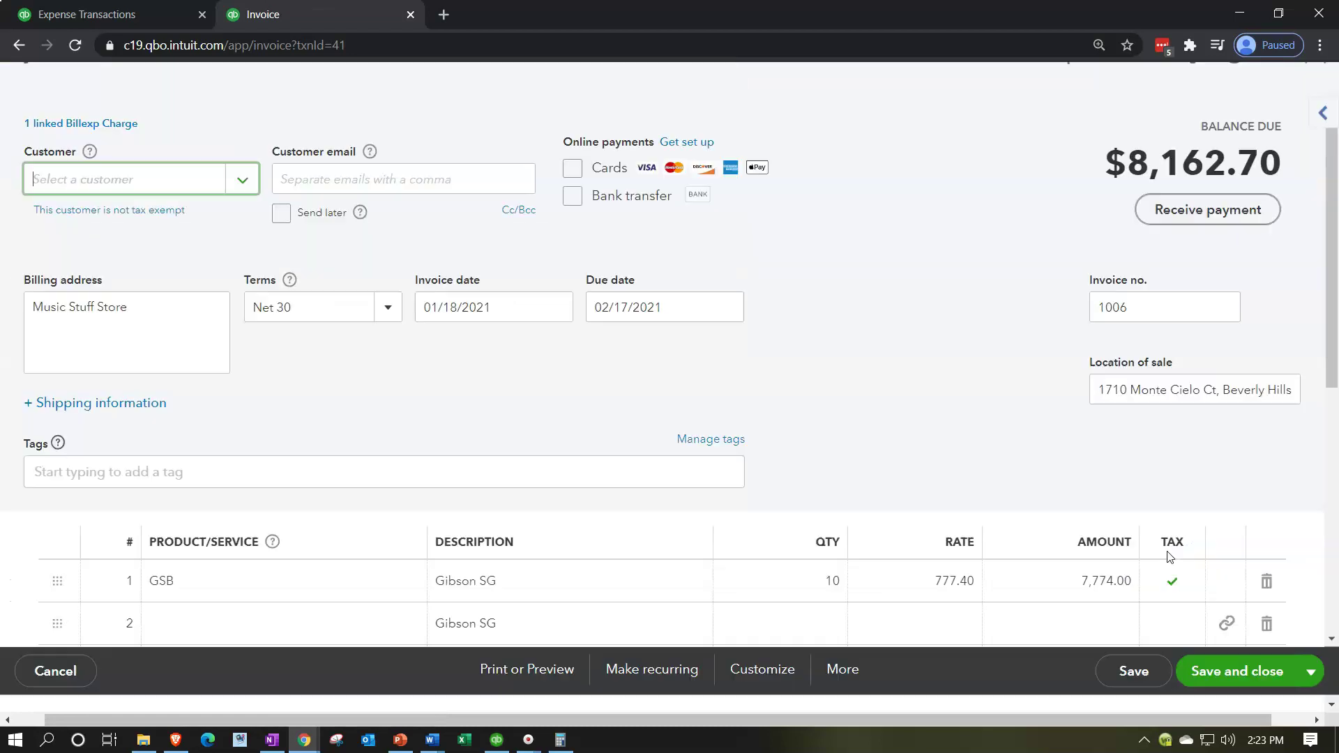
scroll(921, 452, down, 2)
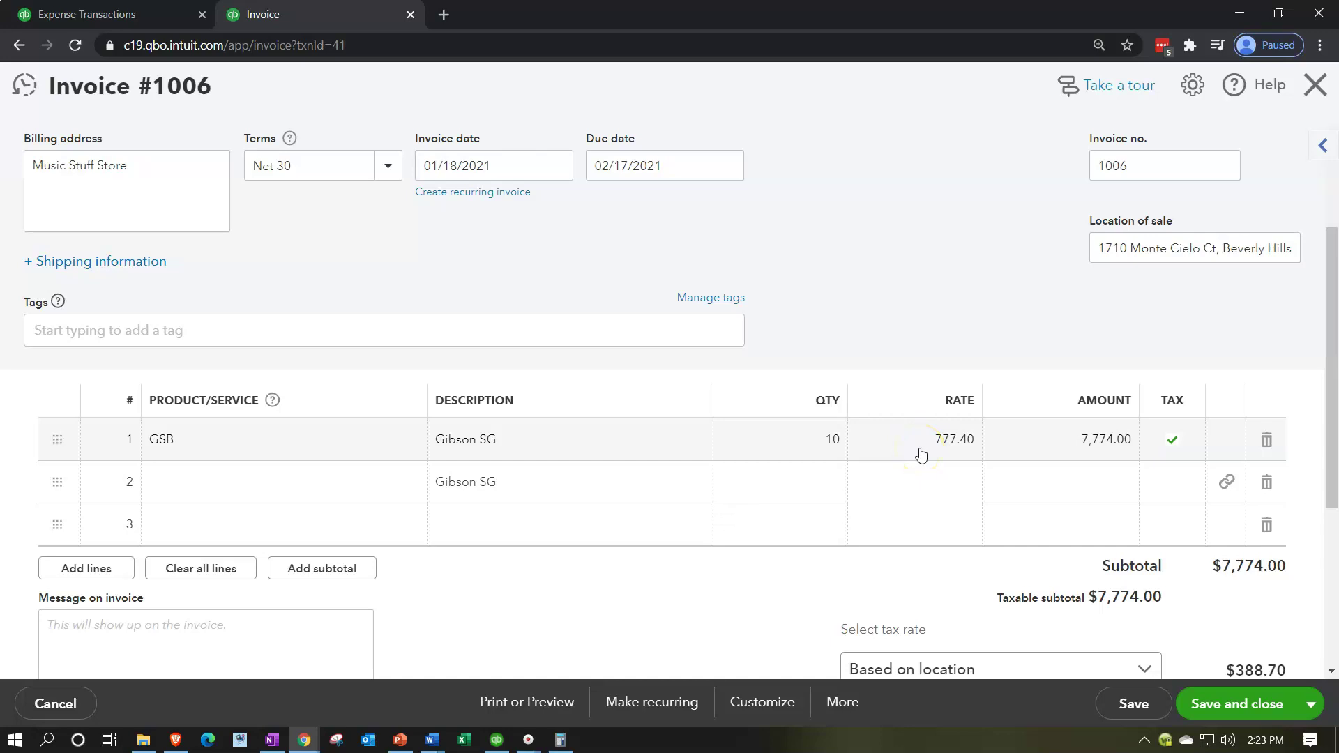
scroll(921, 452, up, 2)
click(1315, 87)
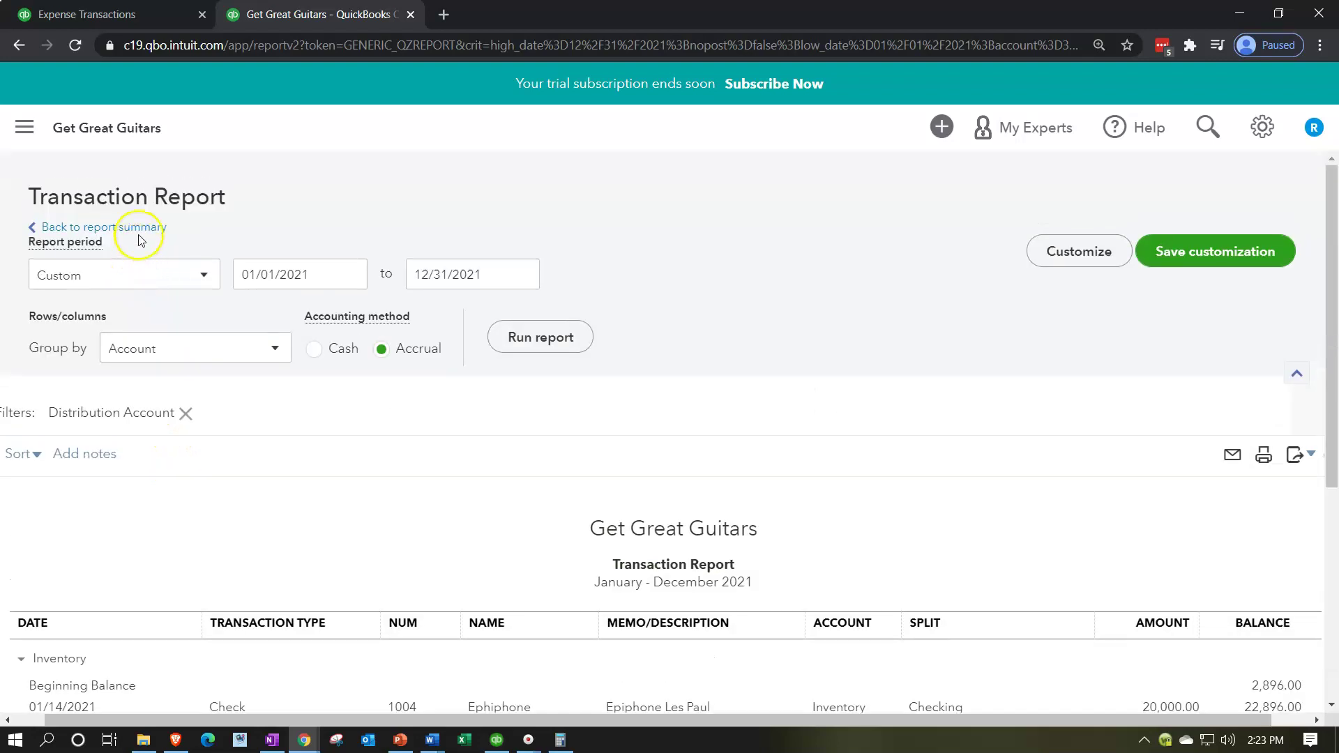
click(136, 226)
Step: Check the Music Stuff Store invoice behind the Cost of Goods Sold detail, close it, and go back to the report summary
scroll(647, 496, down, 5)
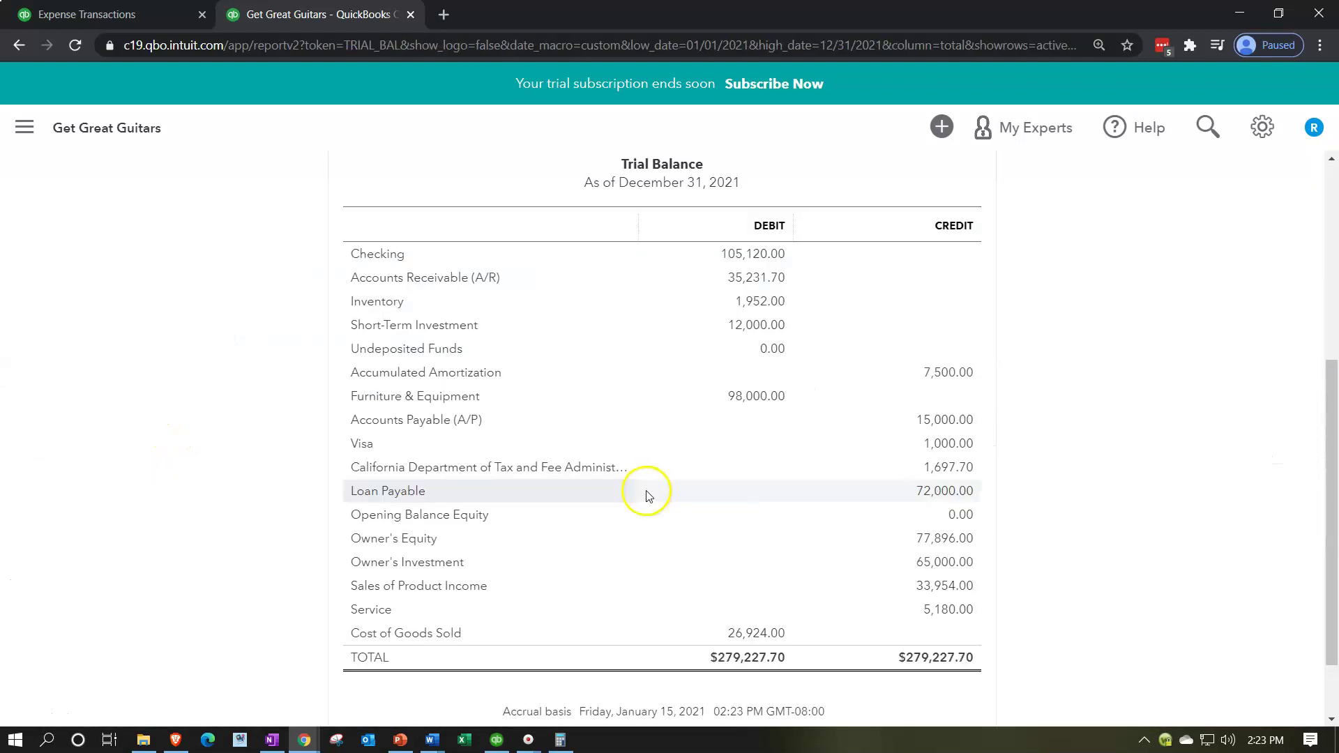
click(751, 635)
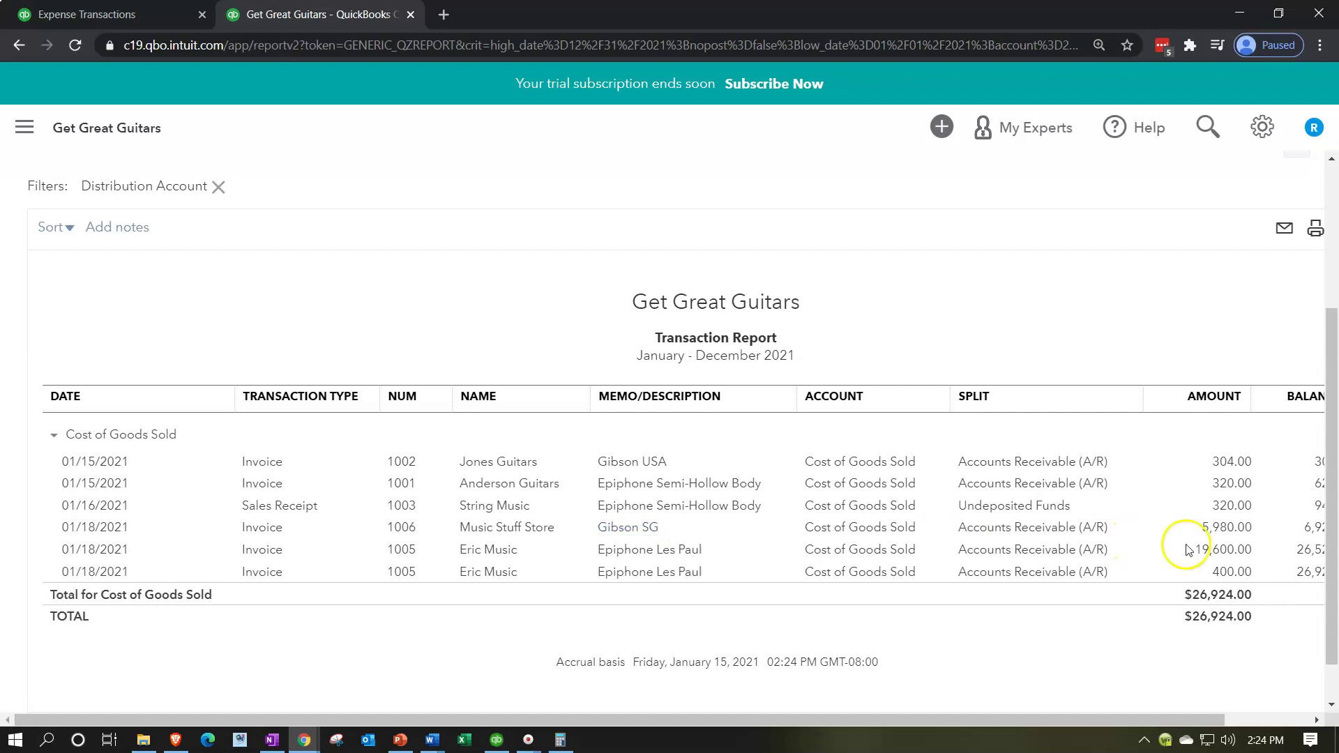
click(1218, 530)
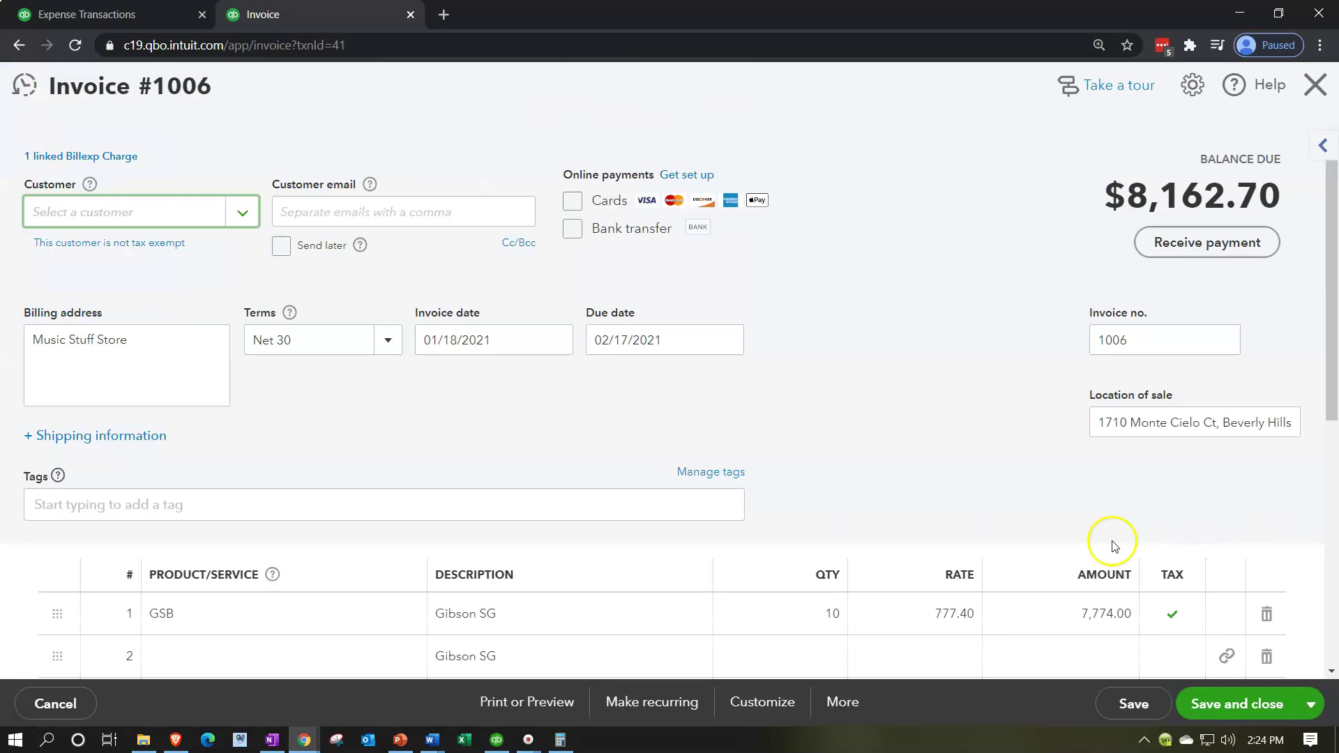
click(1316, 84)
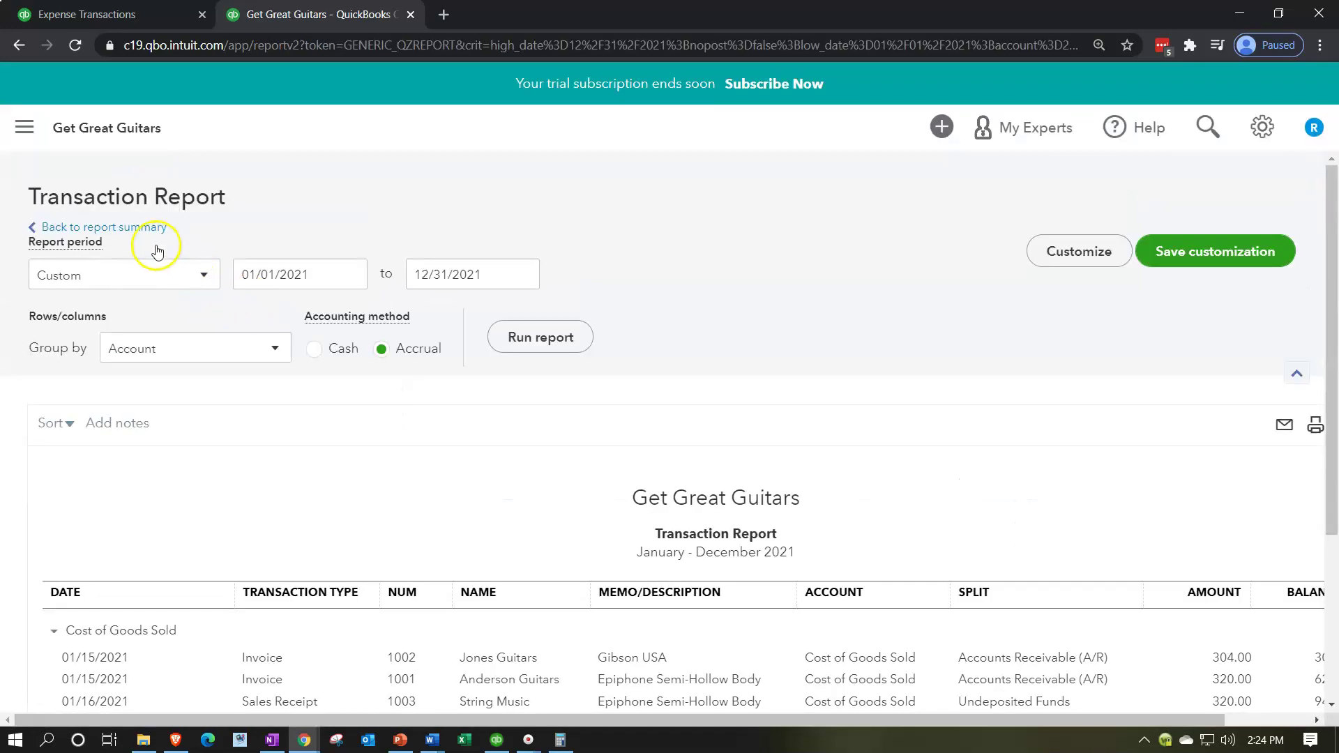
click(148, 229)
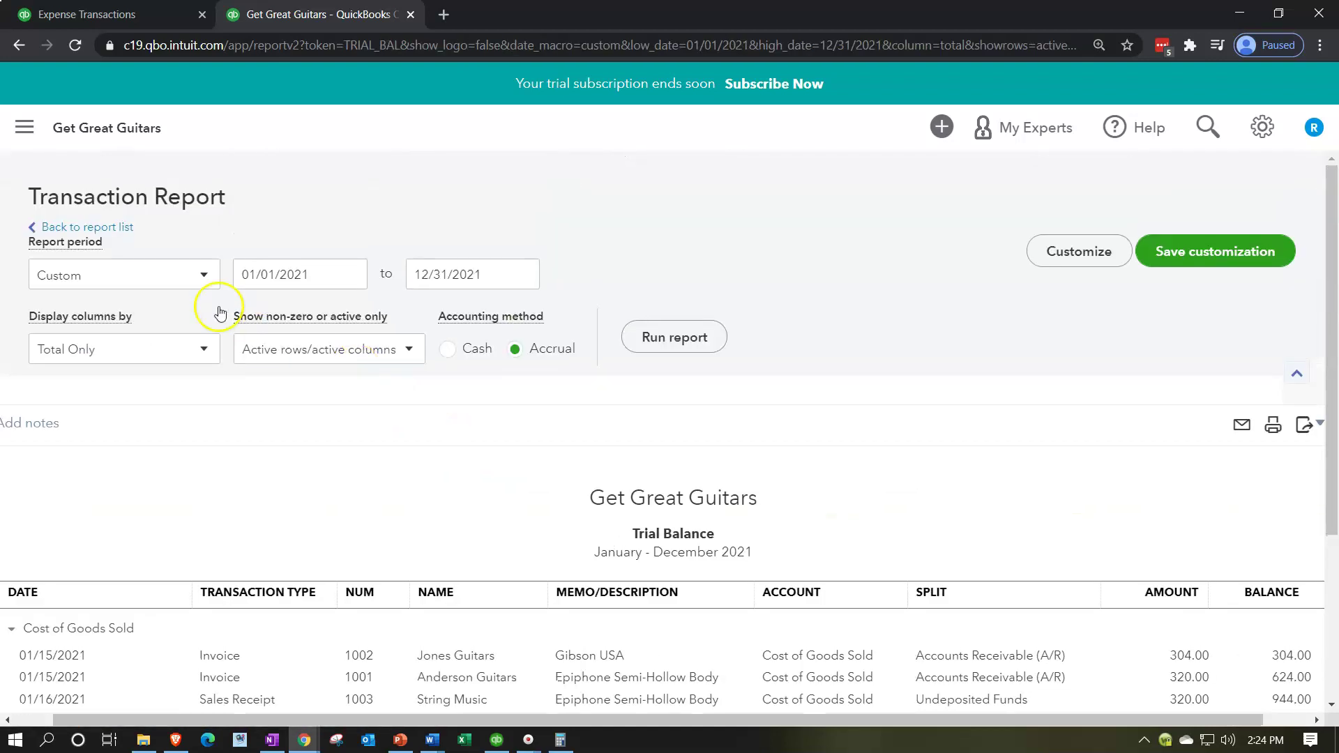
Step: Return to the report list, search for "trial" and open the Trial Balance report
click(127, 228)
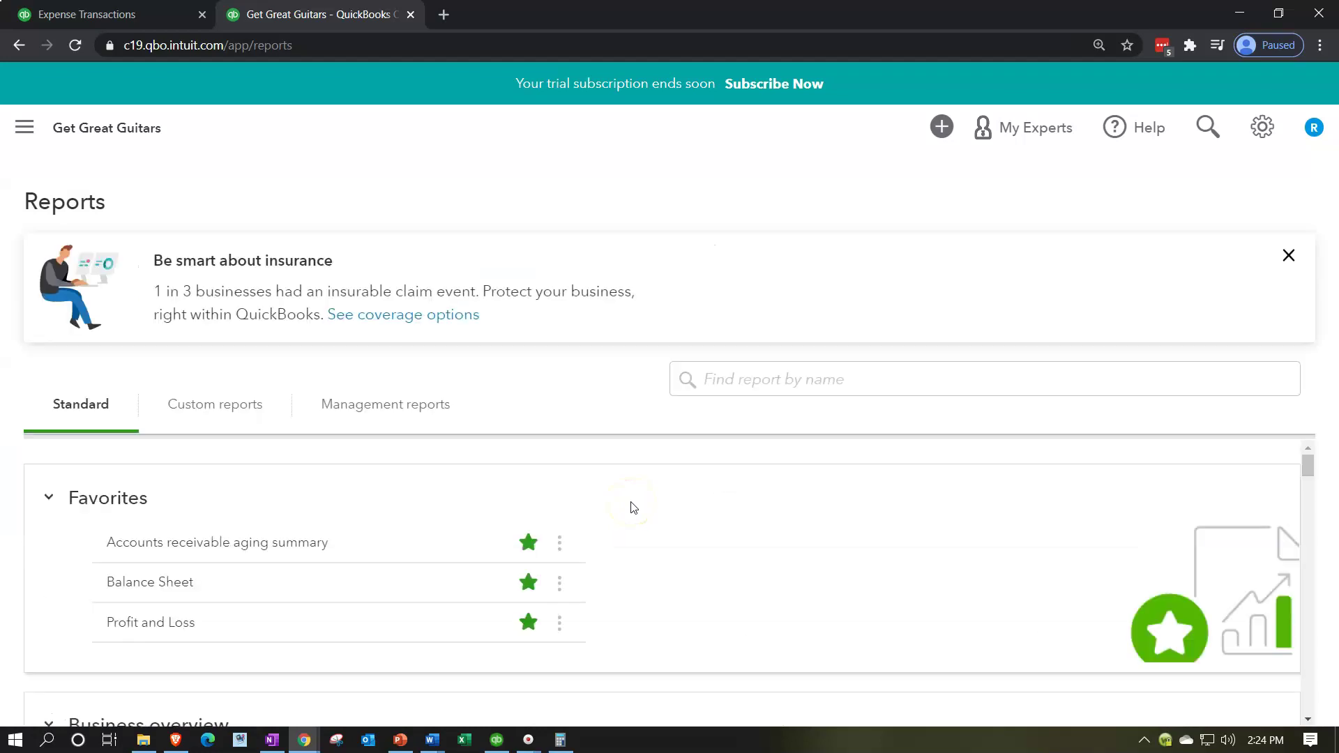
click(750, 380)
text(tr)
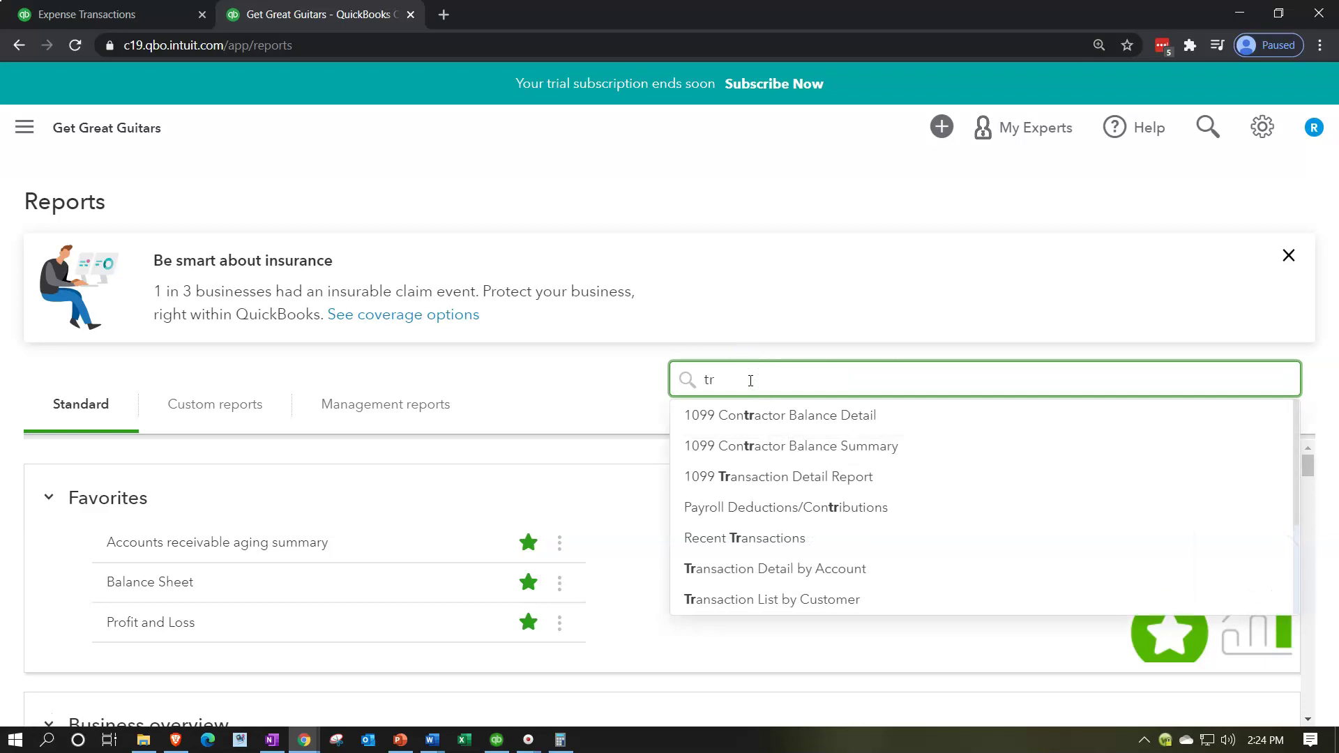
text(ial)
key(Down)
key(Return)
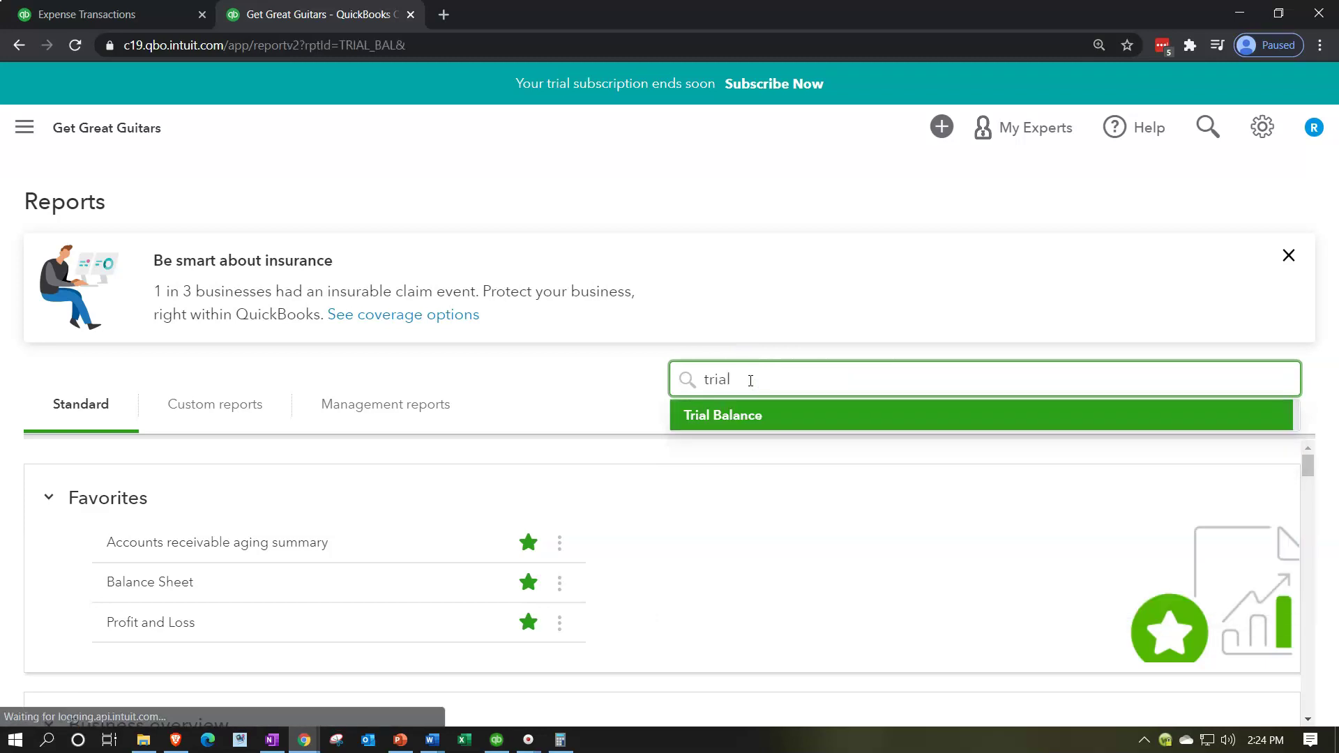
Step: Set the Trial Balance's end date to 12/31/2021 and run the report
scroll(752, 386, up, 5)
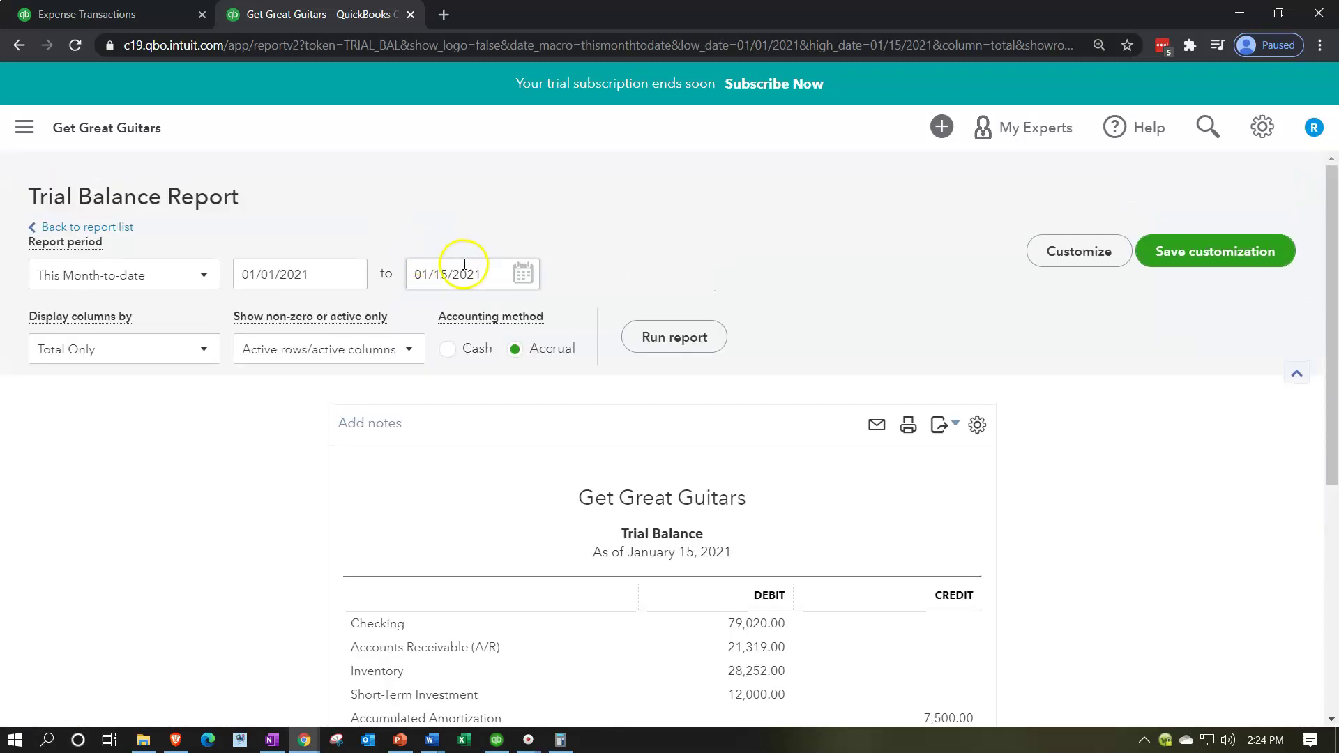
triple_click(488, 269)
text(123121)
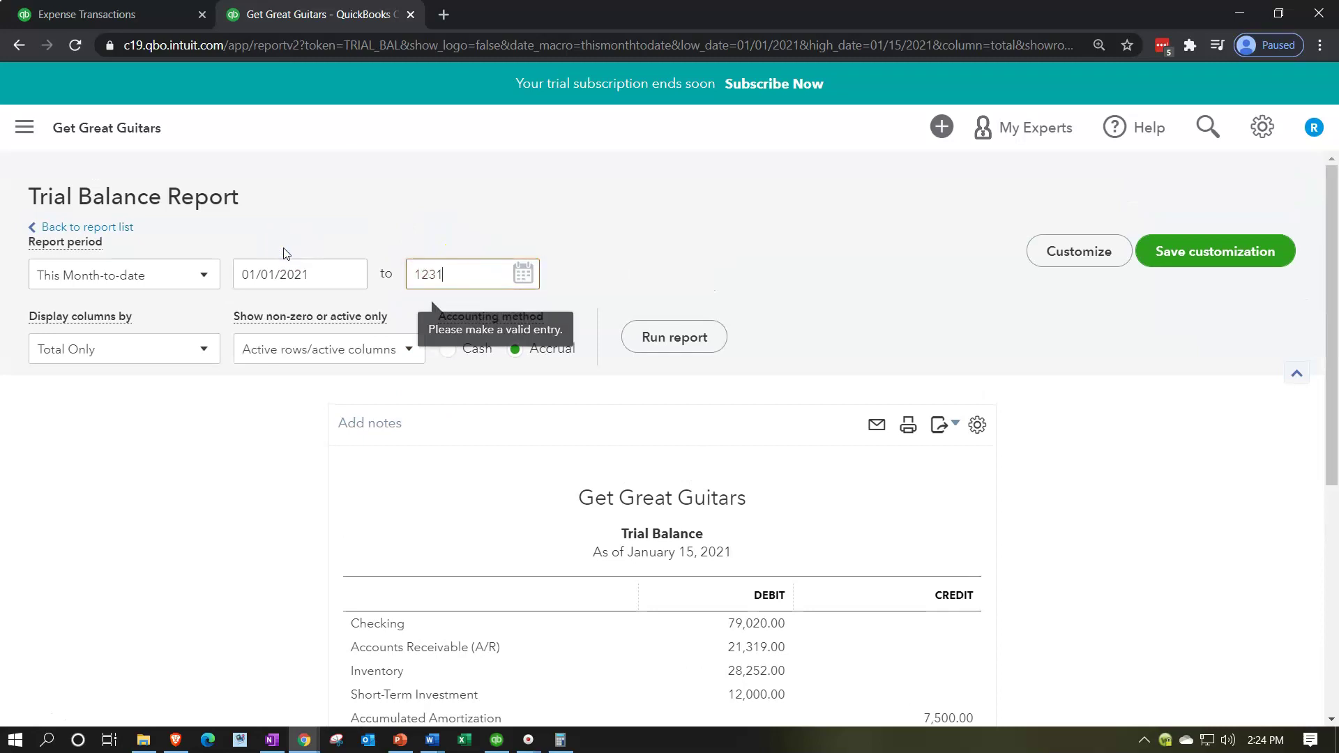
click(654, 335)
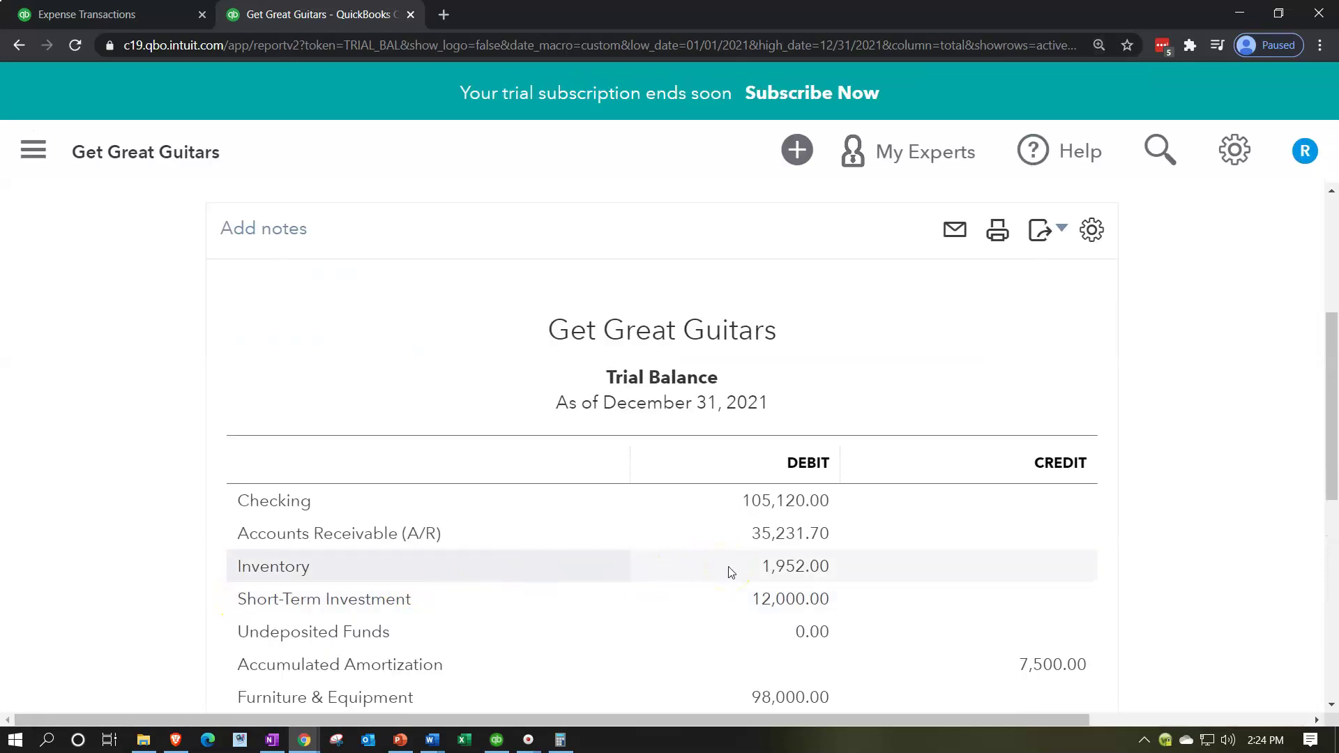
key(ctrl+minus)
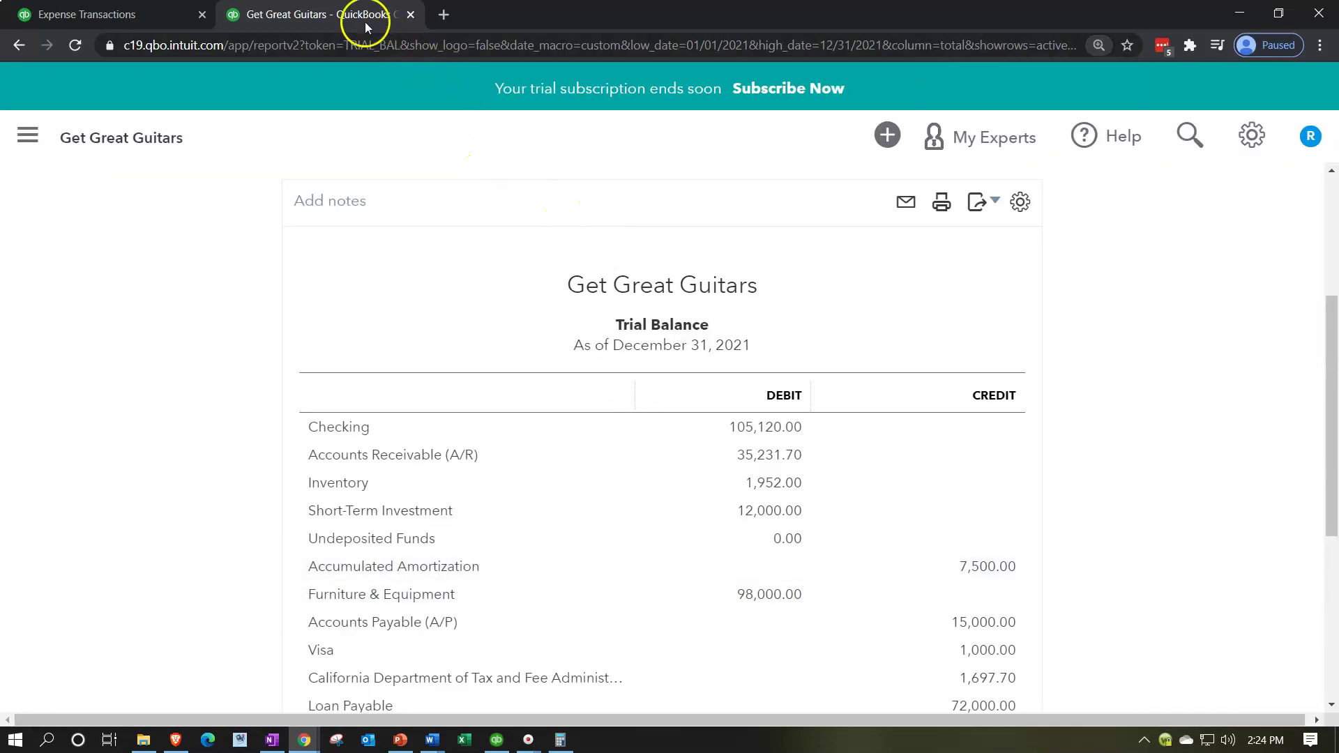
Step: Duplicate the Trial Balance browser tab and open the Customer Balance Detail report in the copy
right_click(365, 26)
click(398, 115)
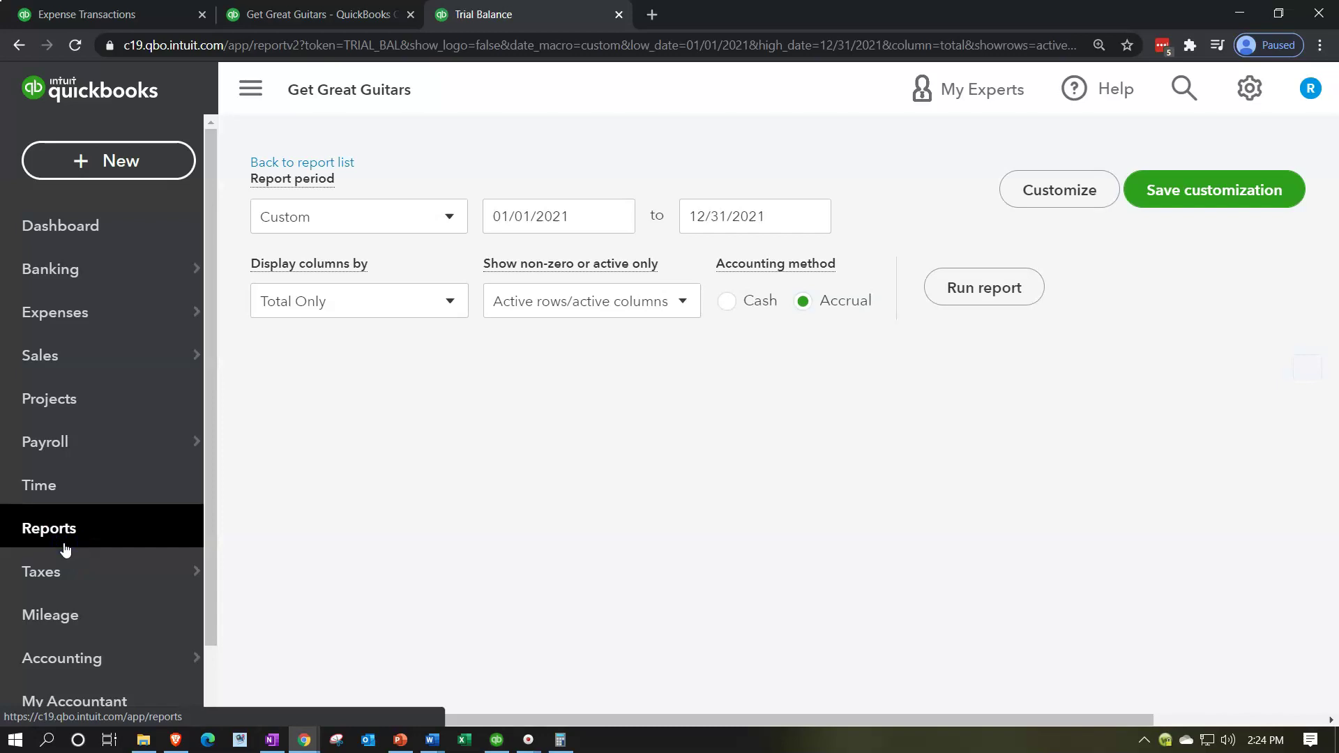
click(65, 548)
scroll(419, 548, down, 4)
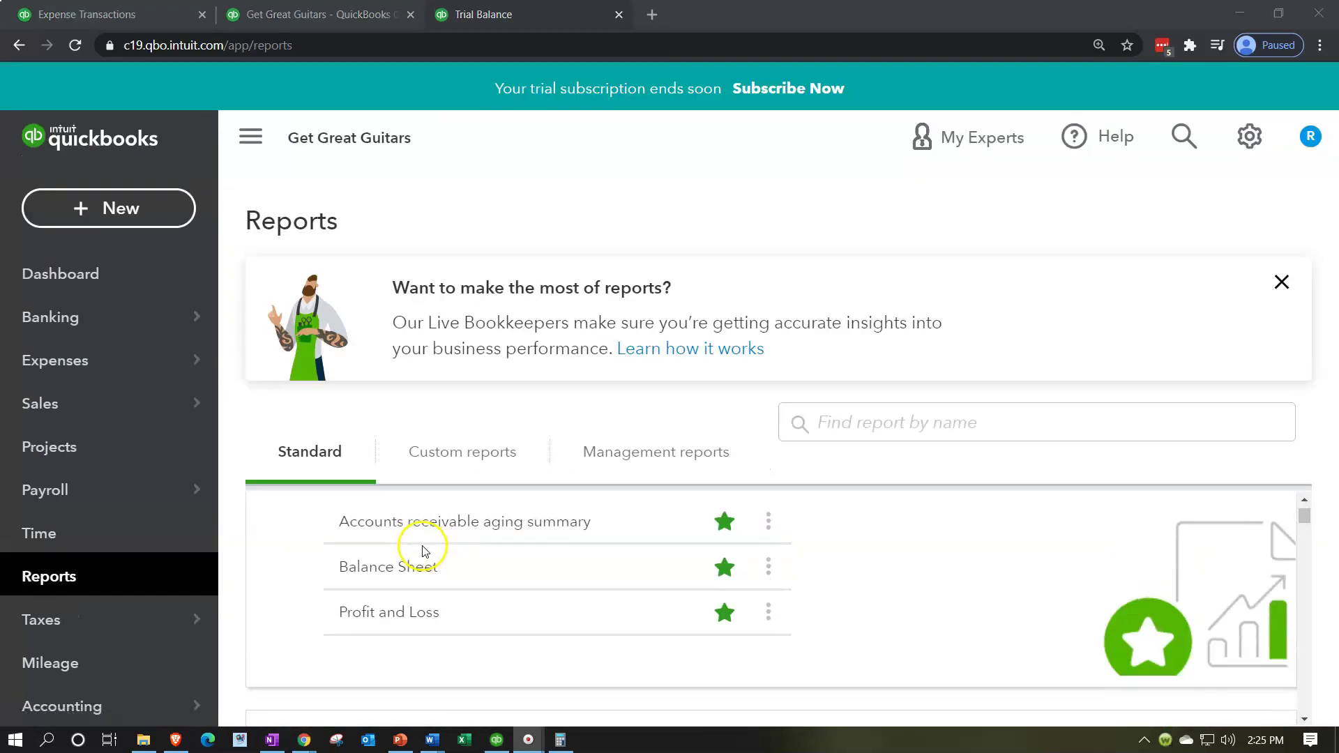
scroll(557, 577, down, 10)
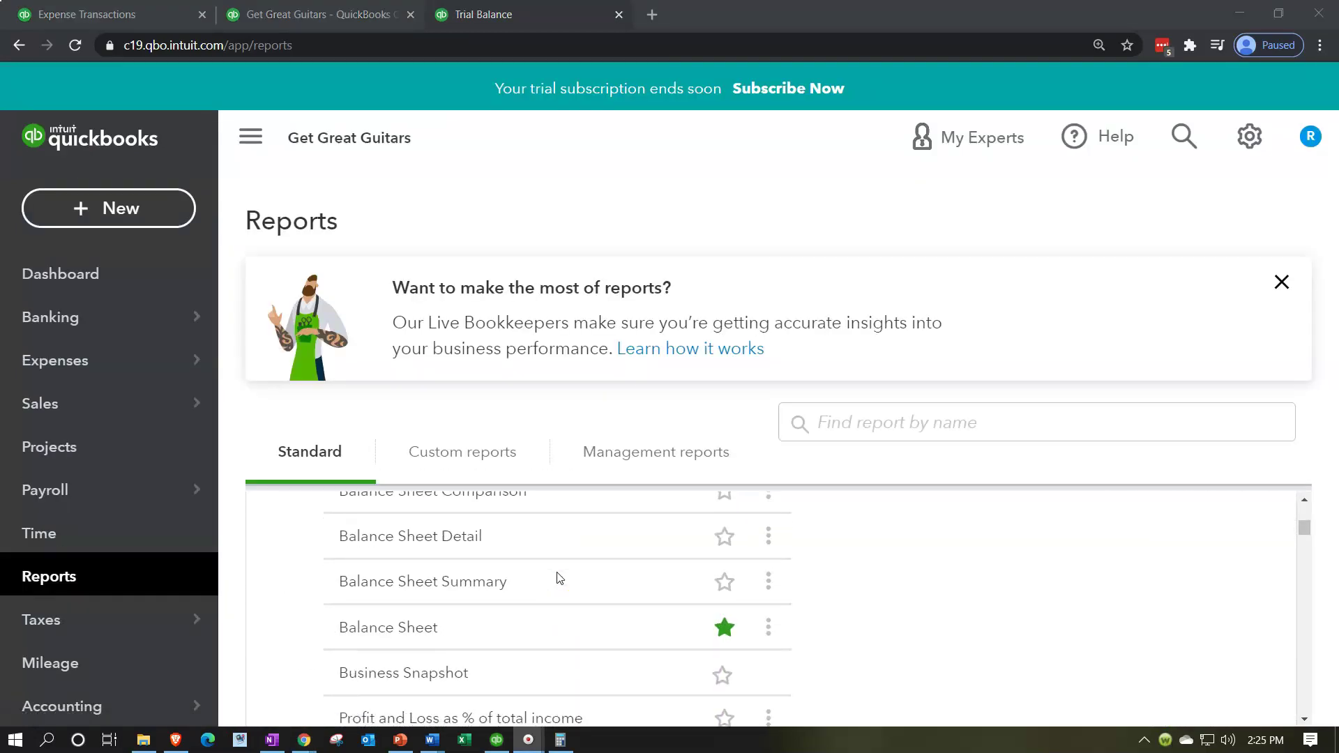
scroll(557, 577, down, 8)
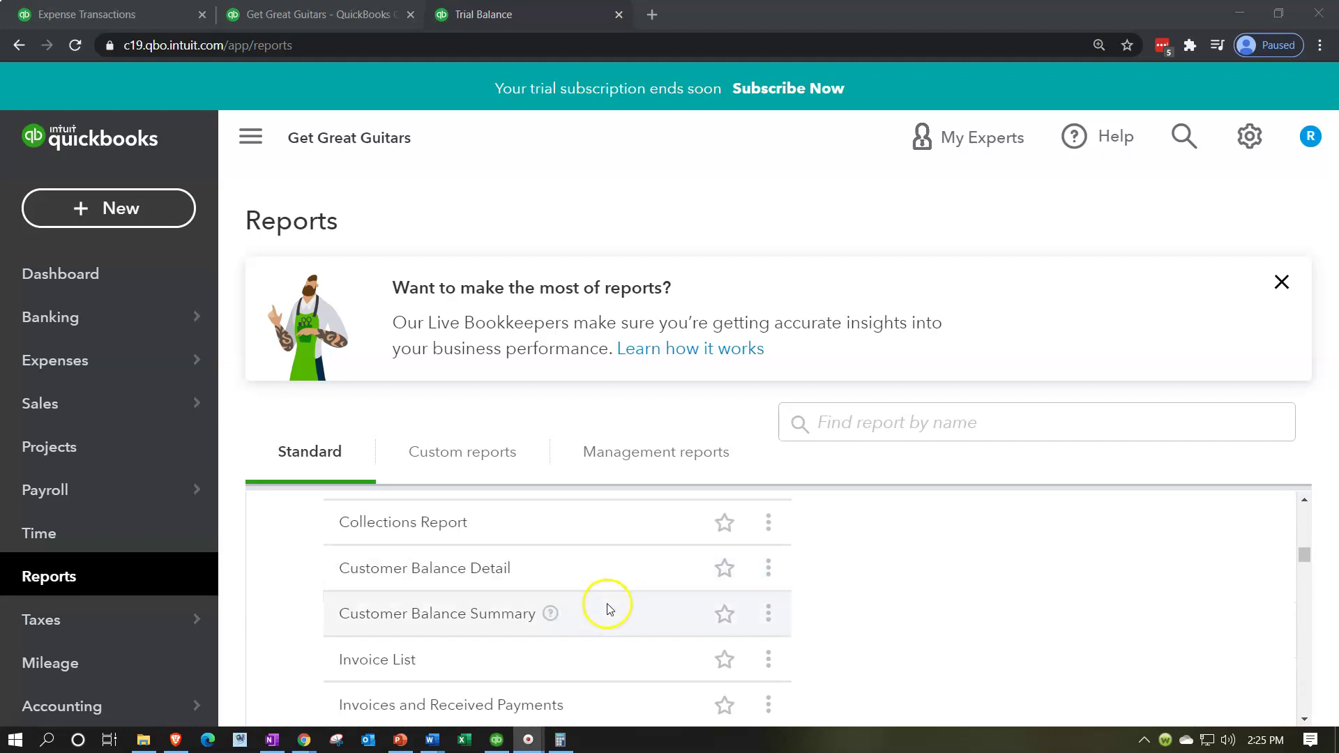
click(473, 582)
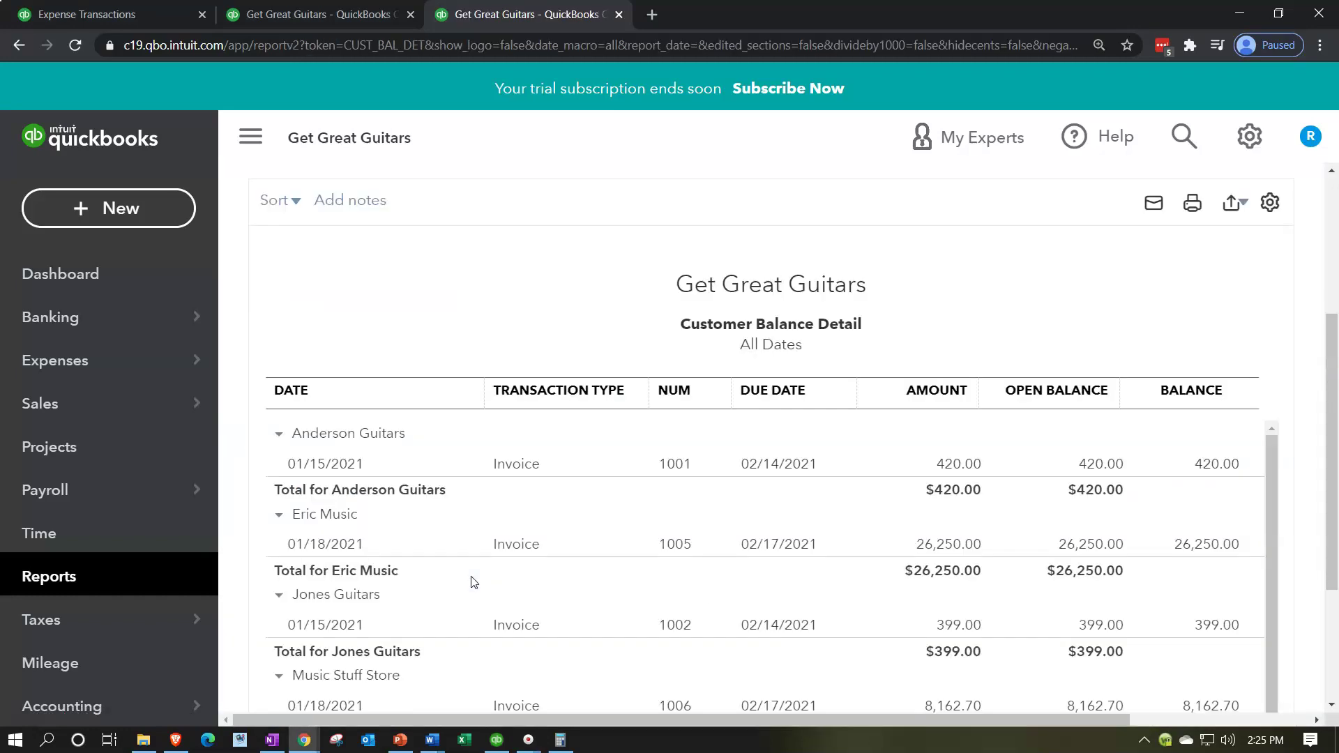
Step: Review the Customer Balance Detail down to its total and compare it with Accounts Receivable on the Trial Balance
click(418, 544)
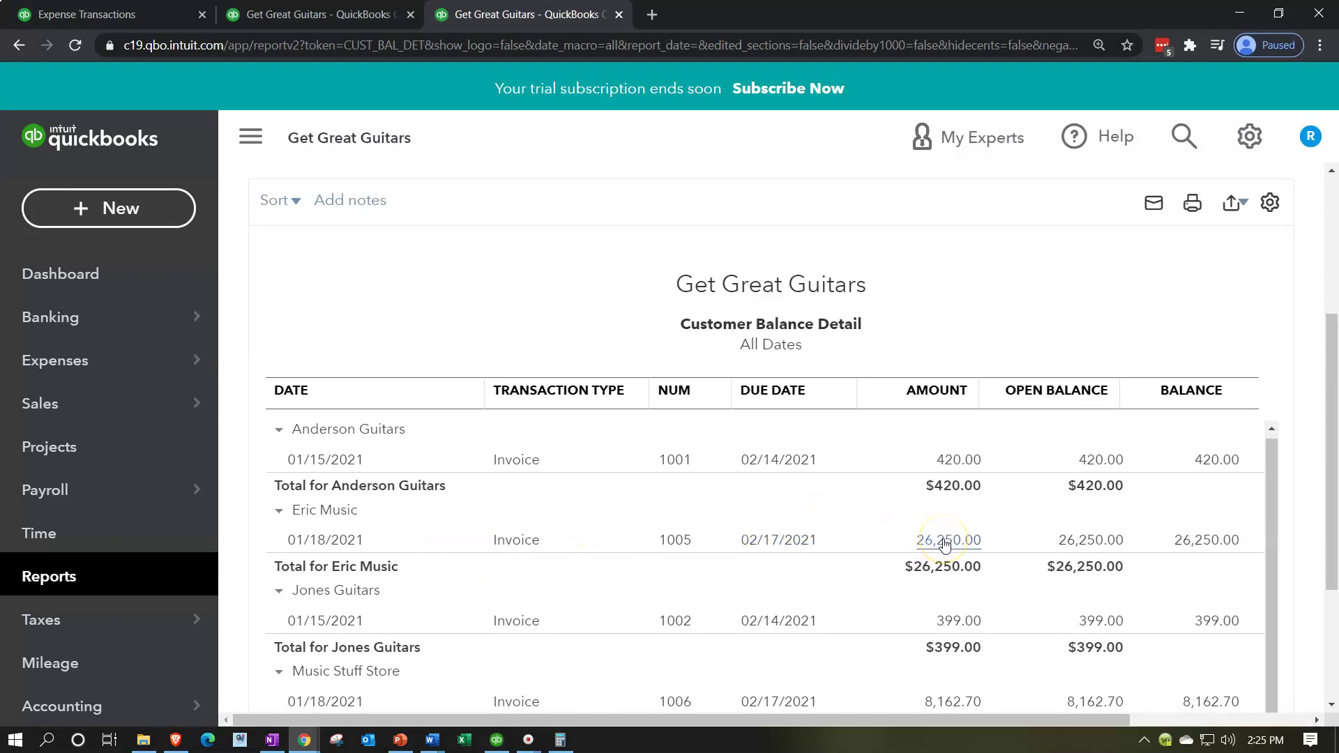
scroll(945, 543, down, 3)
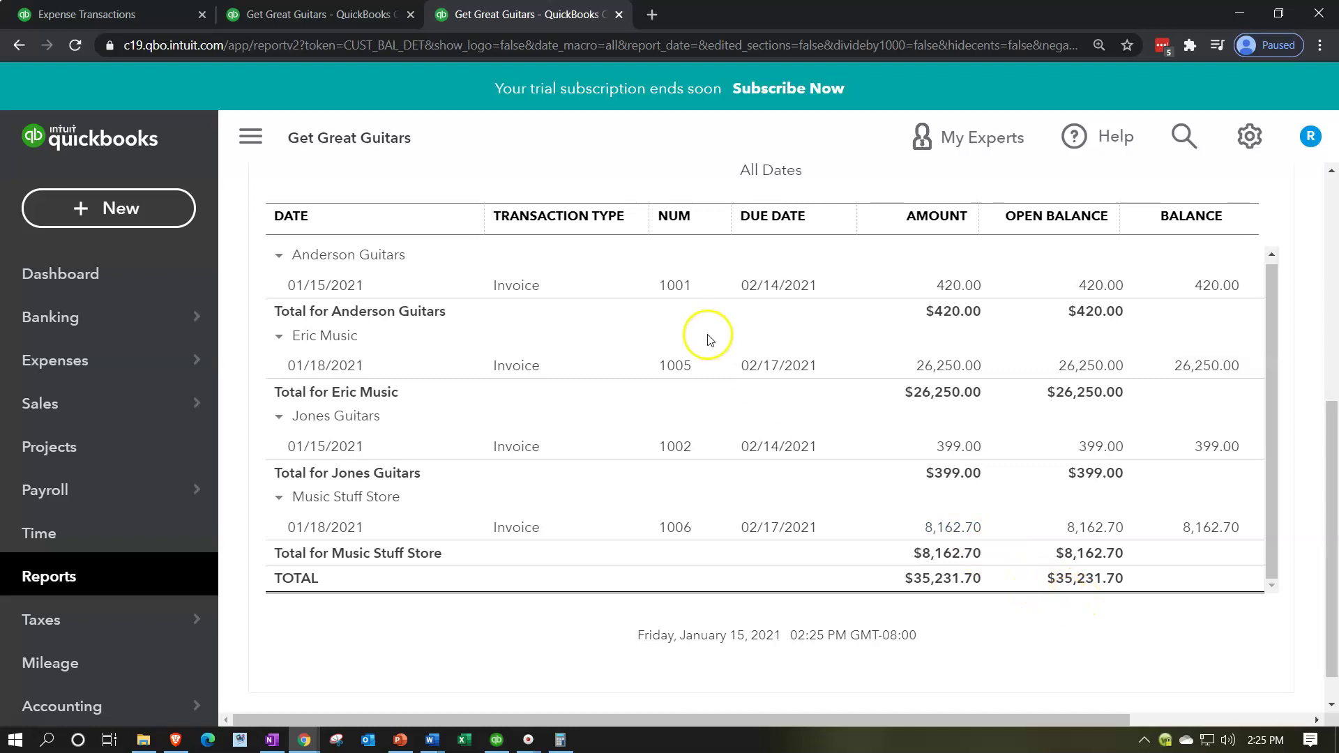
click(343, 17)
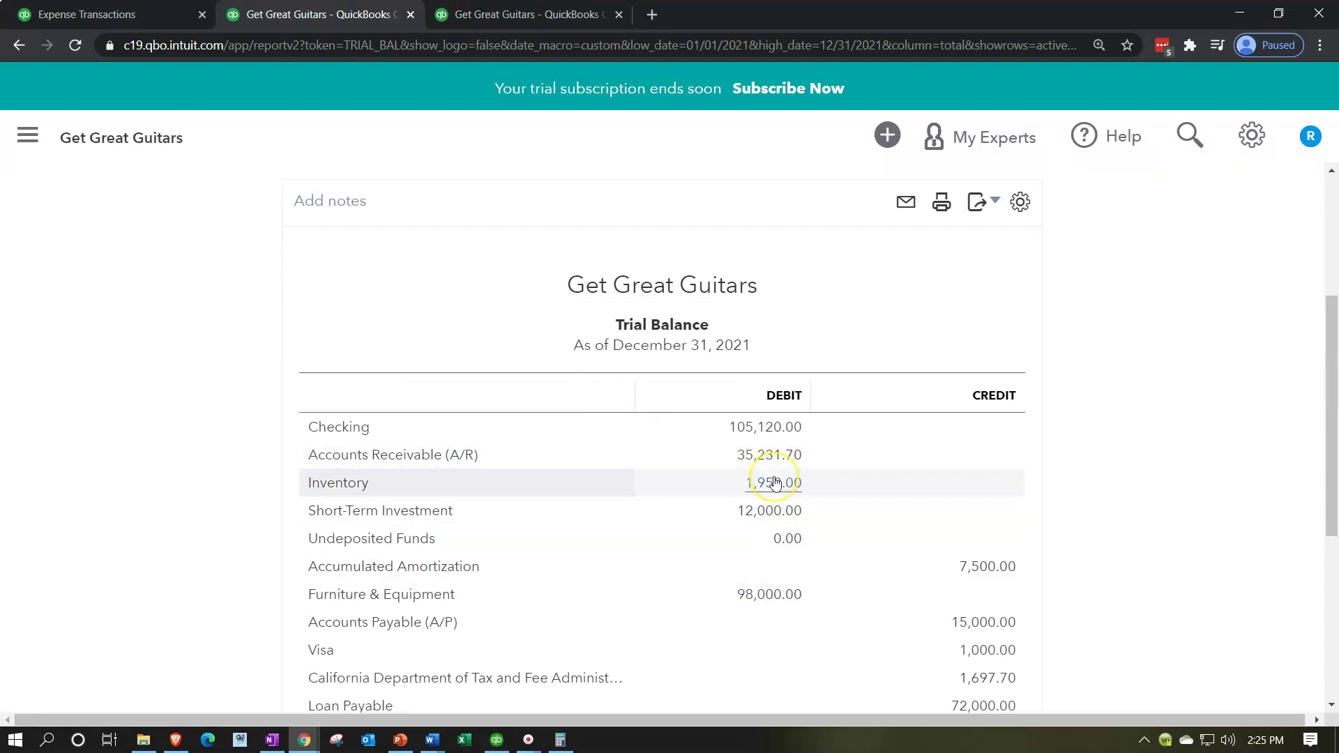
Step: Replace the Customer Balance Detail with the Inventory Valuation Summary report, searching the report list for "inven"
click(532, 14)
click(45, 580)
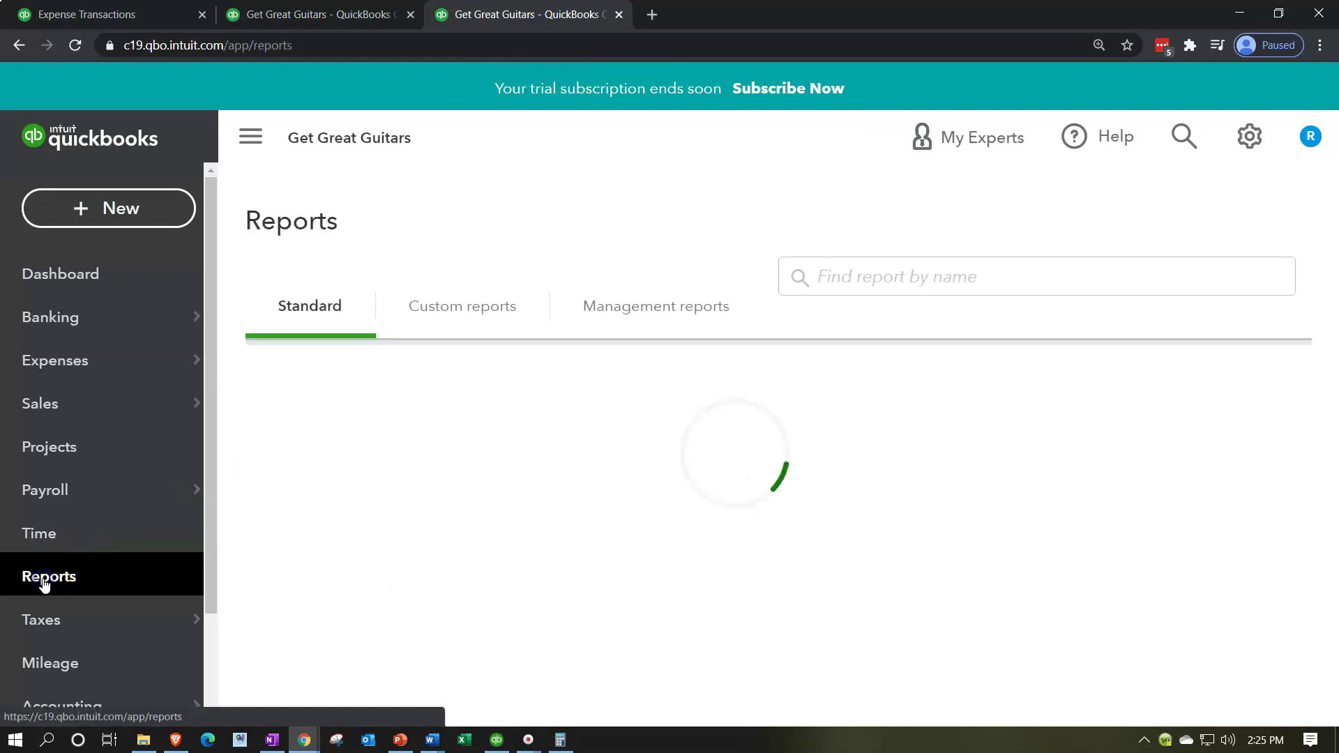
click(862, 423)
text(inven)
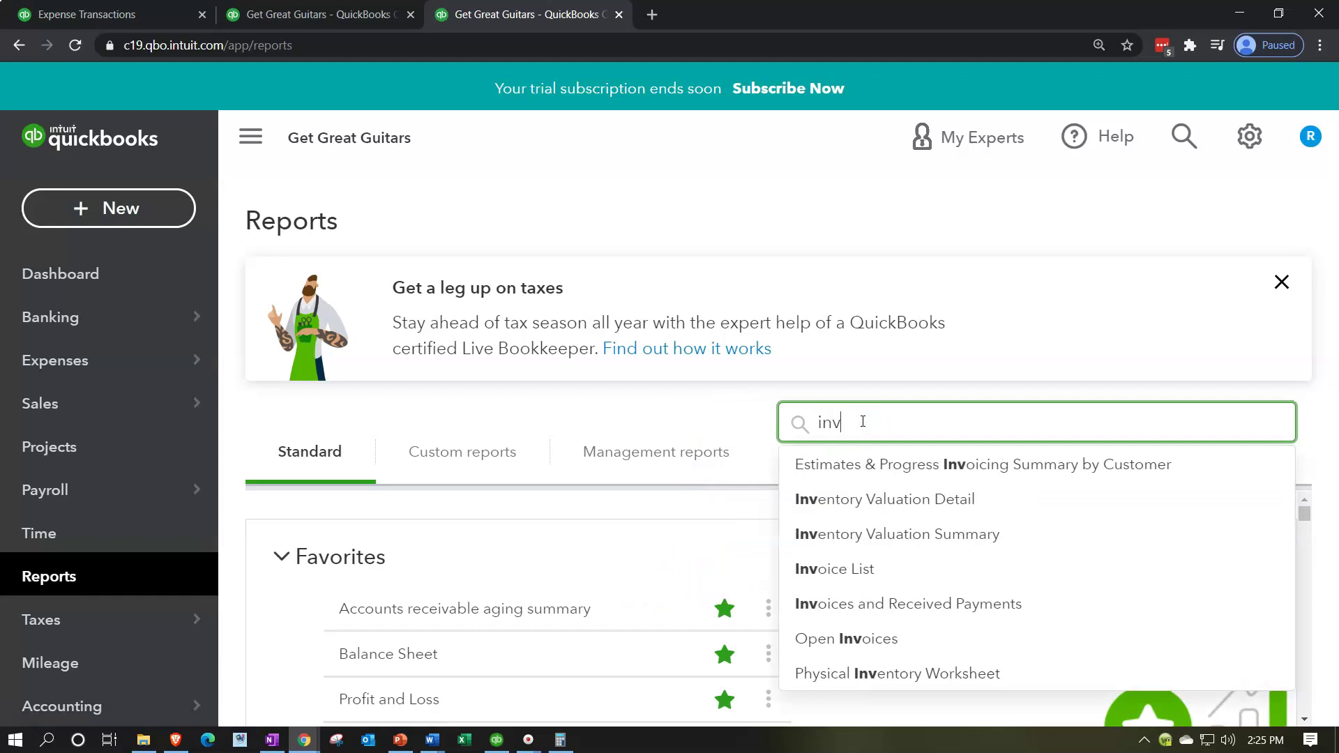
key(Down)
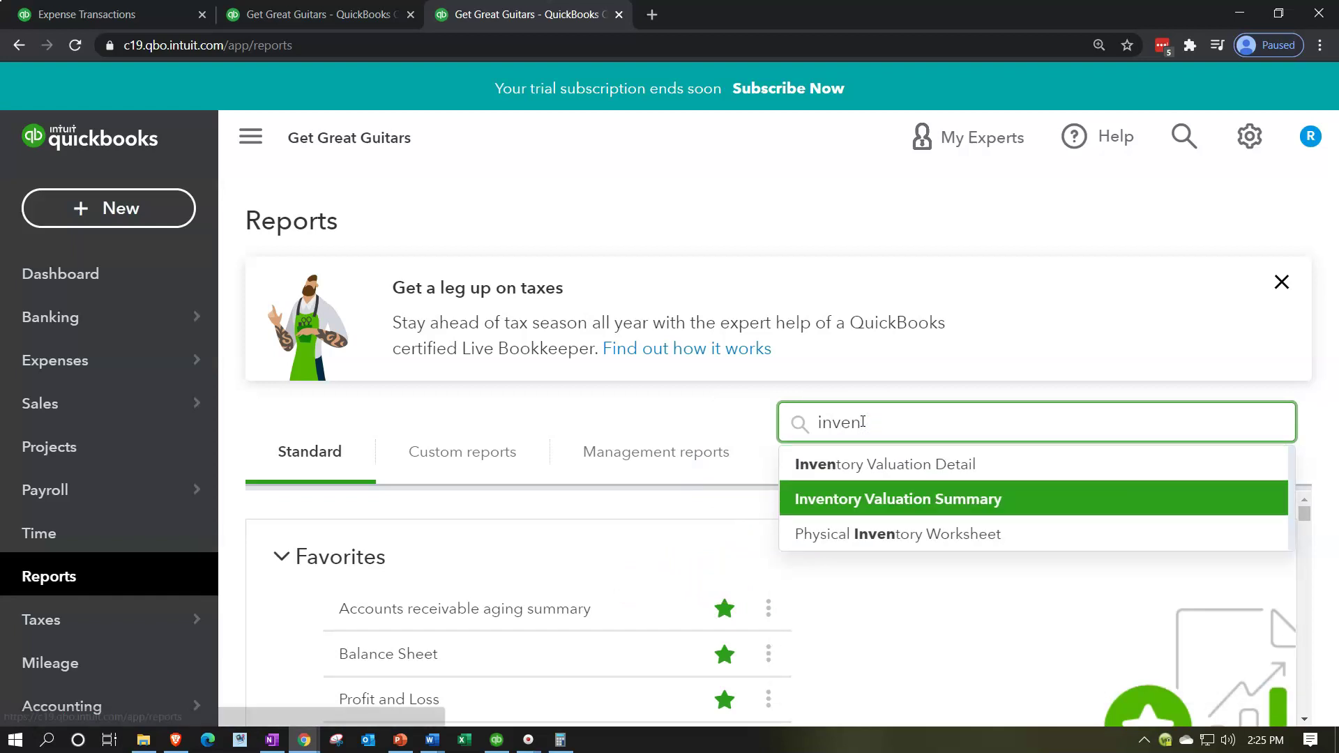
key(Return)
Step: Set the Inventory Valuation Summary's as-of date to 12/31/2021, run the report and collapse the navigation sidebar
scroll(549, 412, up, 2)
click(597, 305)
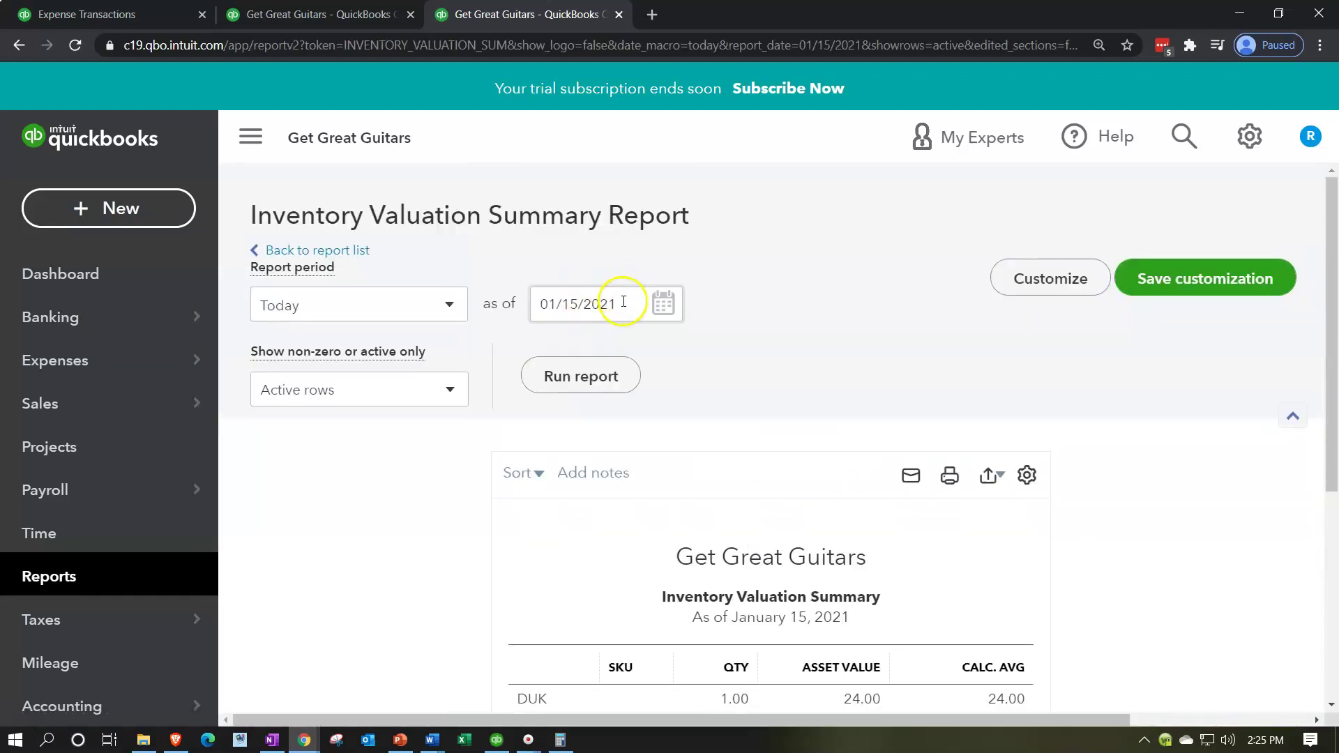
text(12/31/2021)
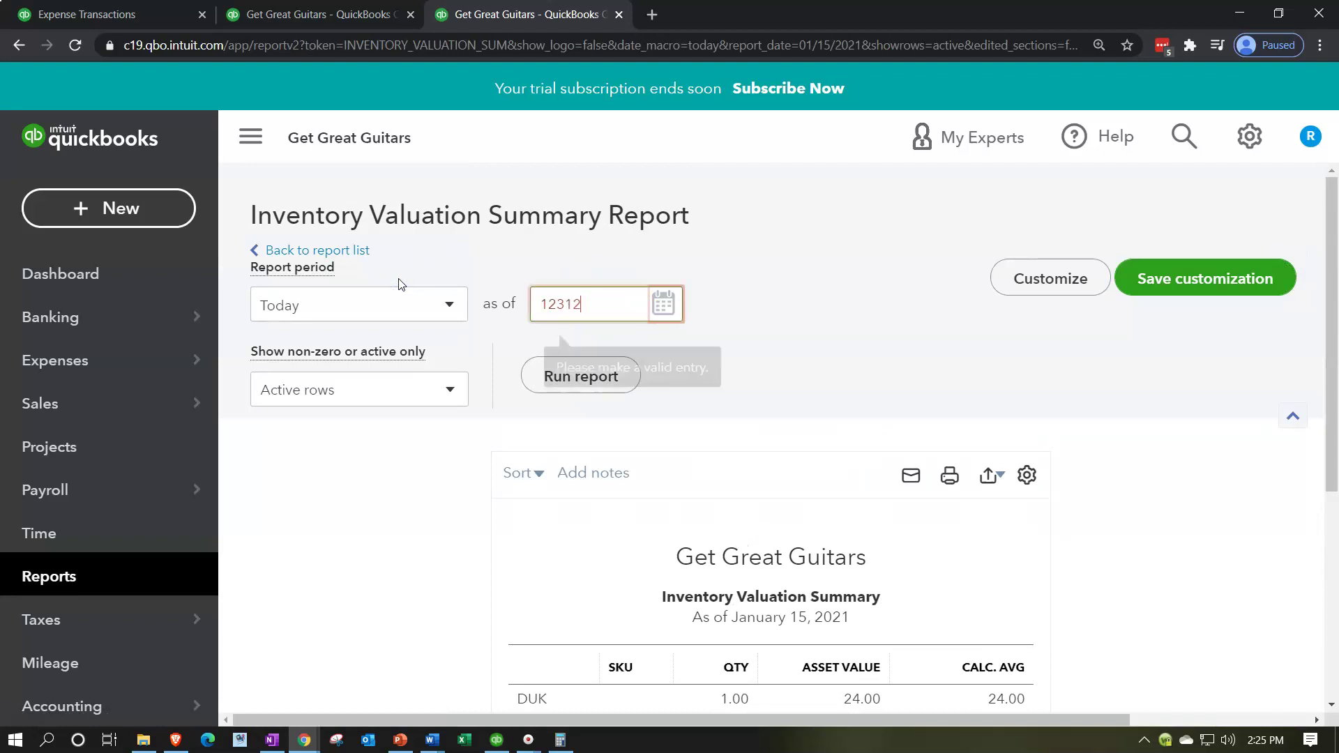
key(Tab)
click(598, 371)
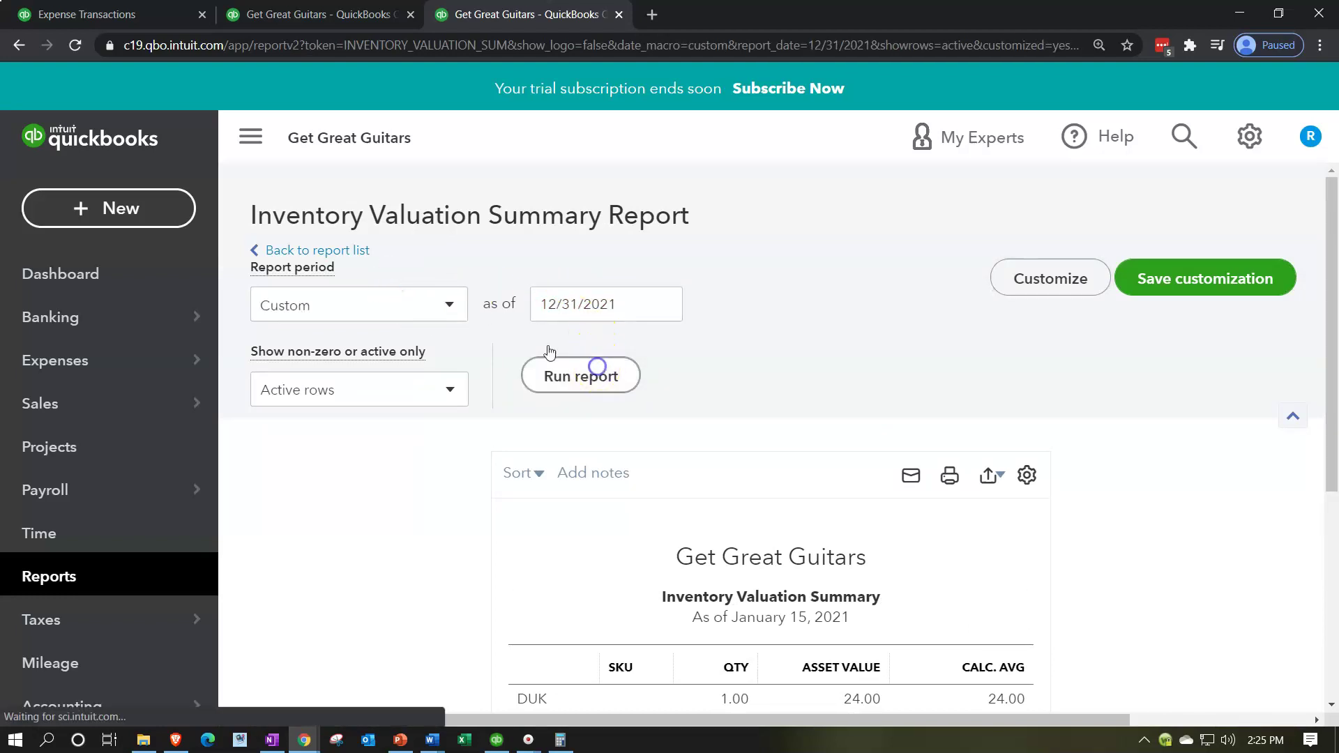
click(253, 143)
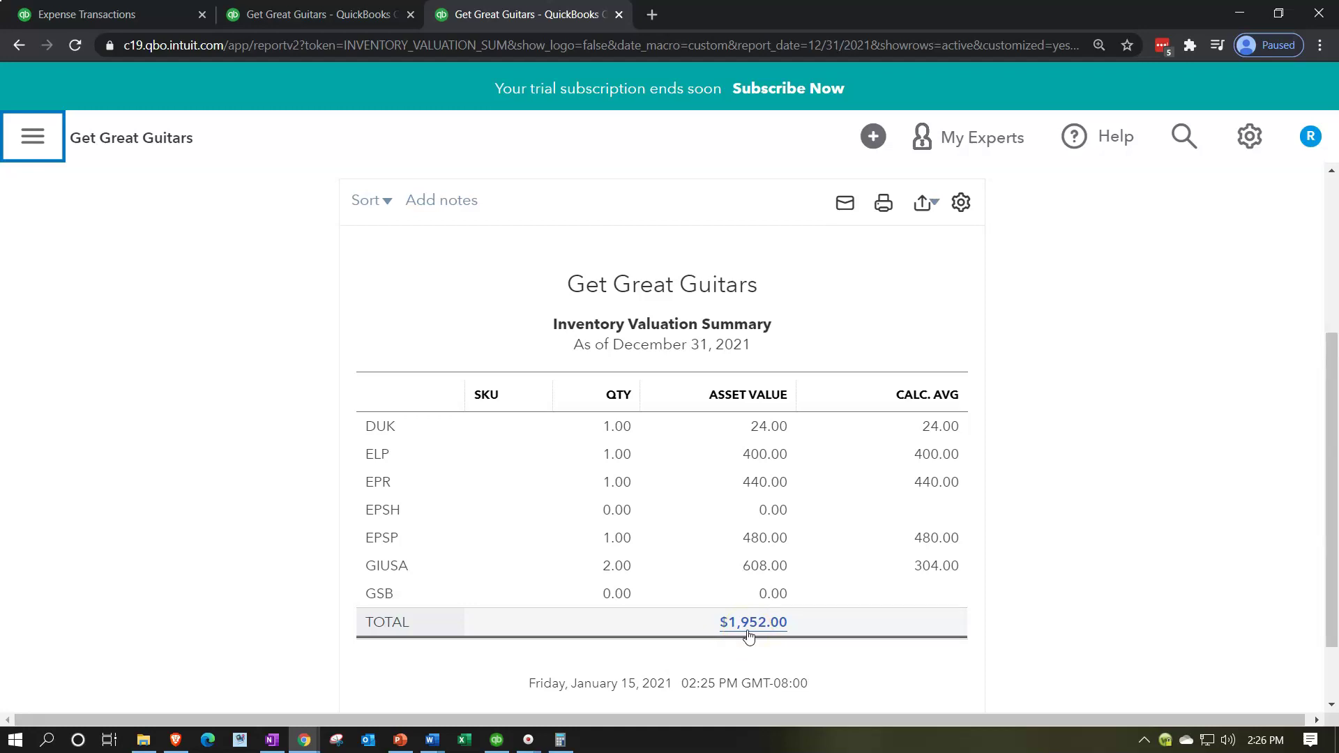
Step: Compare the inventory valuation total with the Inventory balance on the Trial Balance and review the accounts below it
click(324, 9)
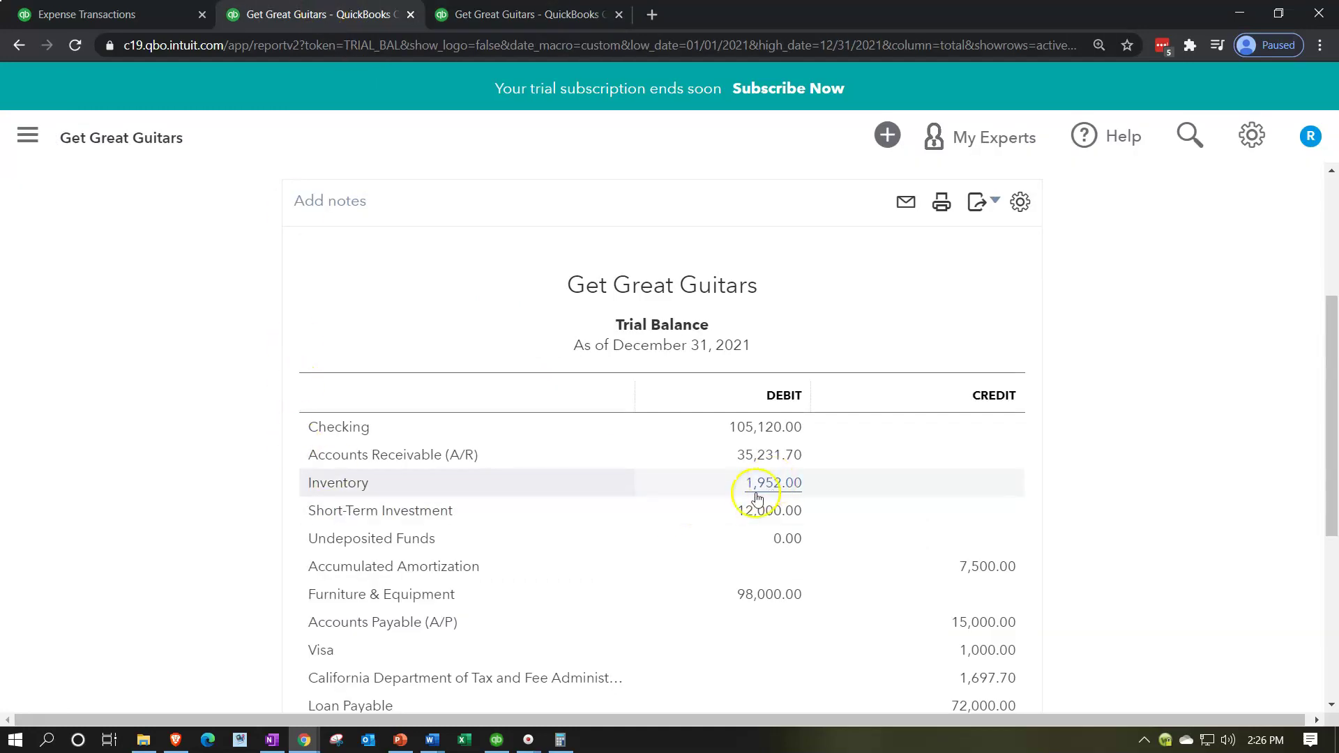
scroll(298, 571, down, 1)
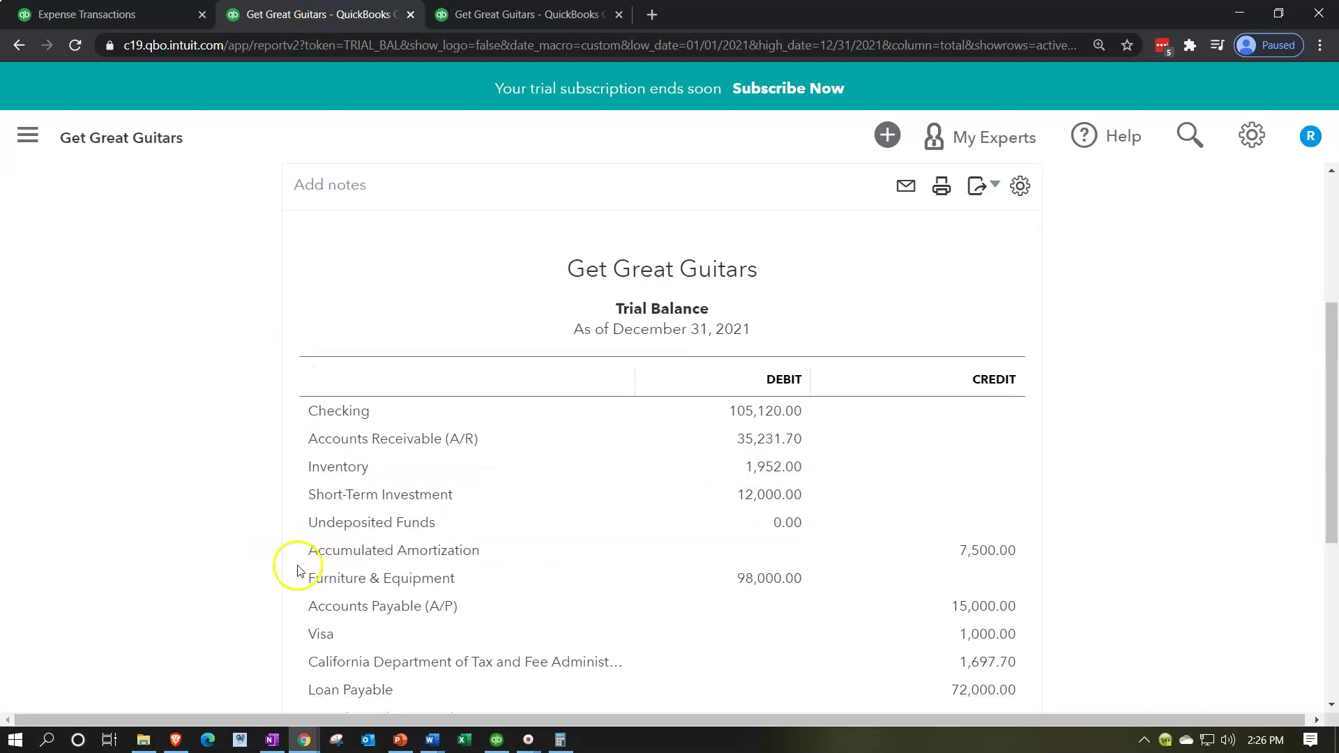
scroll(298, 571, down, 2)
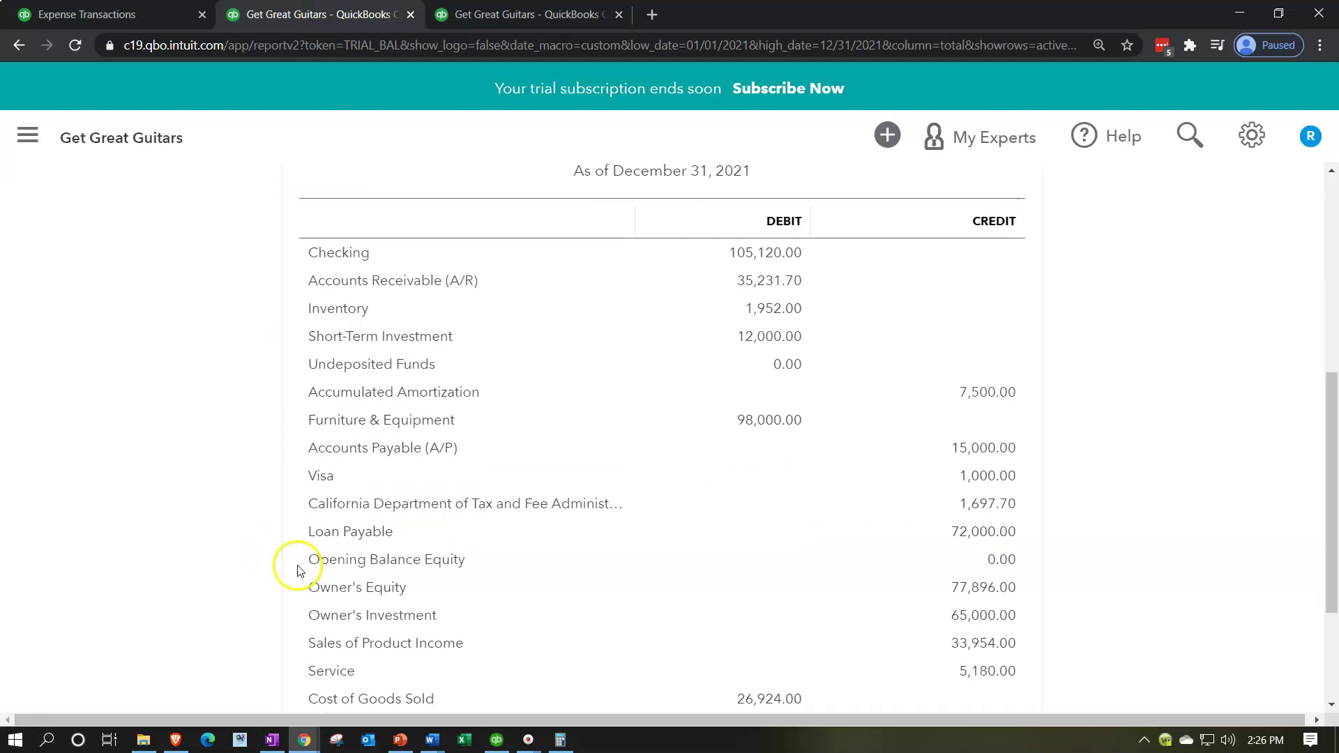